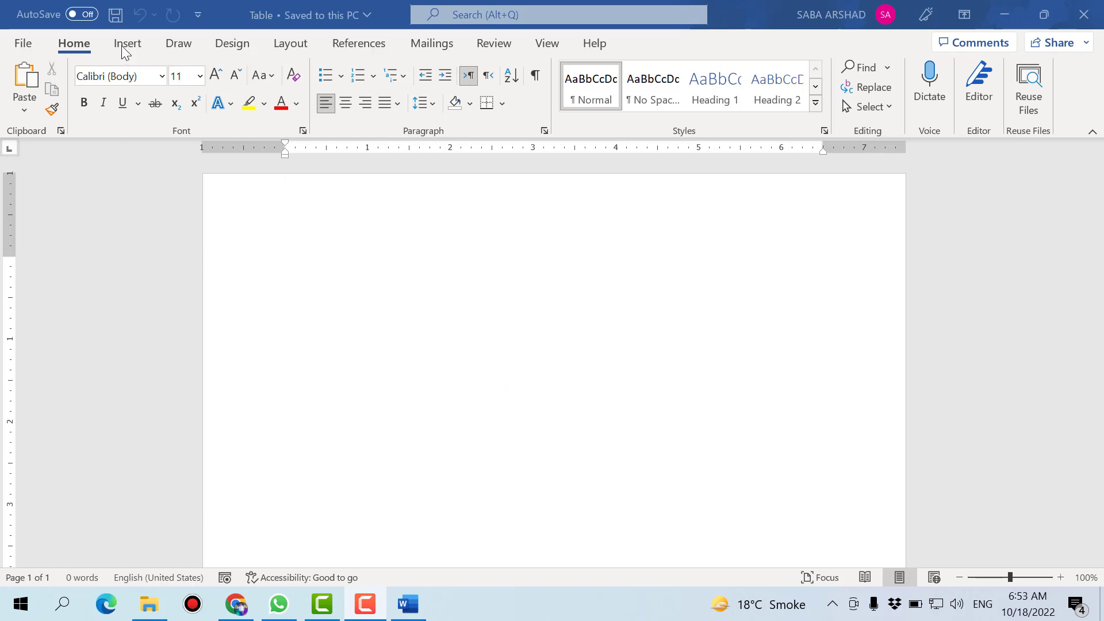
- Activate the blank document and bring up the Insert ribbon options
{"action": "left_click", "coordinate": [374, 246]}
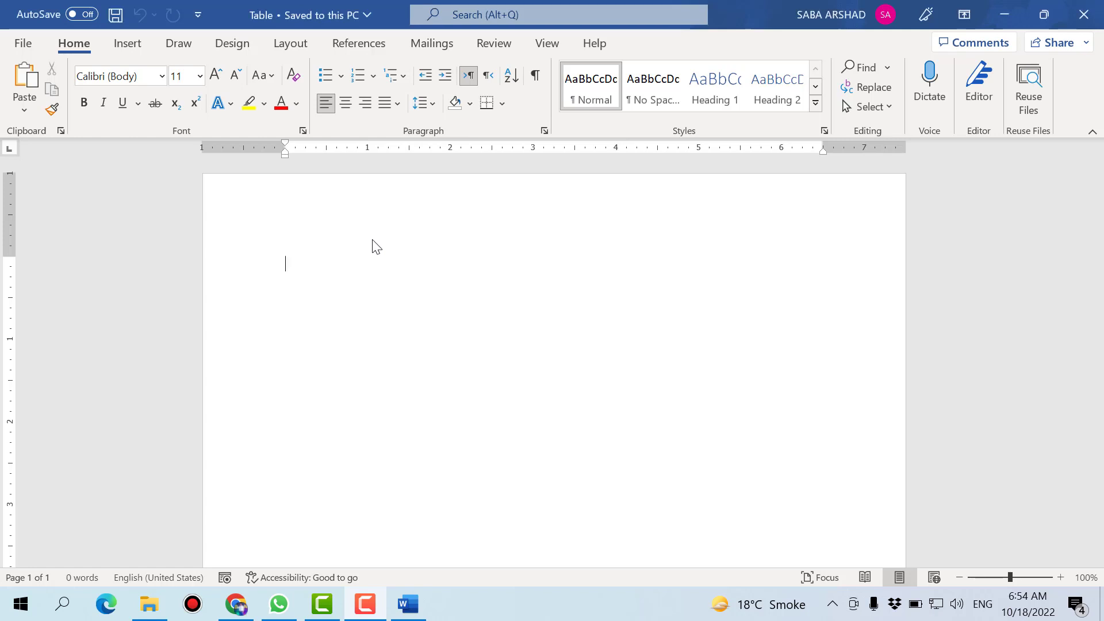
{"action": "left_click", "coordinate": [140, 44]}
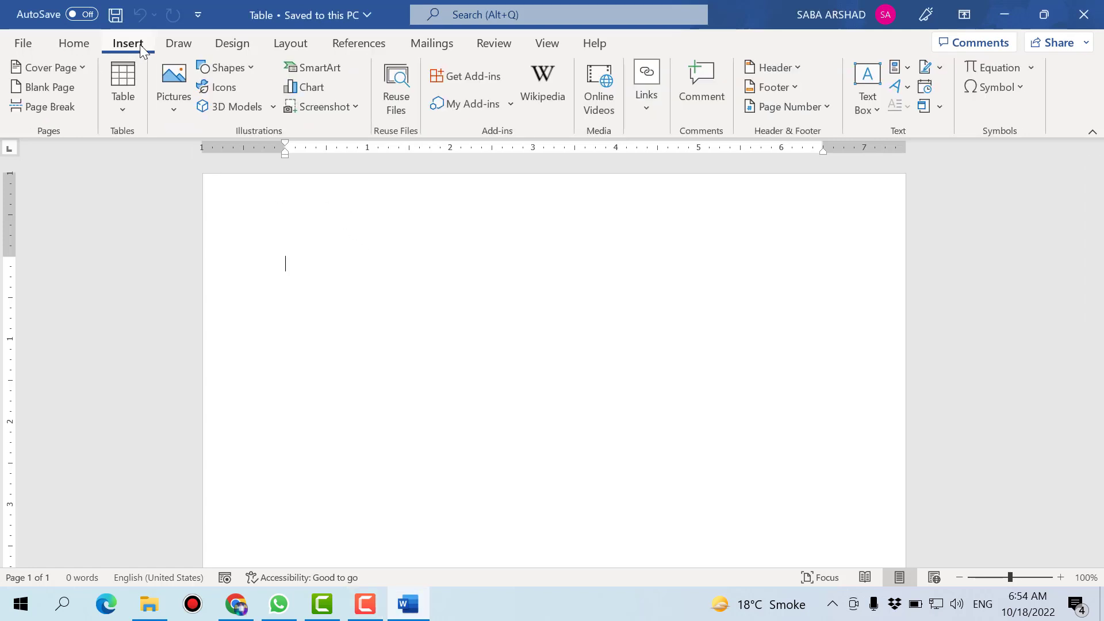
- Insert an empty 5×5 table and dismiss the WhatsApp notification
{"action": "left_click", "coordinate": [125, 110]}
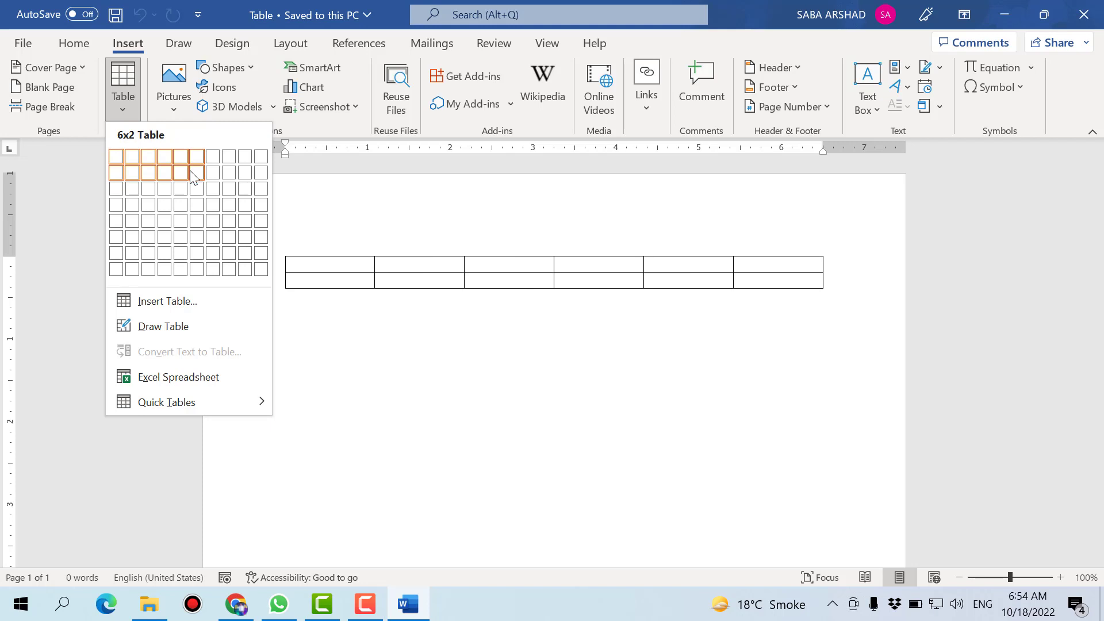
{"action": "left_click", "coordinate": [180, 226]}
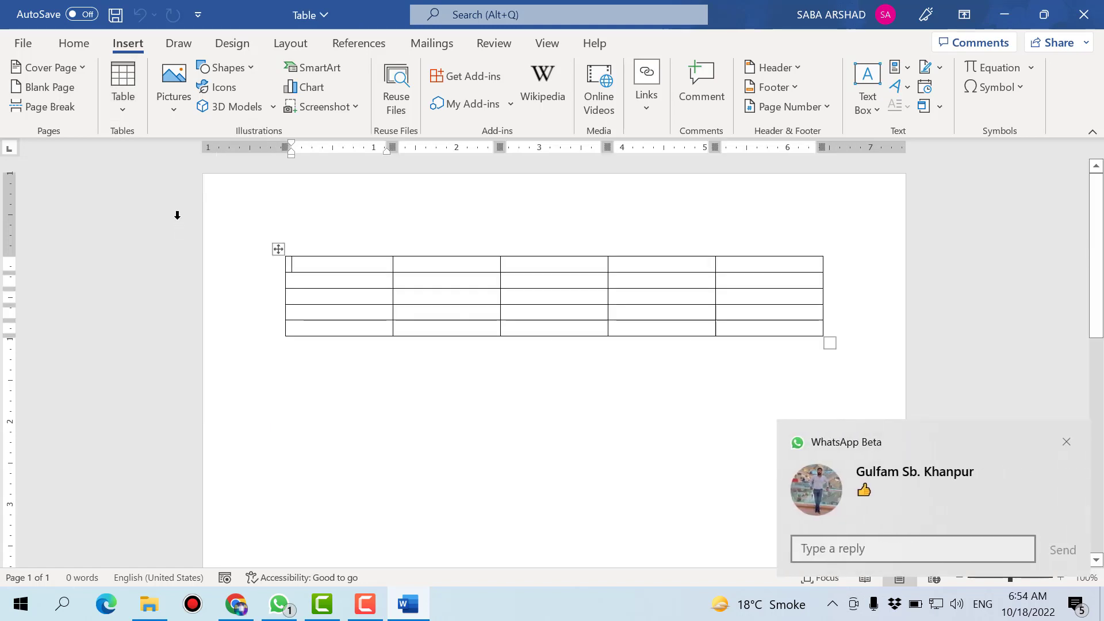
{"action": "left_click", "coordinate": [1067, 443]}
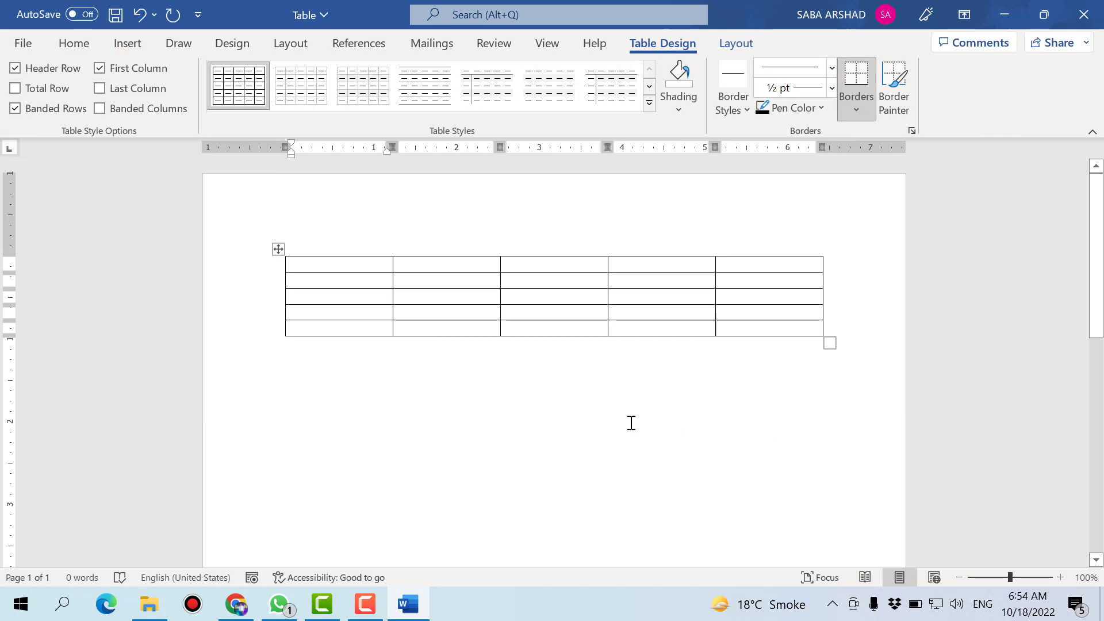
- Drag the table's bottom-right handle downward so all five rows become much taller
{"action": "left_click", "coordinate": [531, 386]}
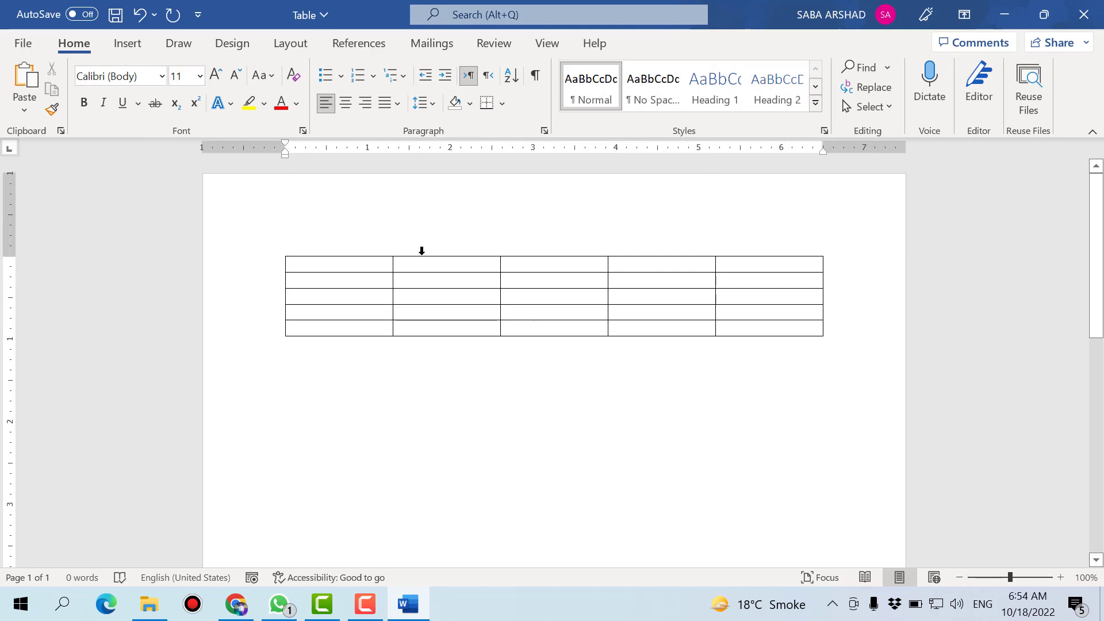
{"action": "left_click", "coordinate": [374, 268]}
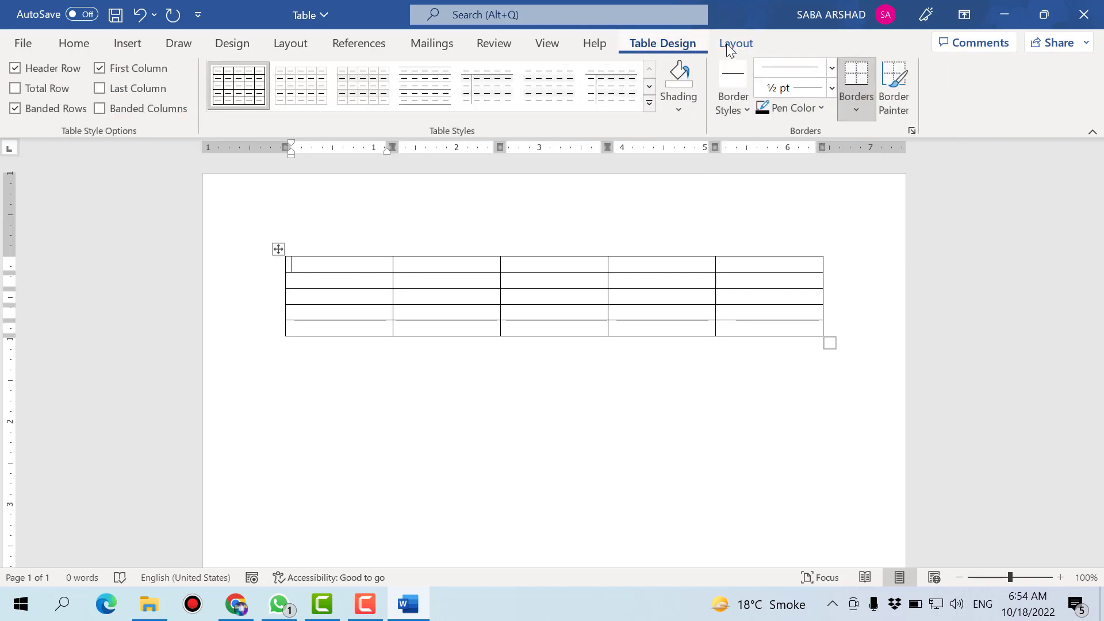
{"action": "left_click", "coordinate": [734, 45]}
{"action": "left_click", "coordinate": [653, 46]}
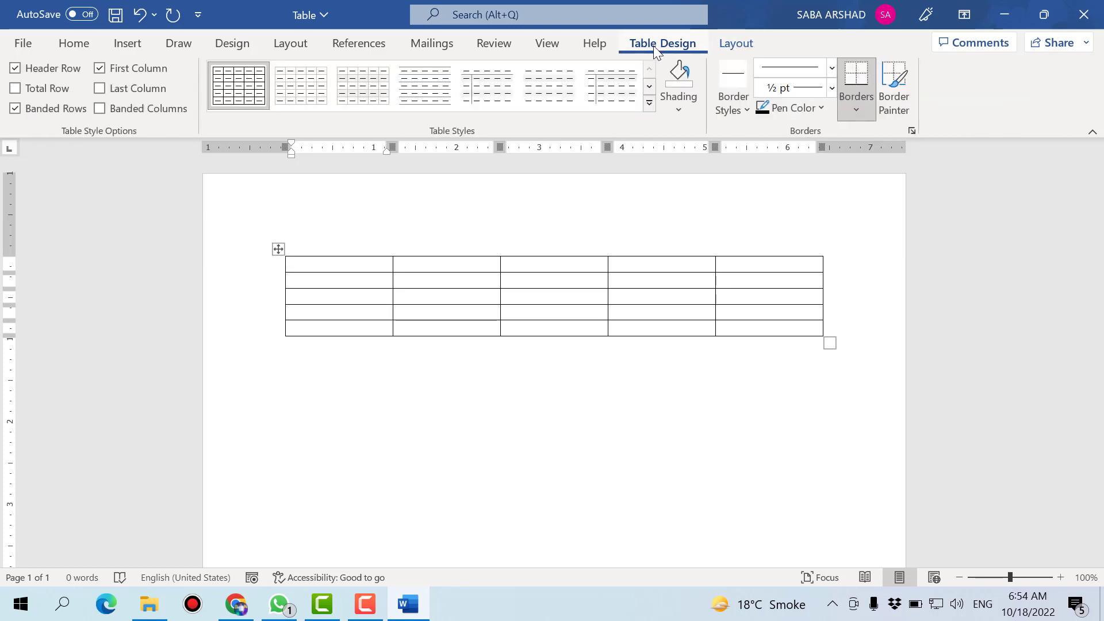
{"action": "left_click", "coordinate": [650, 282]}
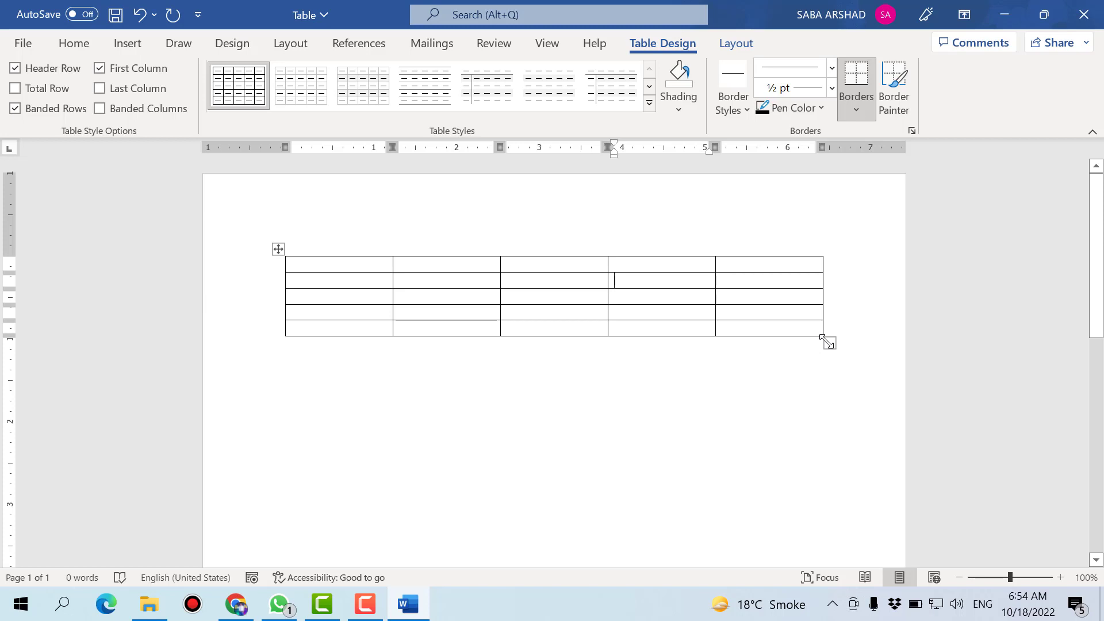
{"action": "left_click_drag", "start_coordinate": [826, 342], "coordinate": [837, 495]}
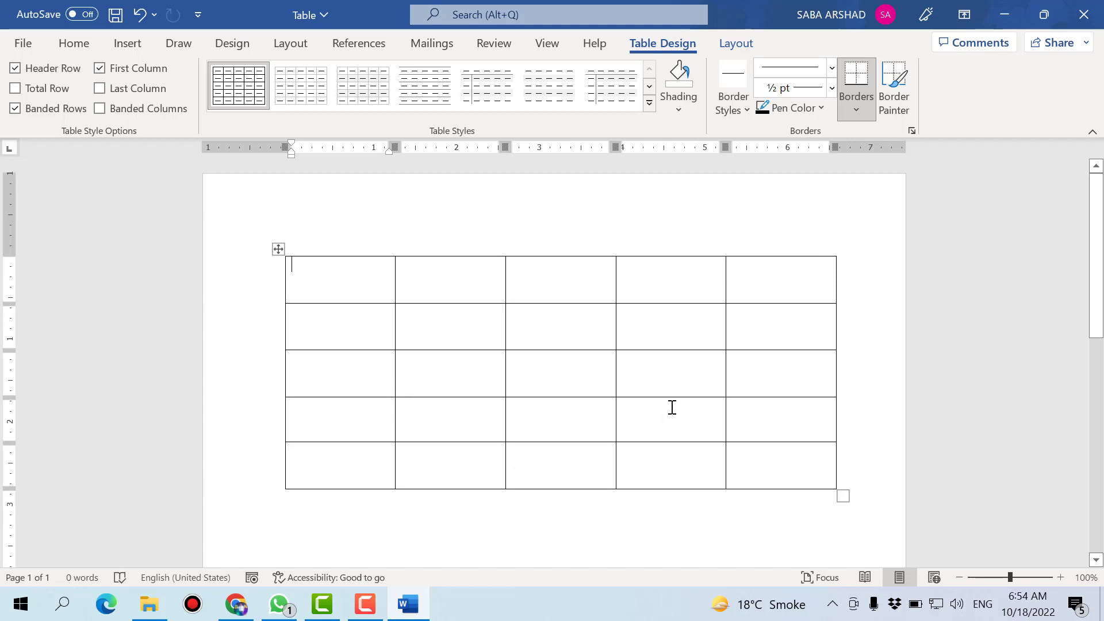
{"action": "scroll", "coordinate": [671, 407], "scroll_direction": "down", "scroll_amount": 1}
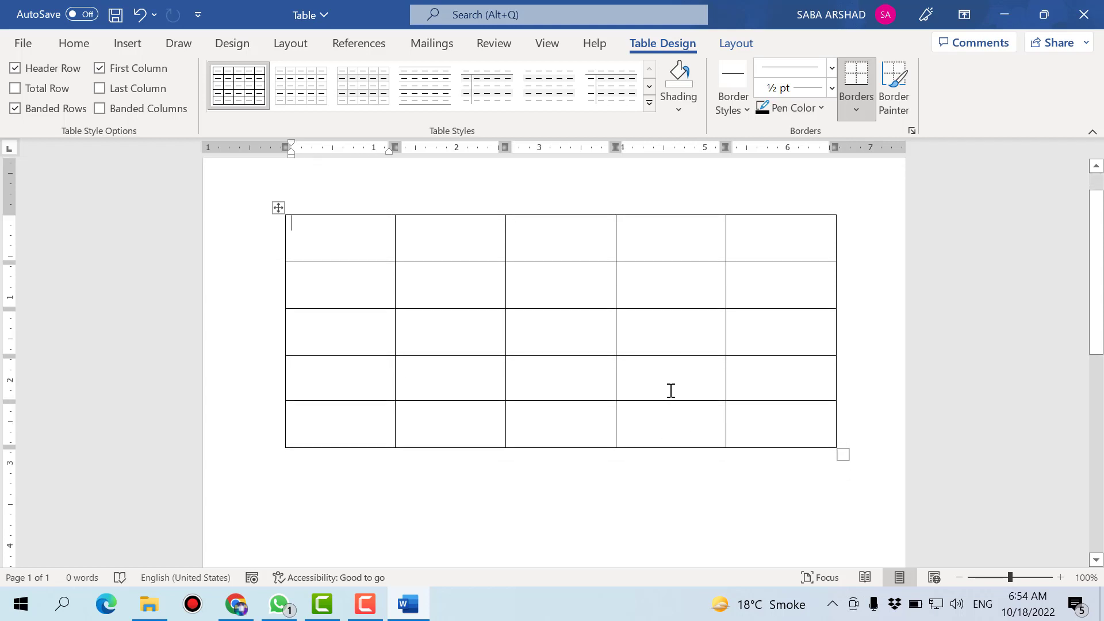
- Try selecting cells across the first rows and second column of the table
{"action": "left_click_drag", "start_coordinate": [343, 233], "coordinate": [782, 237]}
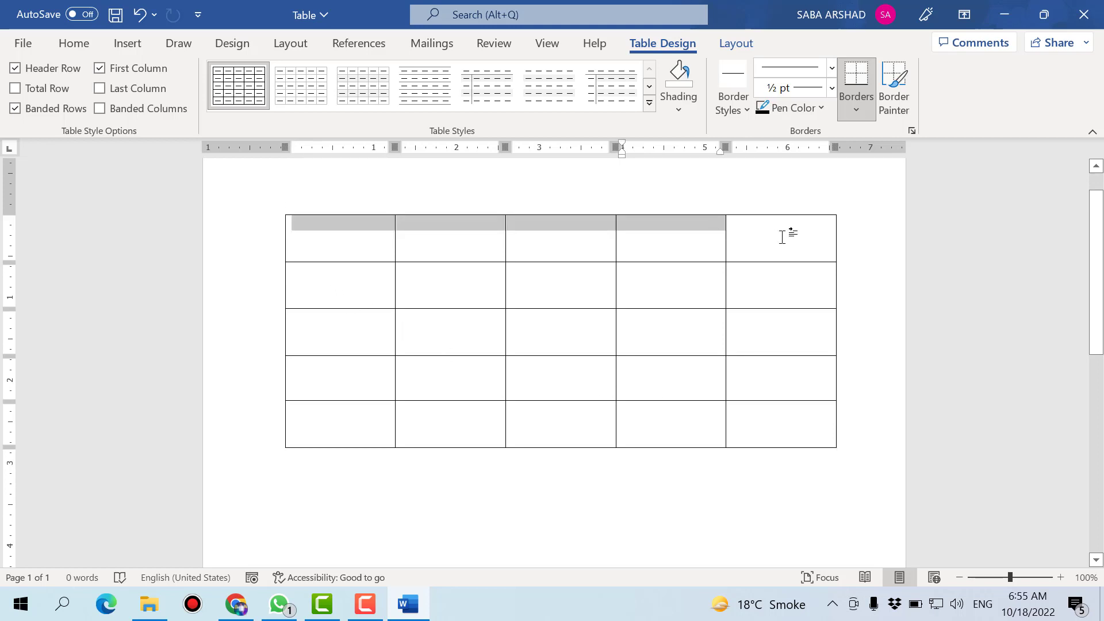
{"action": "left_click_drag", "start_coordinate": [347, 296], "coordinate": [644, 294]}
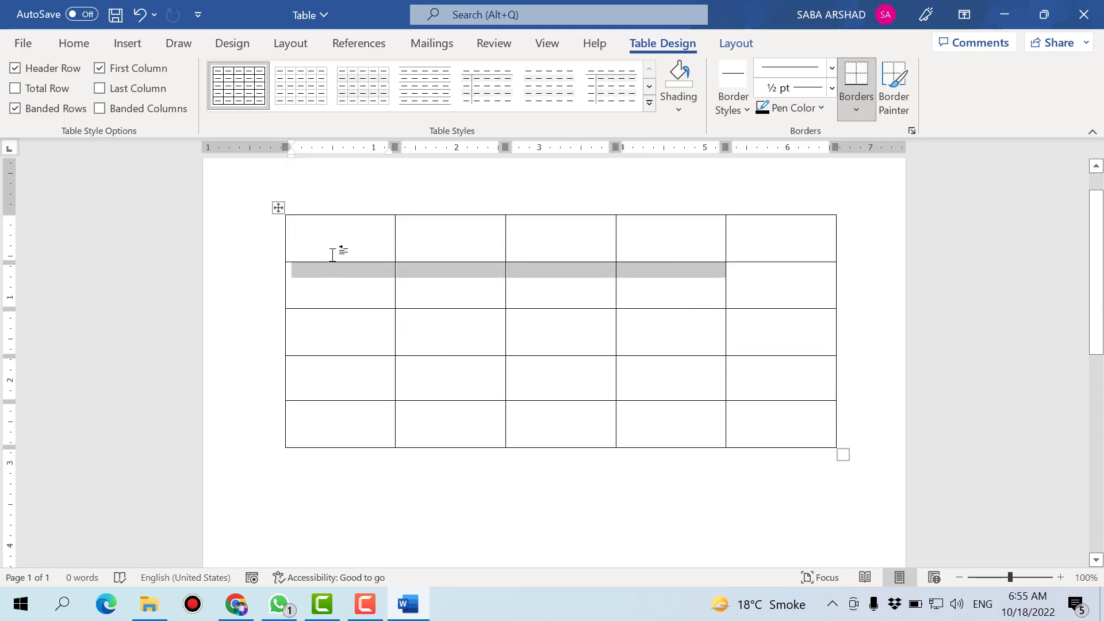
{"action": "left_click_drag", "start_coordinate": [332, 255], "coordinate": [352, 424]}
{"action": "left_click_drag", "start_coordinate": [477, 253], "coordinate": [495, 434]}
{"action": "left_click", "coordinate": [676, 429]}
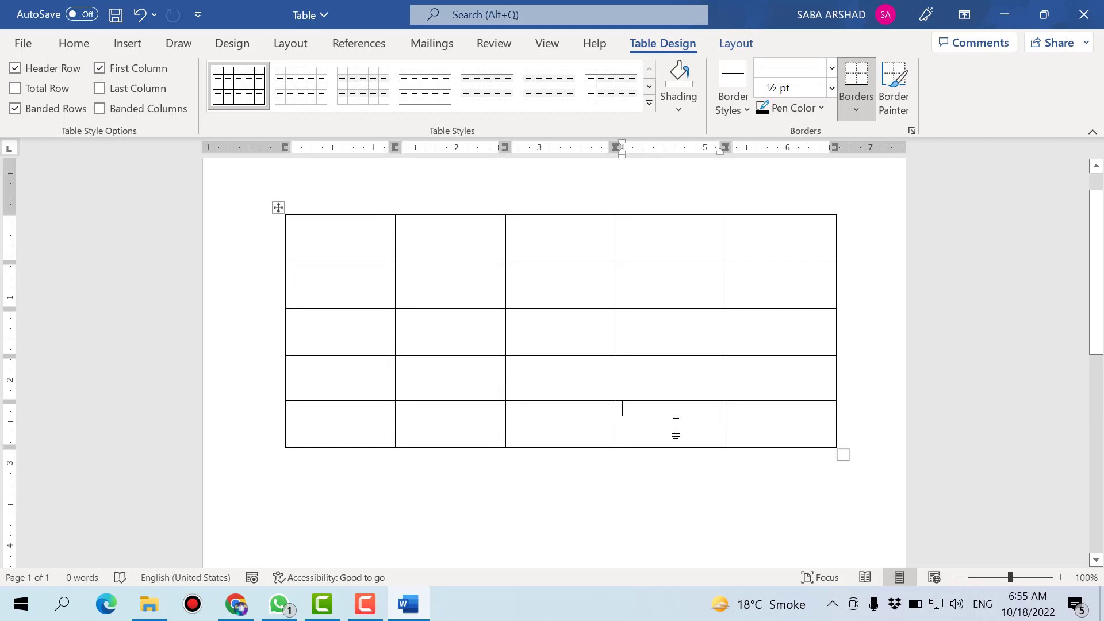
- Enter 1 in each of the five cells of row 5
{"action": "left_click", "coordinate": [363, 424]}
{"action": "type", "text": "1"}
{"action": "key", "text": "Tab"}
{"action": "type", "text": "1"}
{"action": "key", "text": "Tab"}
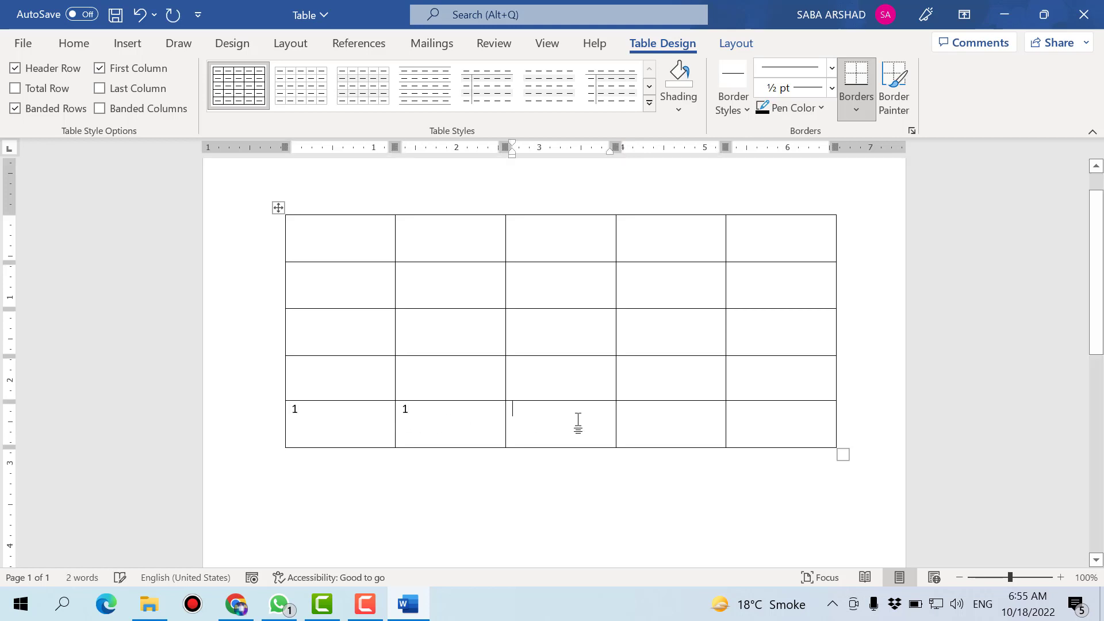
{"action": "type", "text": "1"}
{"action": "key", "text": "Tab"}
{"action": "type", "text": "1"}
{"action": "key", "text": "Tab"}
{"action": "type", "text": "1"}
{"action": "left_click", "coordinate": [660, 415]}
{"action": "left_click", "coordinate": [447, 424]}
- Insert an empty sixth row below the row of 1s
{"action": "right_click", "coordinate": [450, 419]}
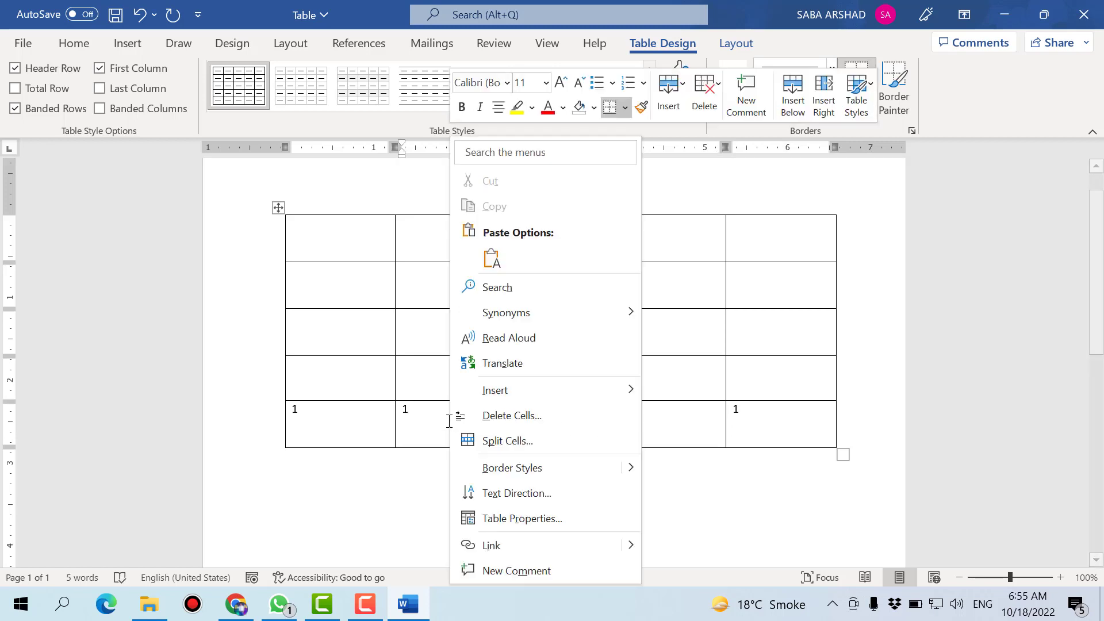
{"action": "mouse_move", "coordinate": [545, 390]}
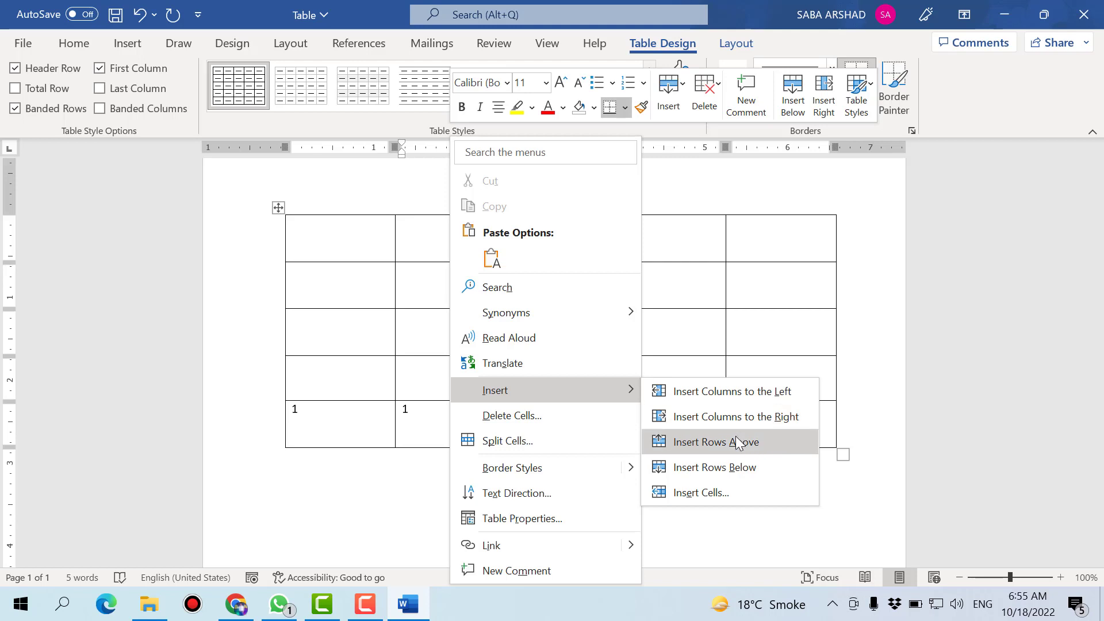
{"action": "left_click", "coordinate": [738, 477]}
{"action": "left_click", "coordinate": [423, 478]}
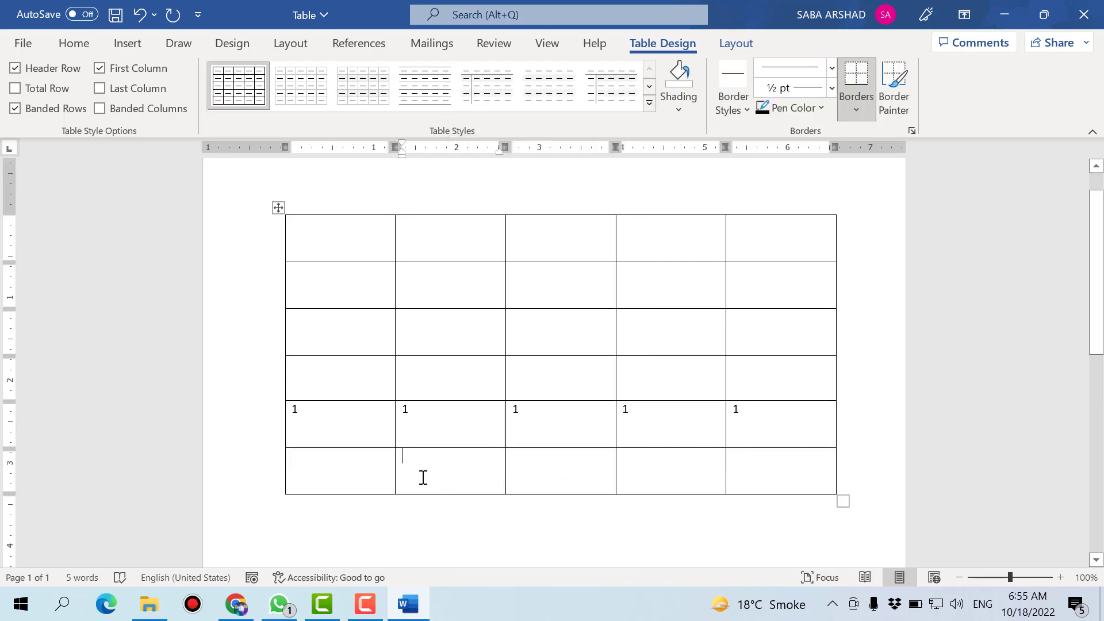
{"action": "left_click", "coordinate": [320, 256]}
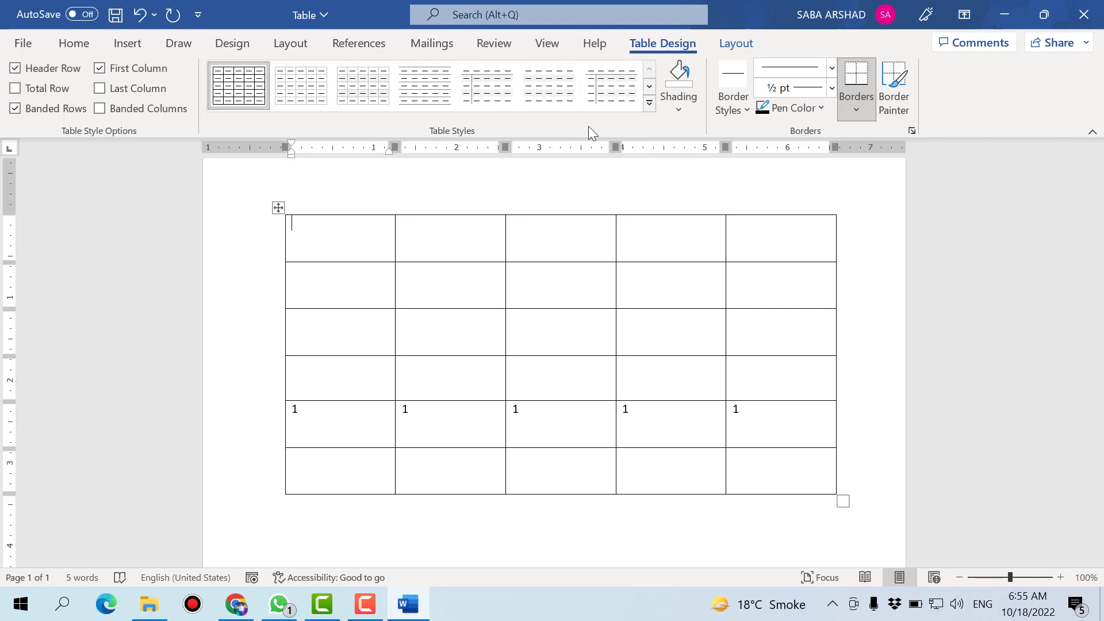
- Apply the Grid Table 2 - Accent 6 green banded style and select the whole table
{"action": "left_click", "coordinate": [649, 103]}
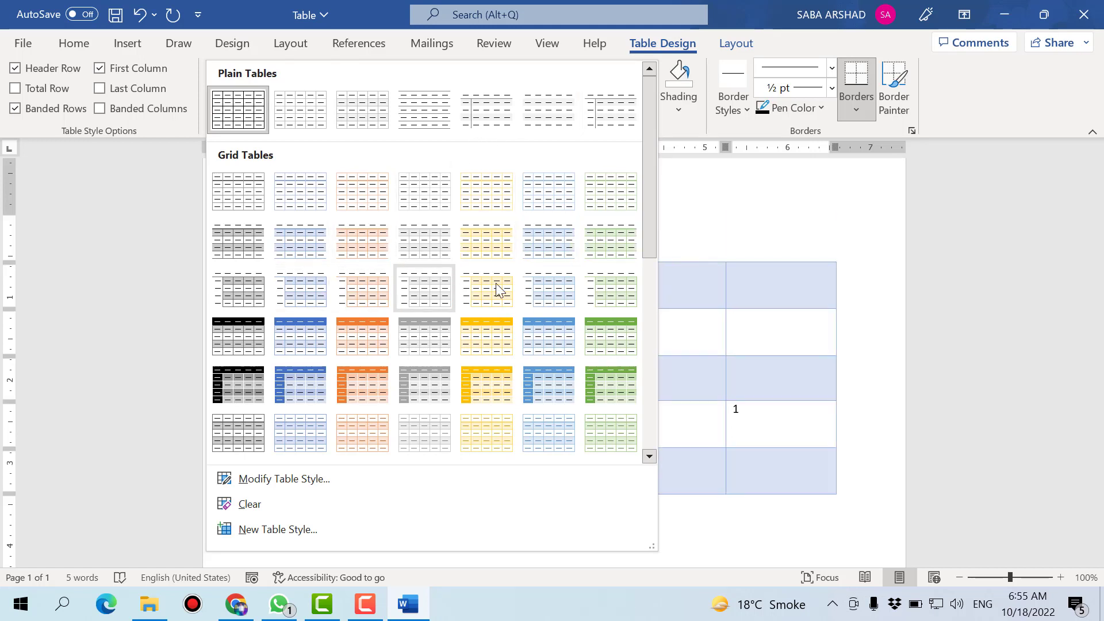
{"action": "left_click", "coordinate": [604, 256]}
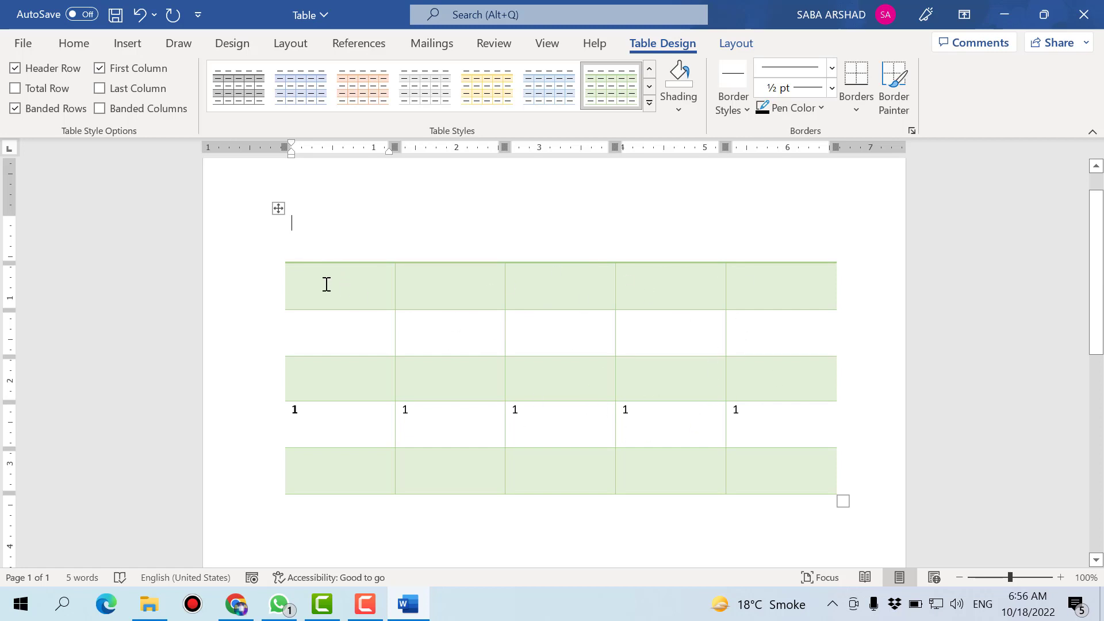
{"action": "left_click", "coordinate": [275, 207]}
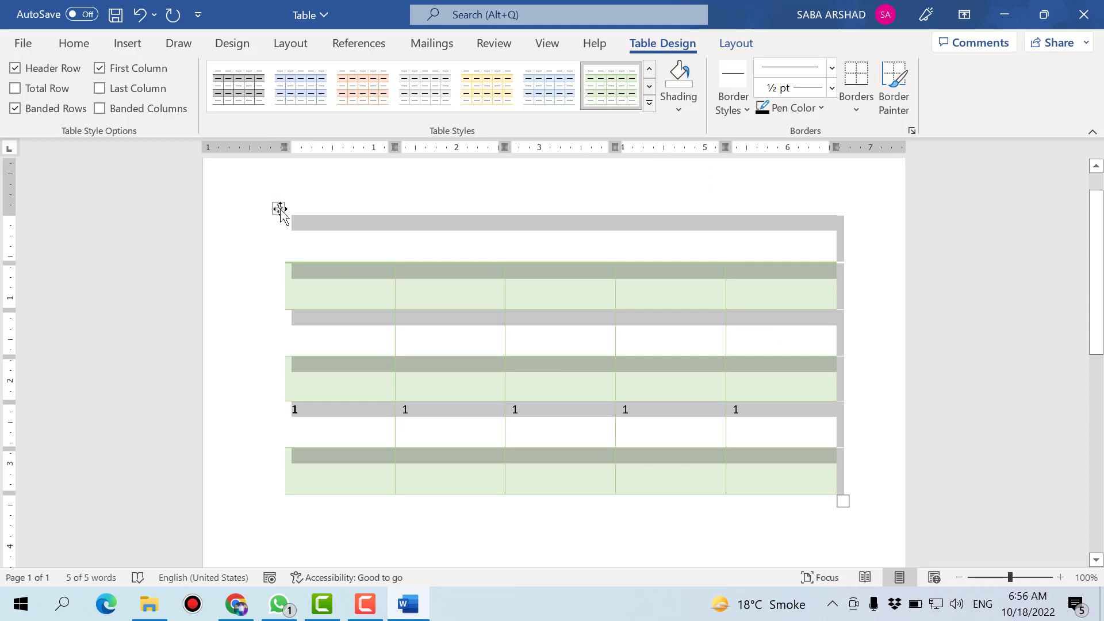
- Apply 1½ pt blue All Borders to every cell of the table
{"action": "left_click", "coordinate": [750, 108]}
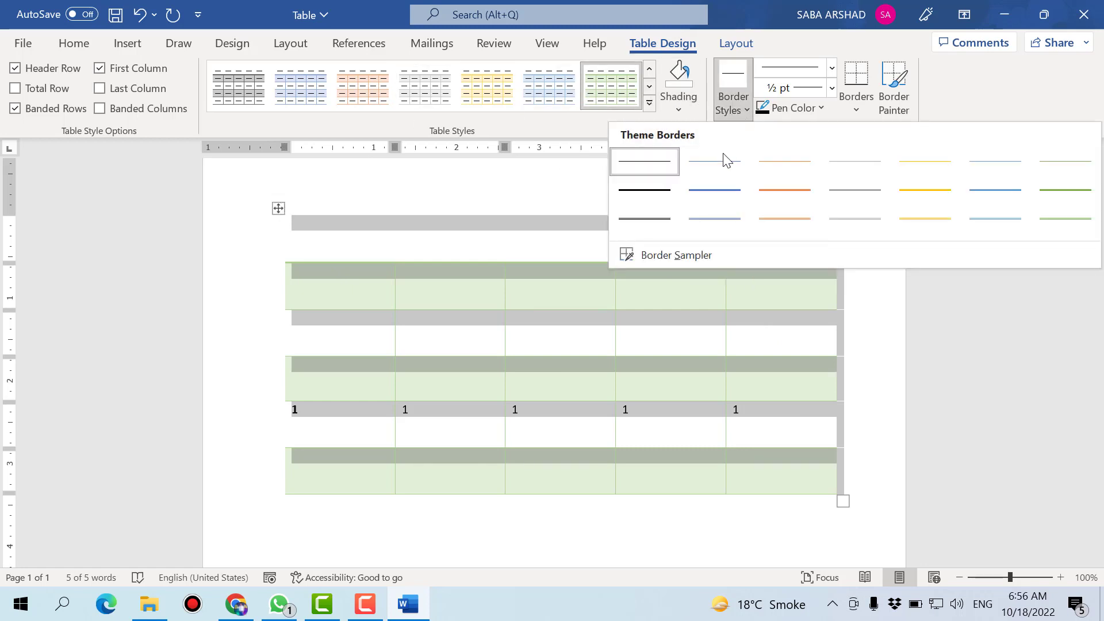
{"action": "left_click", "coordinate": [714, 194]}
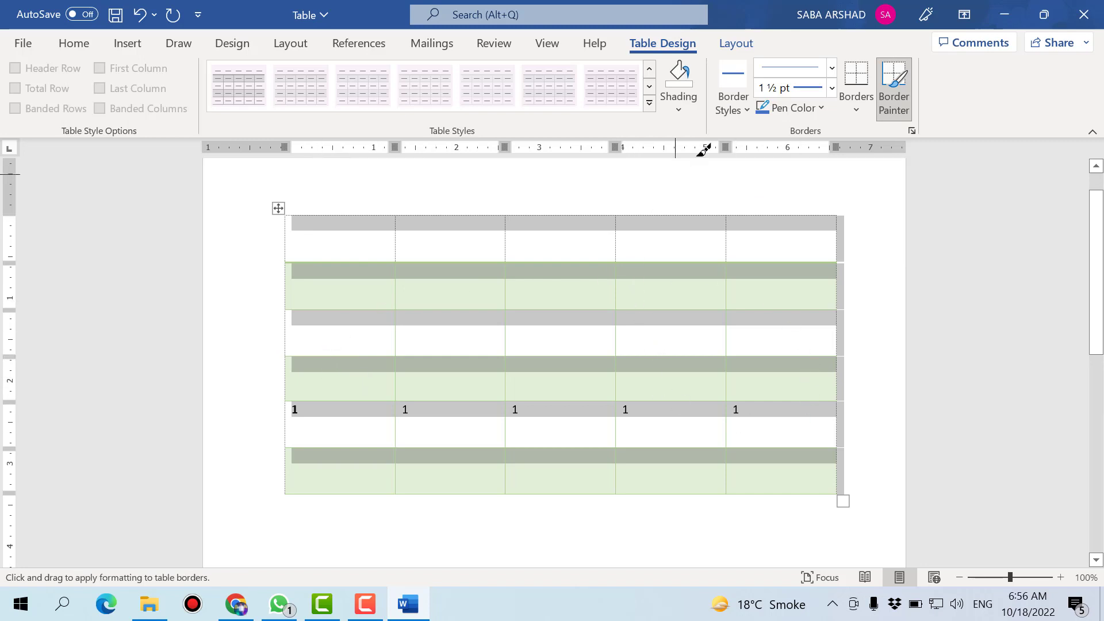
{"action": "left_click", "coordinate": [862, 109]}
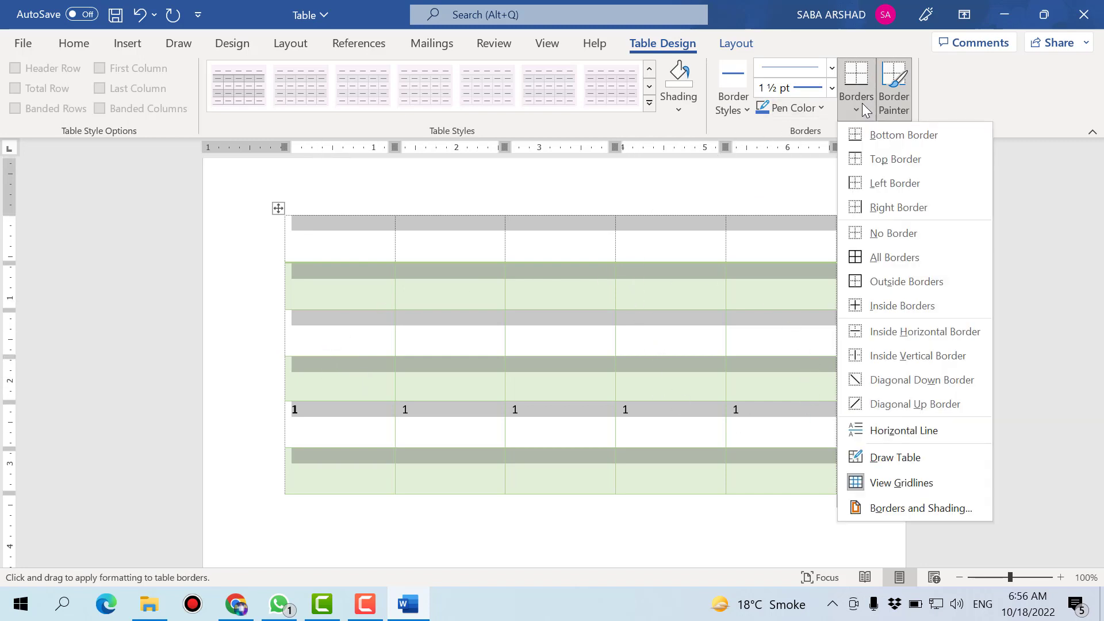
{"action": "left_click", "coordinate": [888, 257]}
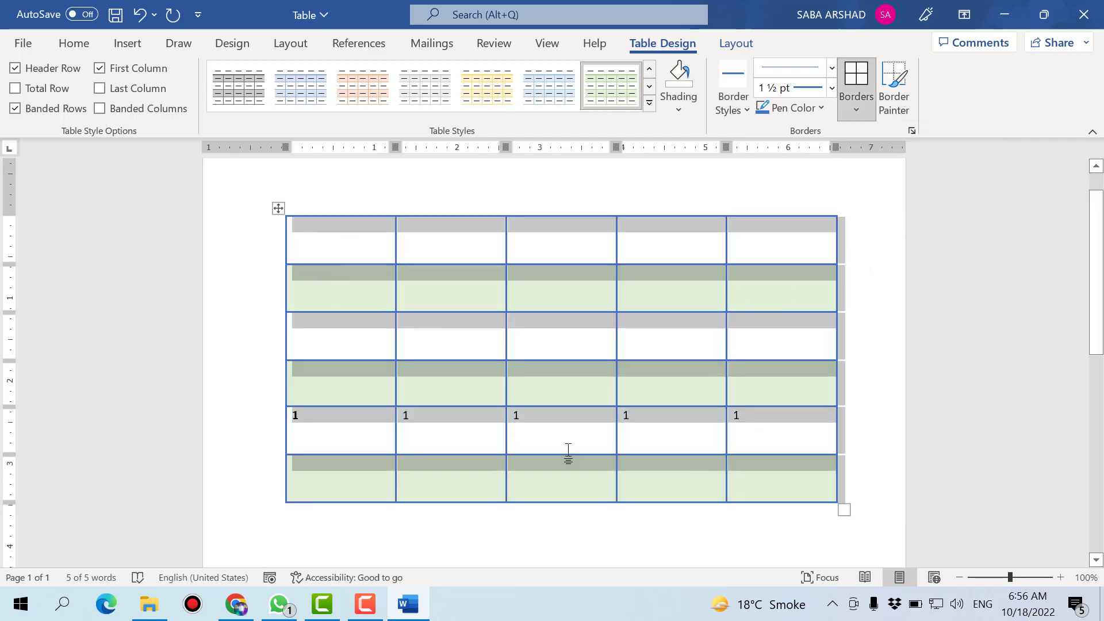
{"action": "left_click", "coordinate": [562, 339]}
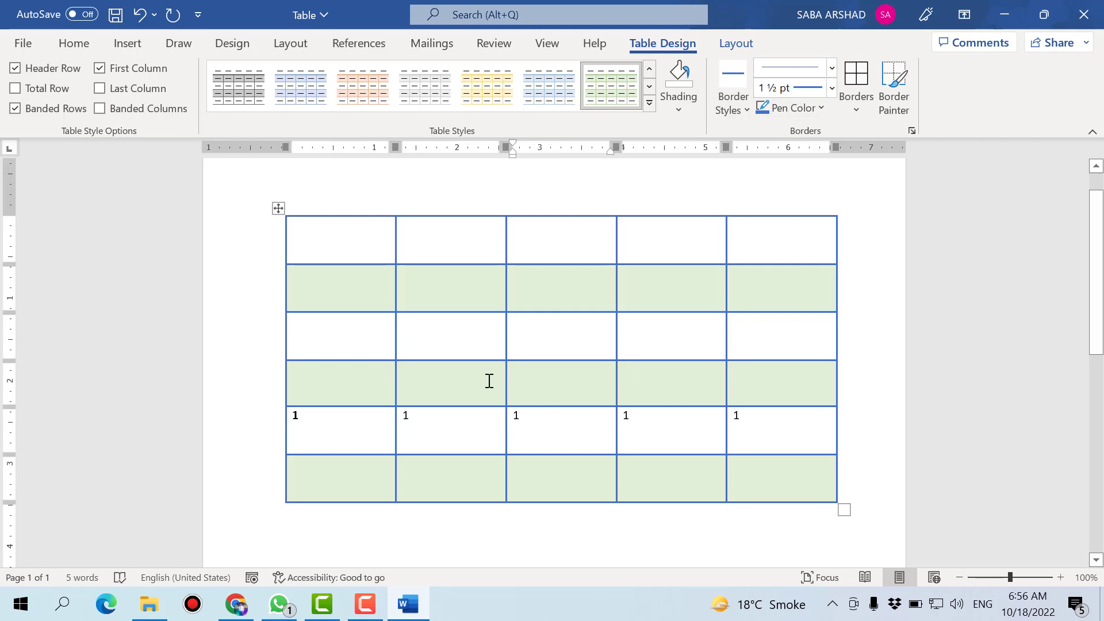
- Toggle First Column formatting off and back on, then show the table Layout options
{"action": "left_click", "coordinate": [278, 208]}
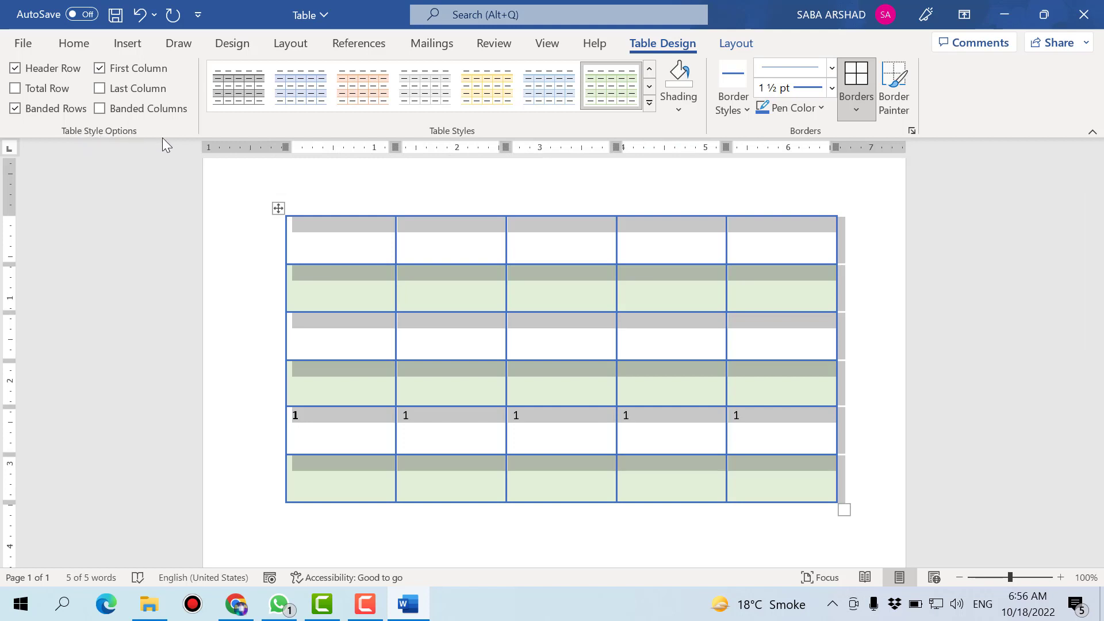
{"action": "left_click", "coordinate": [101, 69]}
{"action": "left_click", "coordinate": [99, 68]}
{"action": "left_click", "coordinate": [99, 68]}
{"action": "left_click", "coordinate": [468, 247]}
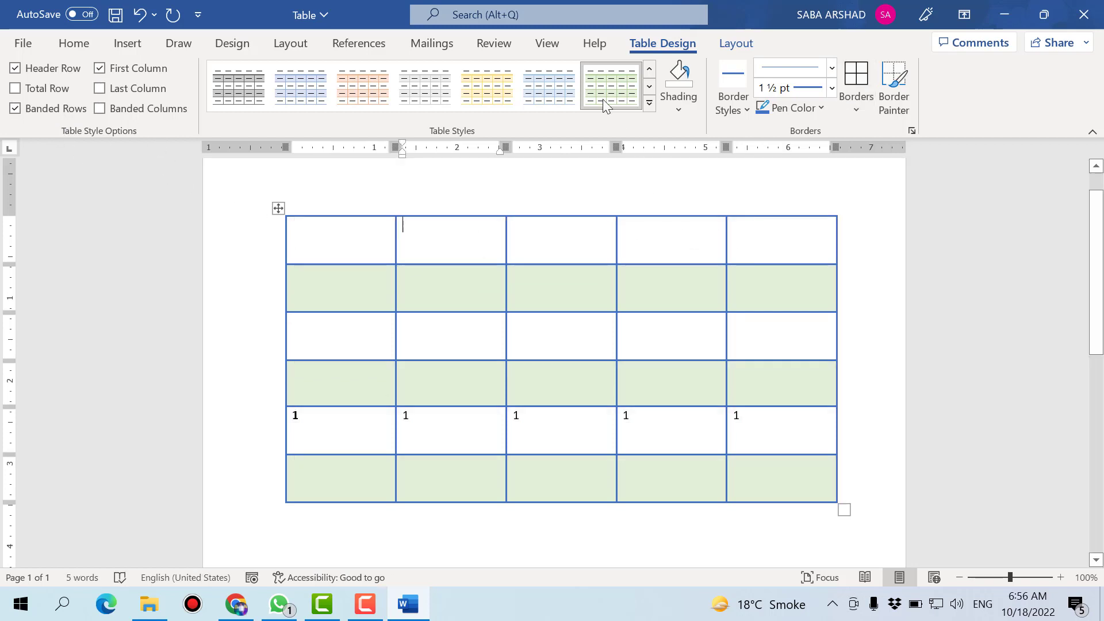
{"action": "left_click", "coordinate": [735, 43]}
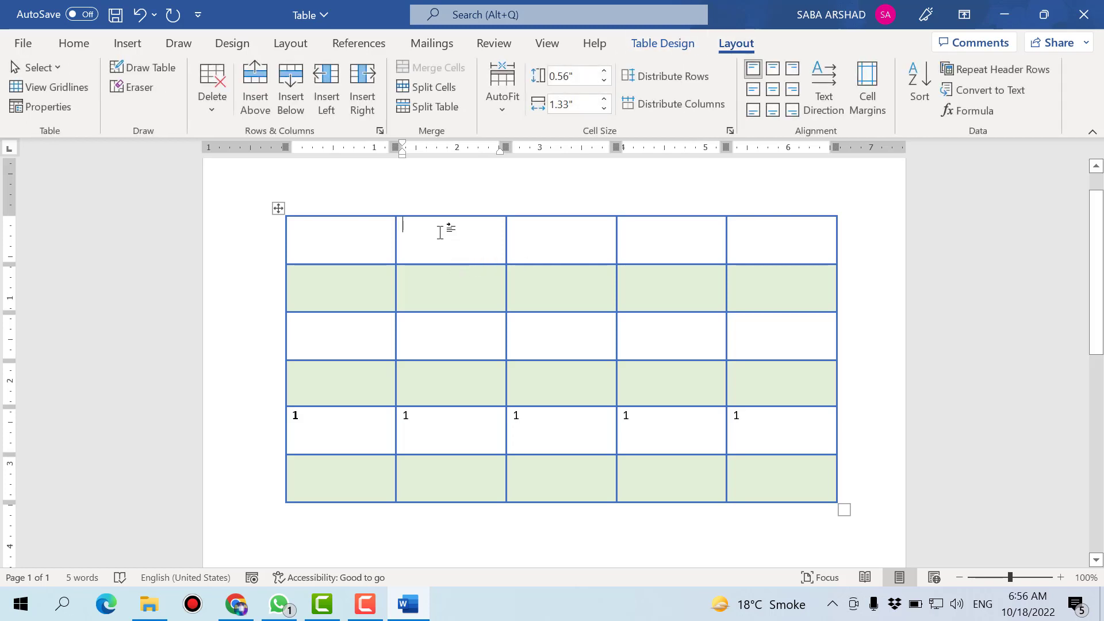
- Align Center all table text and type the letter labels into the header row
{"action": "left_click", "coordinate": [278, 208]}
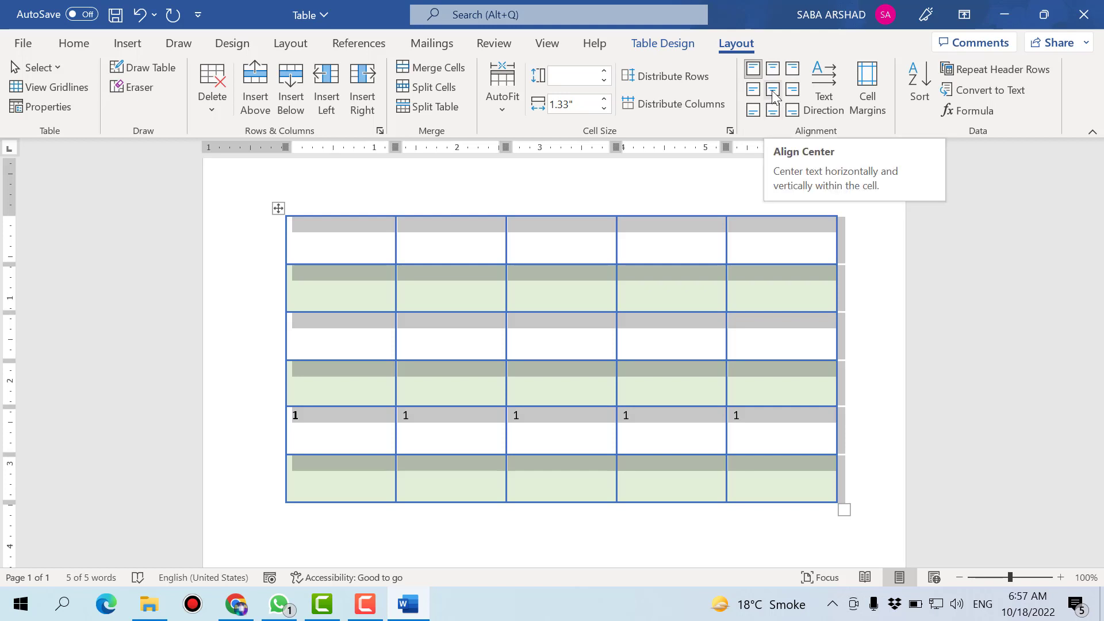
{"action": "left_click", "coordinate": [771, 90]}
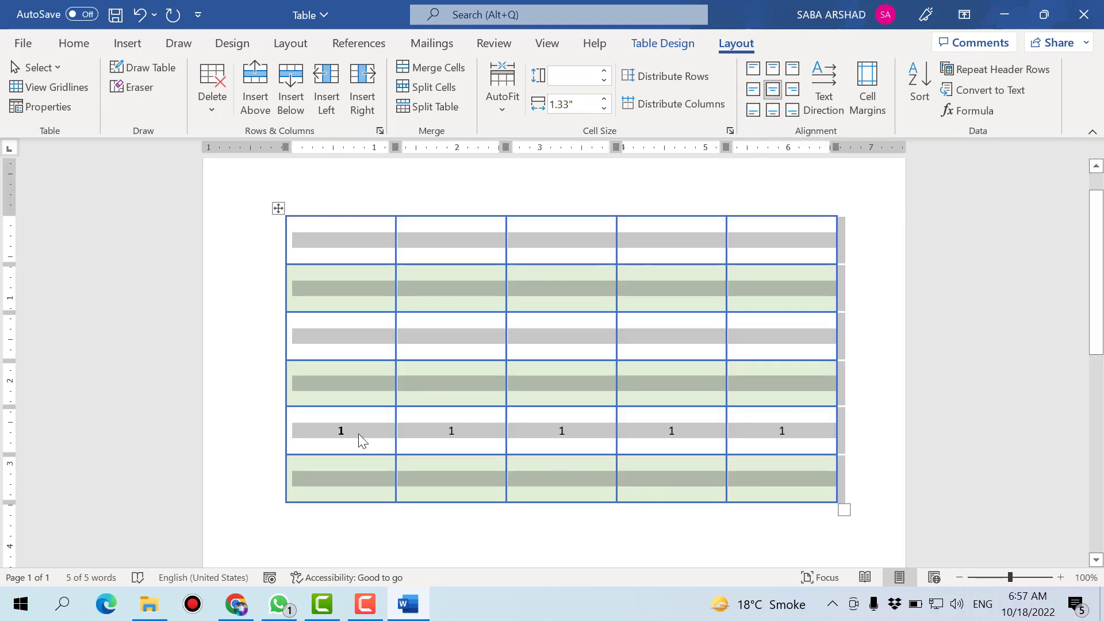
{"action": "left_click", "coordinate": [345, 252]}
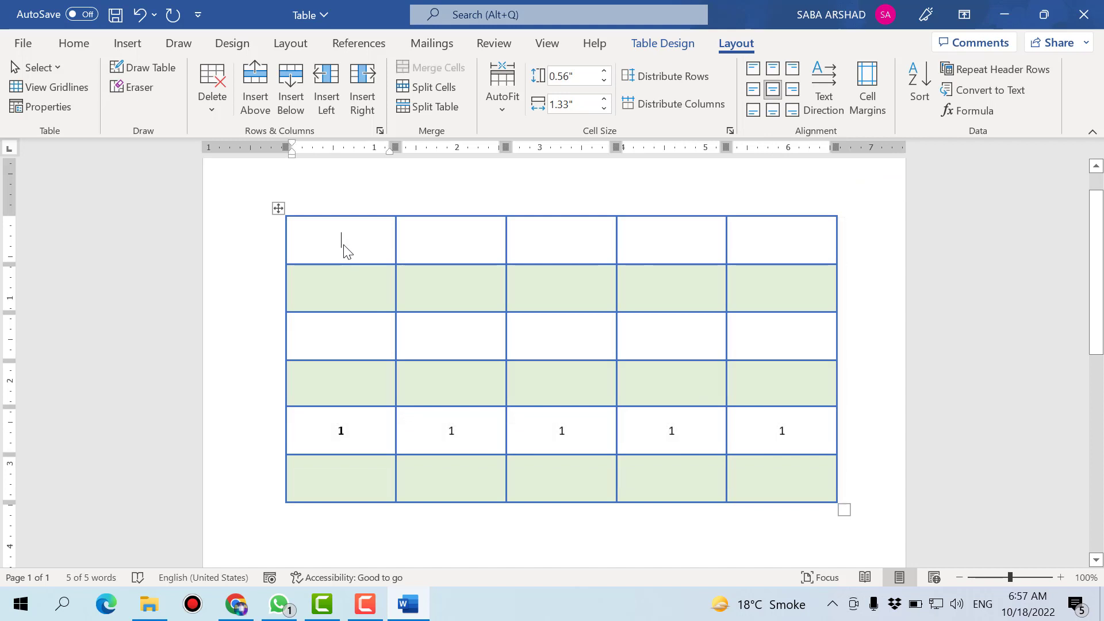
{"action": "type", "text": "A"}
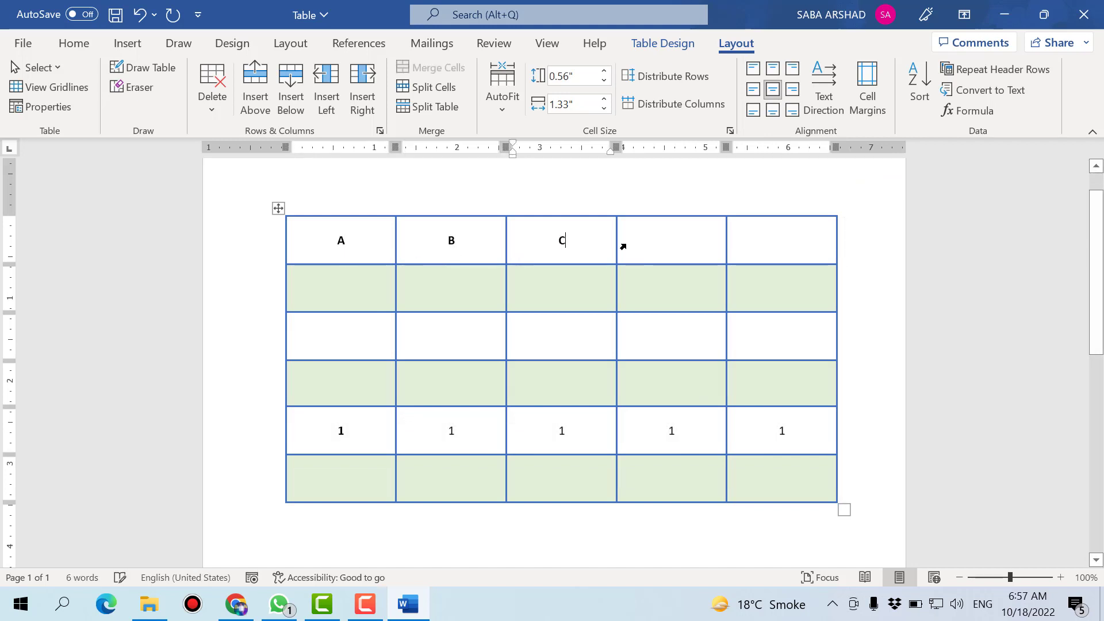
{"action": "type", "text": "D"}
{"action": "type", "text": "E"}
- Paste the A–E header labels into rows 2–4 and the last row, then save
{"action": "left_click_drag", "start_coordinate": [777, 255], "coordinate": [370, 239]}
{"action": "key", "text": "ctrl+c"}
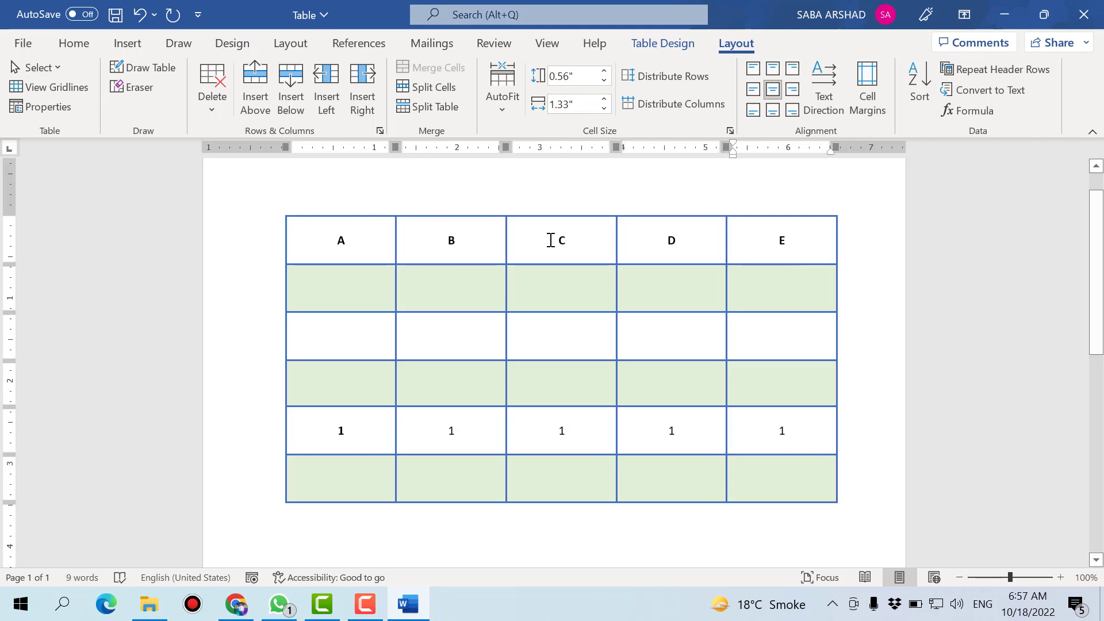
{"action": "left_click", "coordinate": [339, 281]}
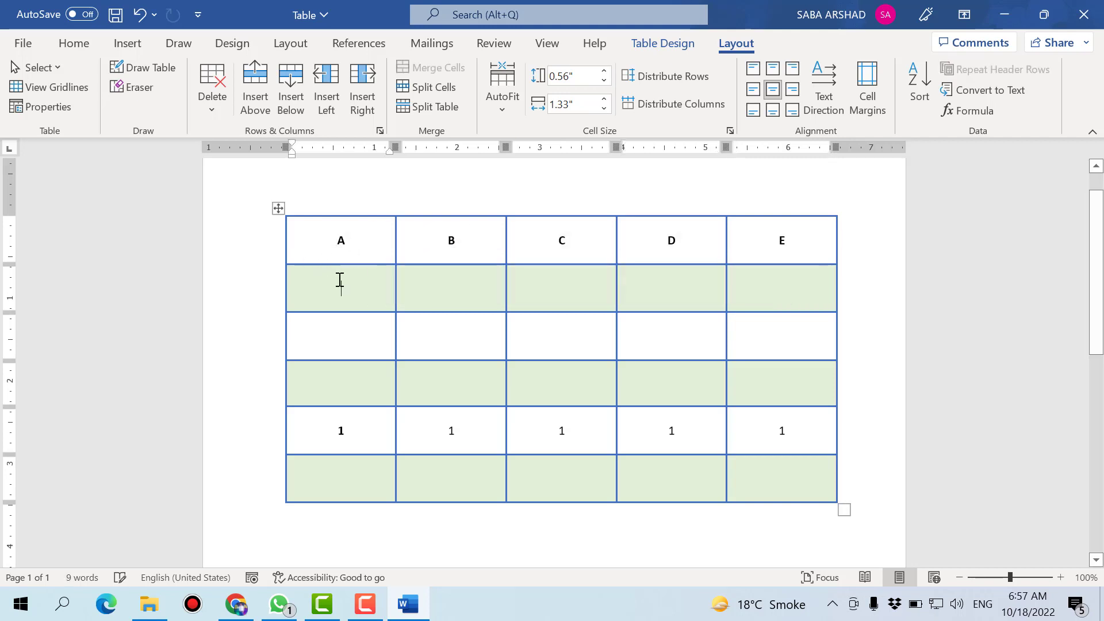
{"action": "key", "text": "ctrl+v"}
{"action": "left_click", "coordinate": [343, 338]}
{"action": "key", "text": "ctrl+v"}
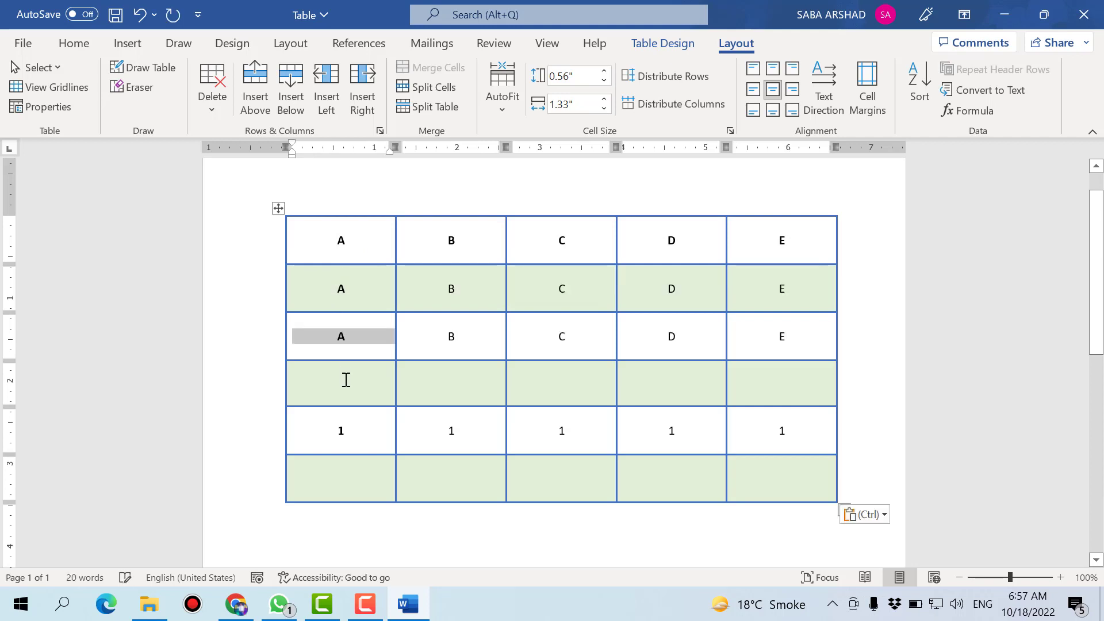
{"action": "left_click", "coordinate": [345, 381]}
{"action": "key", "text": "ctrl+v"}
{"action": "key", "text": "ctrl+v"}
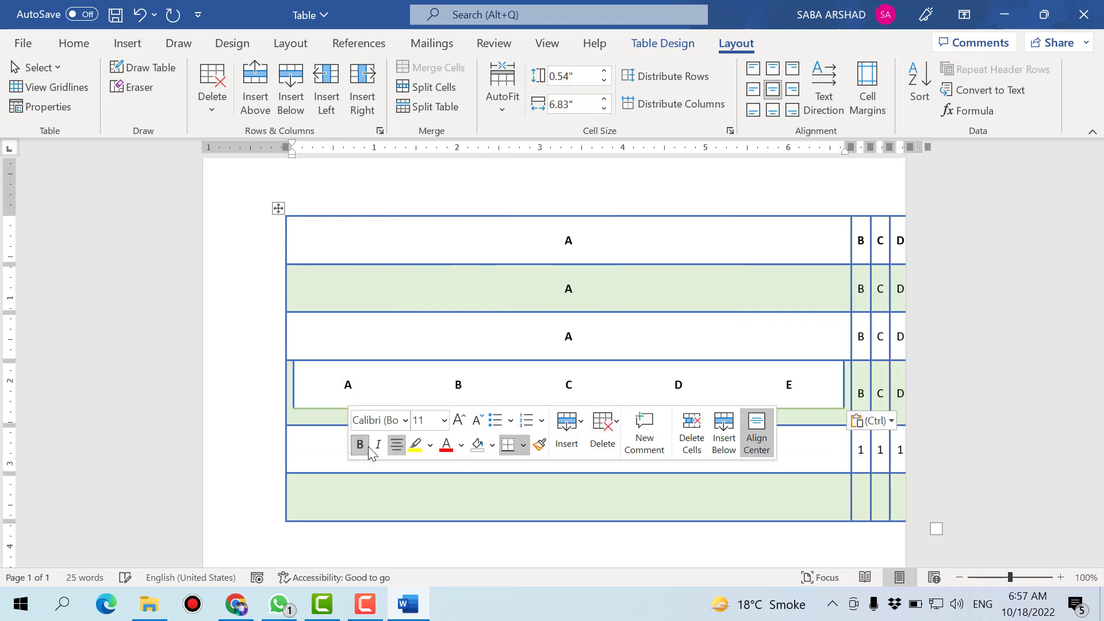
{"action": "key", "text": "ctrl+z"}
{"action": "left_click", "coordinate": [359, 475]}
{"action": "key", "text": "ctrl+v"}
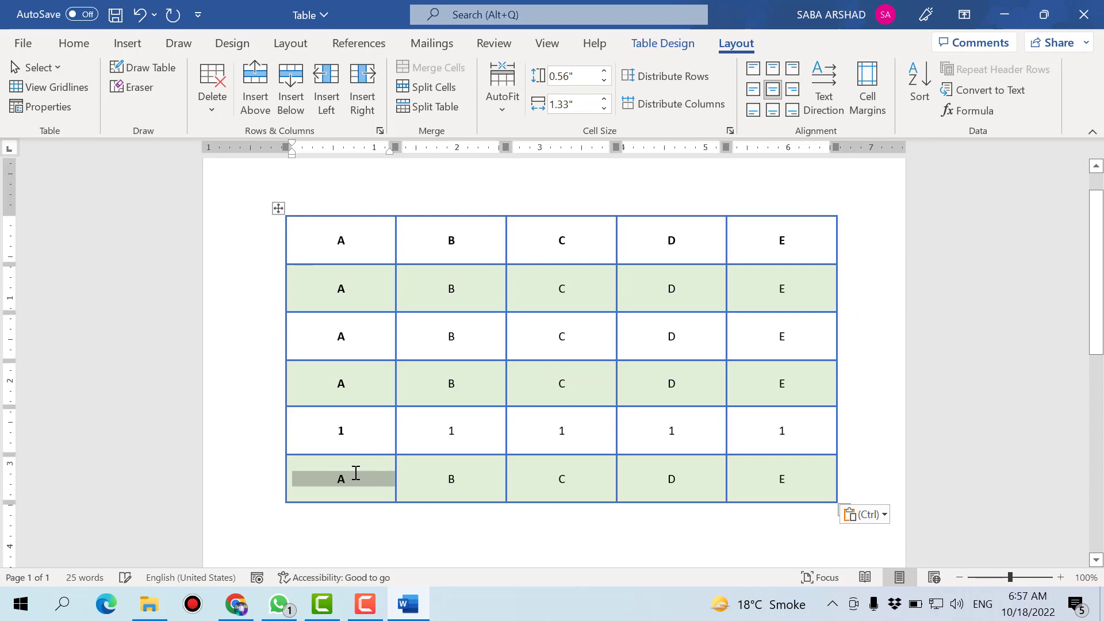
{"action": "left_click", "coordinate": [480, 414]}
{"action": "key", "text": "ctrl+s"}
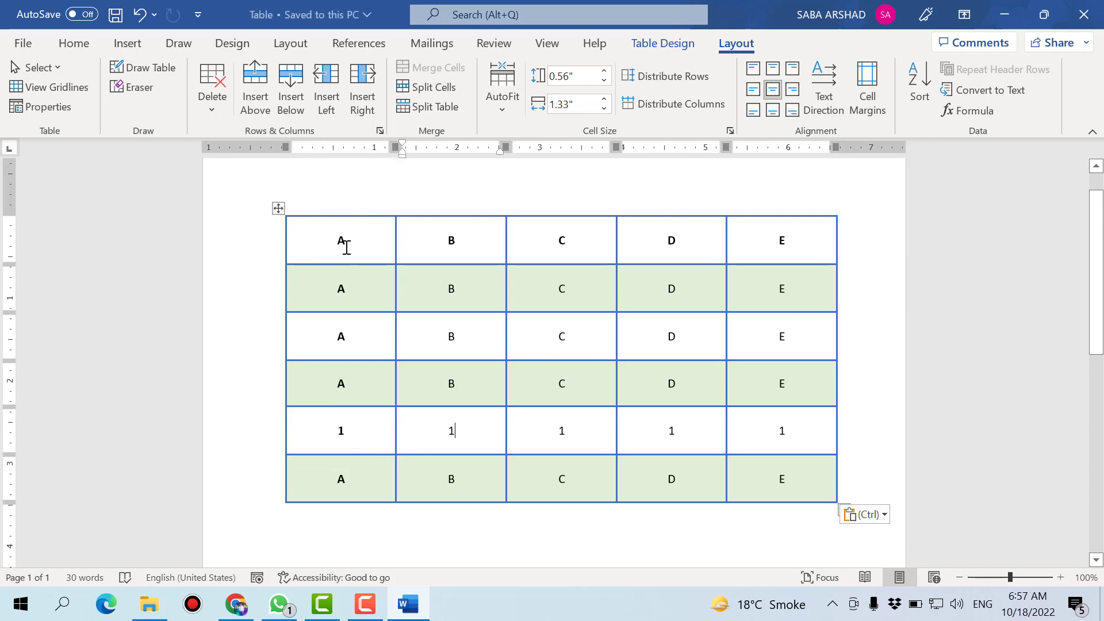
- Try several cell alignments on the whole table, finishing on middle-centre
{"action": "left_click", "coordinate": [339, 240]}
{"action": "left_click", "coordinate": [279, 208]}
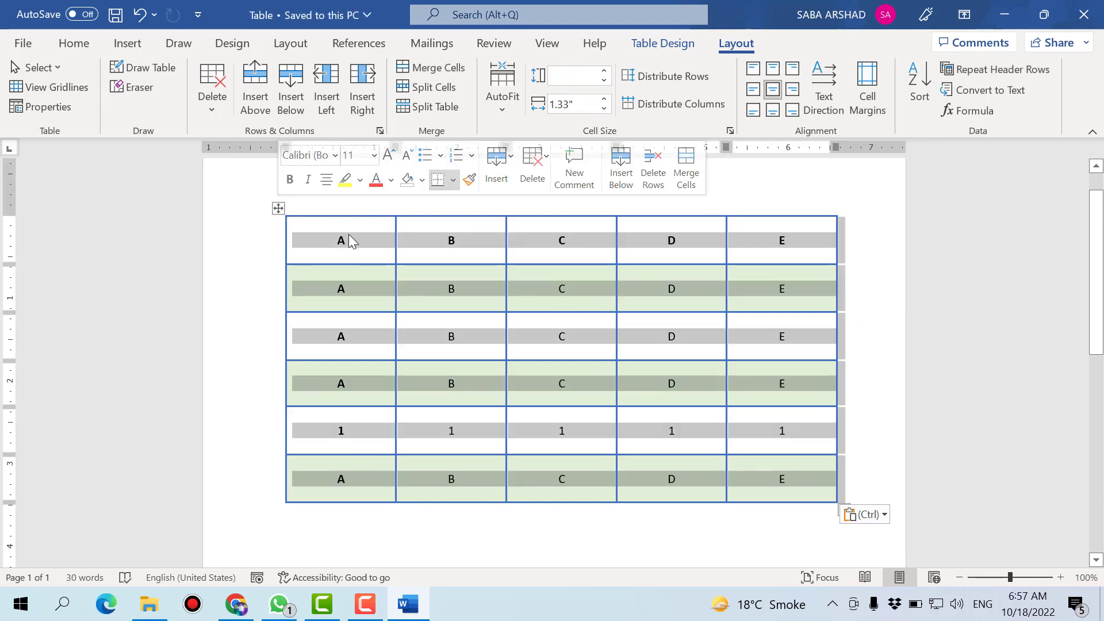
{"action": "left_click", "coordinate": [754, 89]}
{"action": "left_click", "coordinate": [790, 91]}
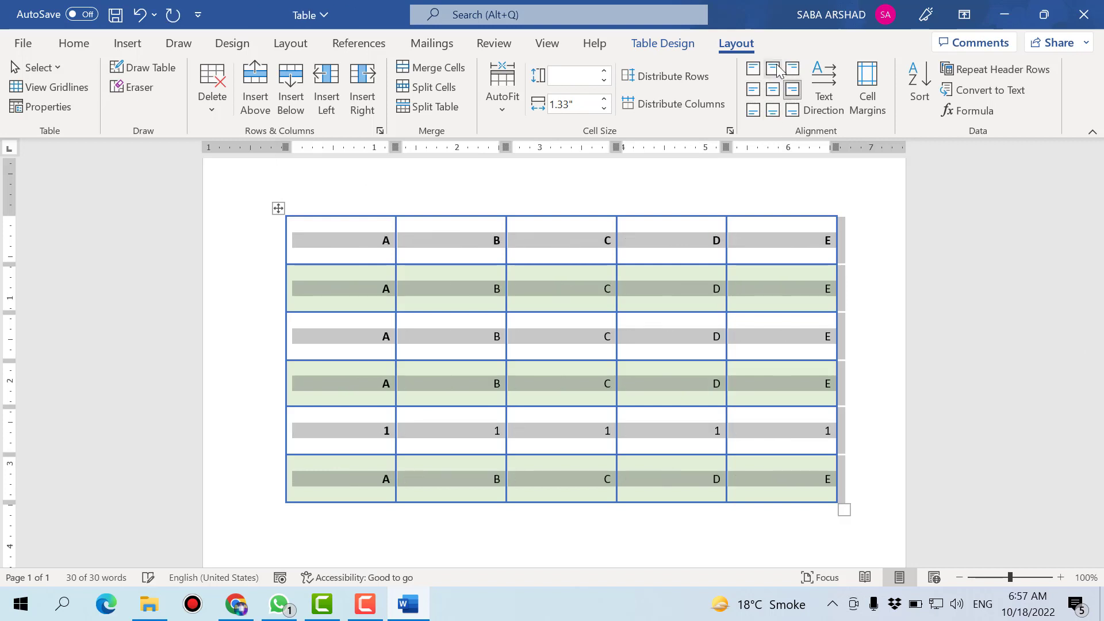
{"action": "left_click", "coordinate": [777, 70]}
{"action": "left_click", "coordinate": [773, 90]}
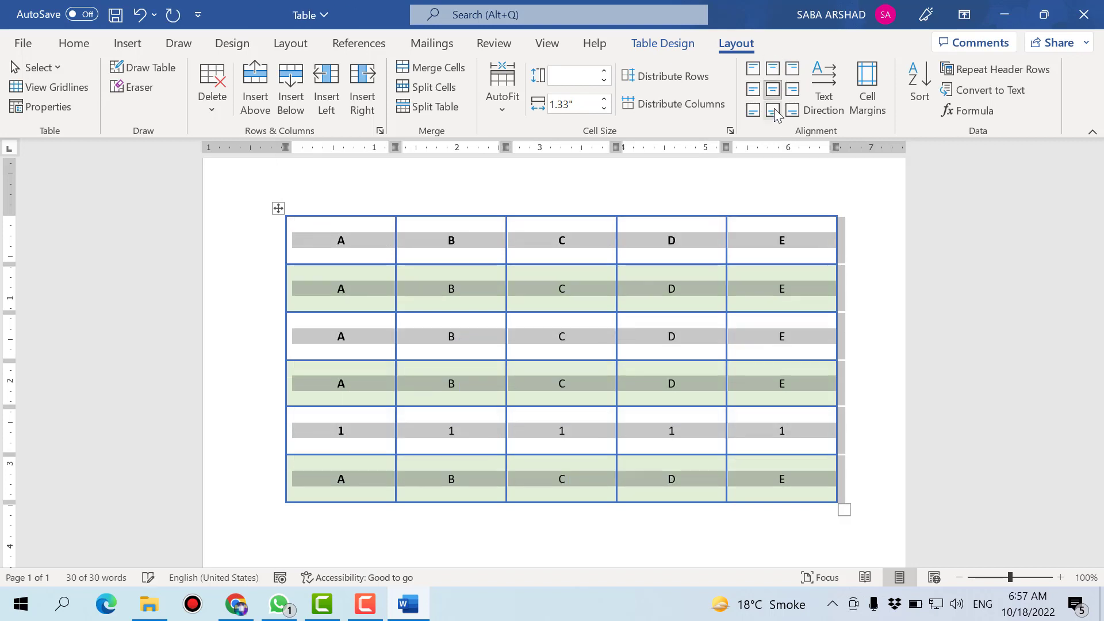
{"action": "left_click", "coordinate": [773, 111]}
{"action": "left_click", "coordinate": [791, 73]}
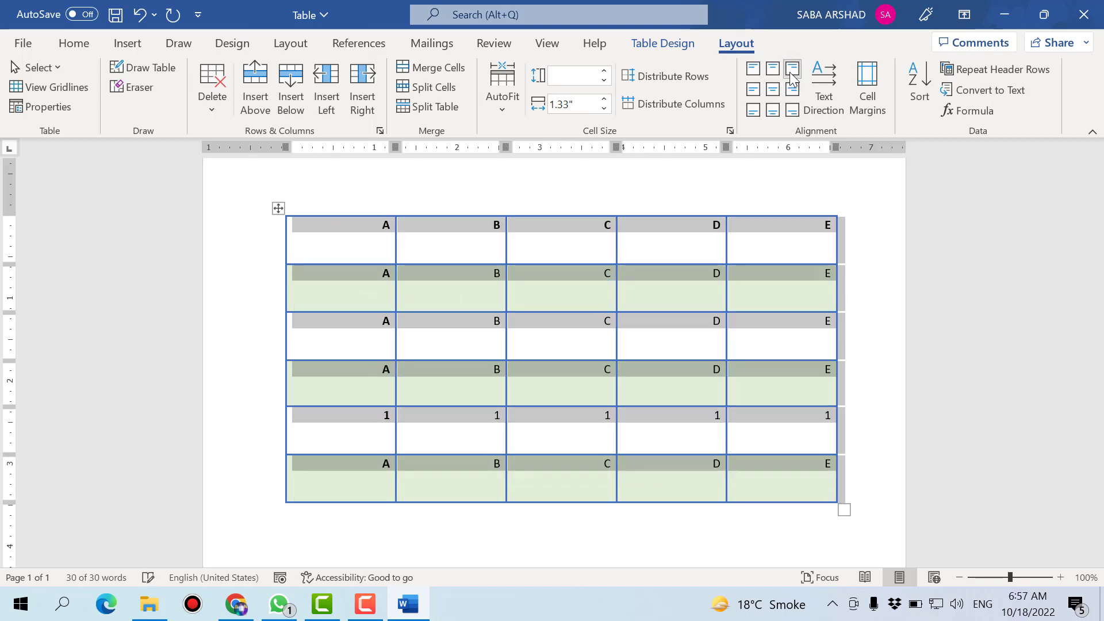
{"action": "left_click", "coordinate": [753, 112]}
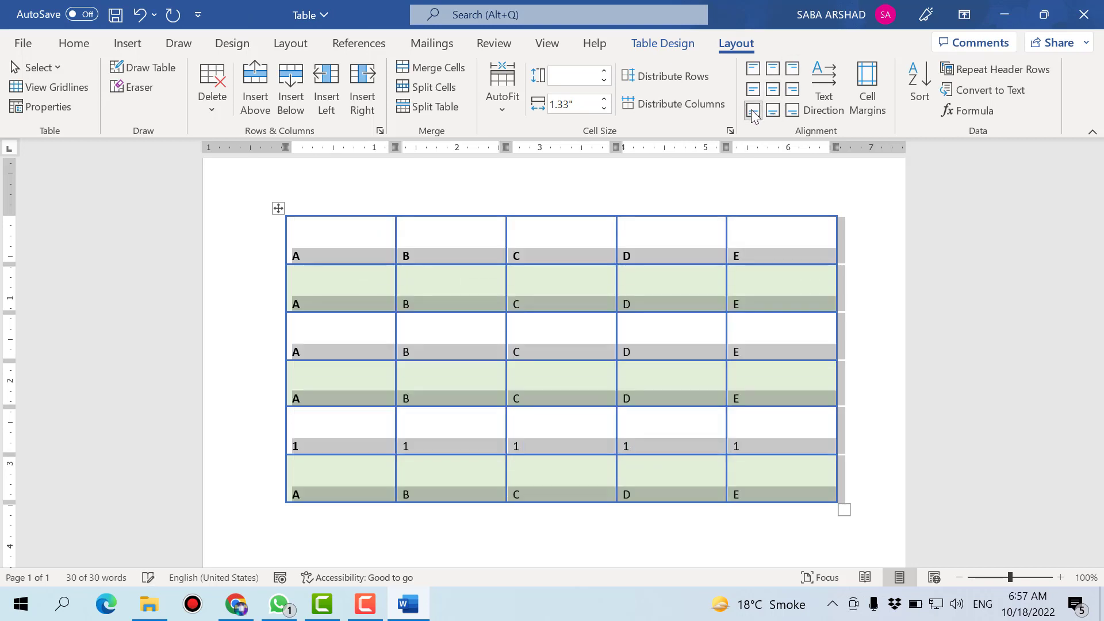
{"action": "left_click", "coordinate": [772, 92]}
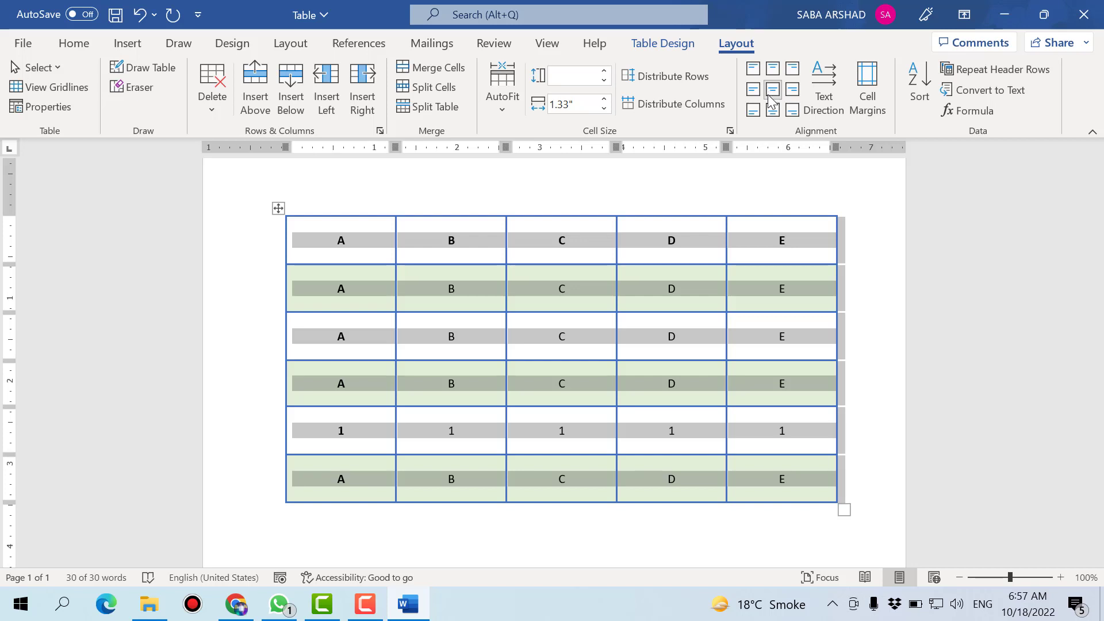
- Switch text direction to vertical and back to horizontal, then reselect the table
{"action": "left_click", "coordinate": [827, 89]}
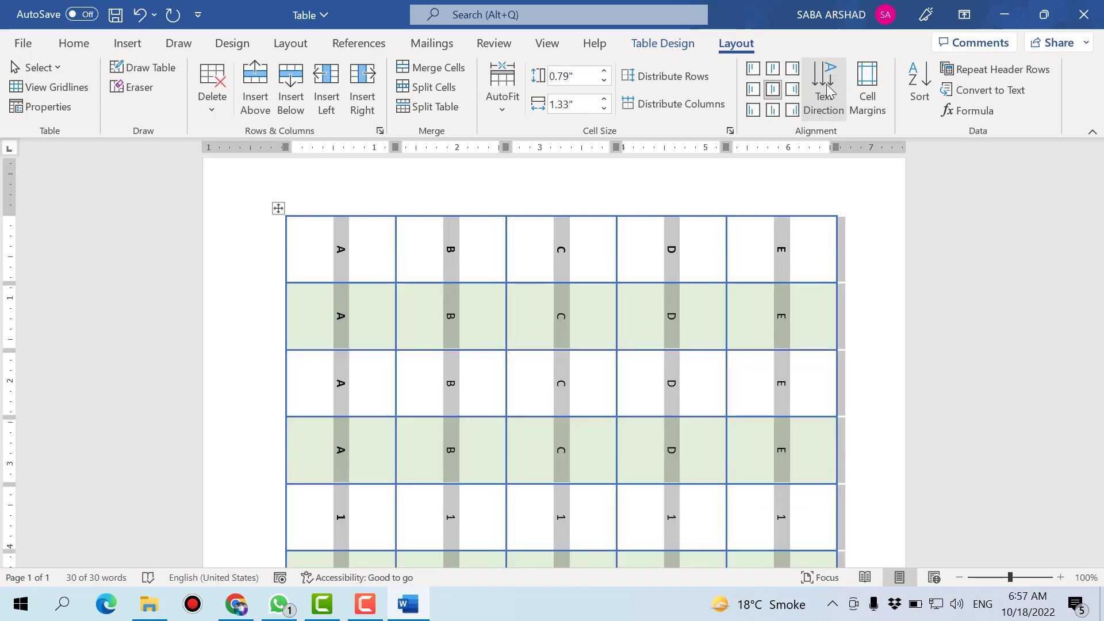
{"action": "left_click", "coordinate": [826, 86]}
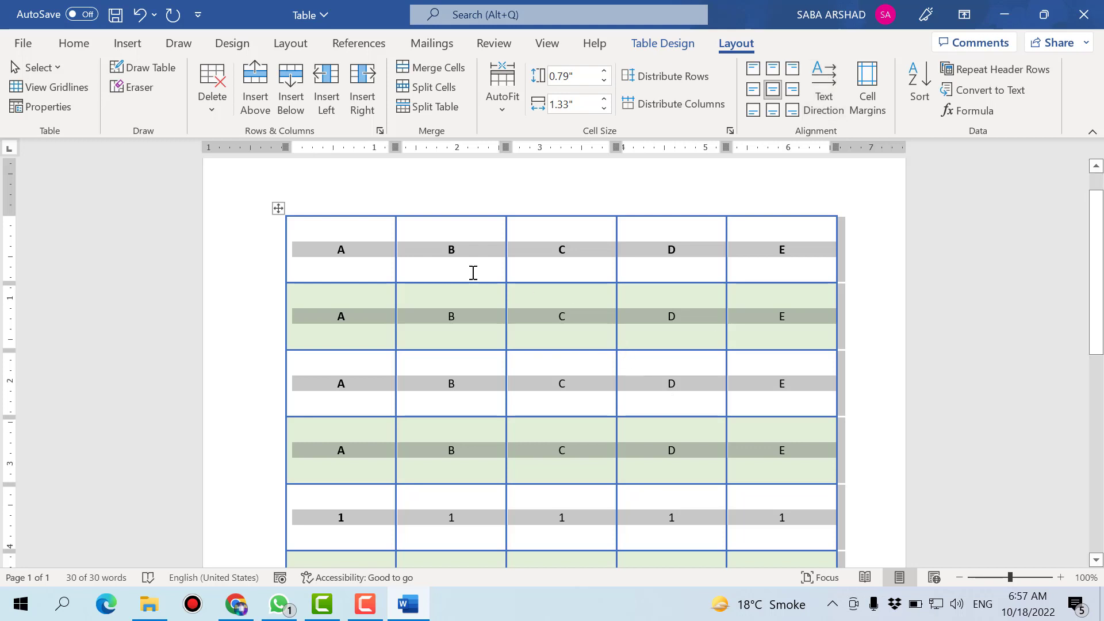
{"action": "left_click", "coordinate": [450, 253]}
{"action": "scroll", "coordinate": [374, 302], "scroll_direction": "down", "scroll_amount": 3}
{"action": "scroll", "coordinate": [400, 325], "scroll_direction": "up", "scroll_amount": 2}
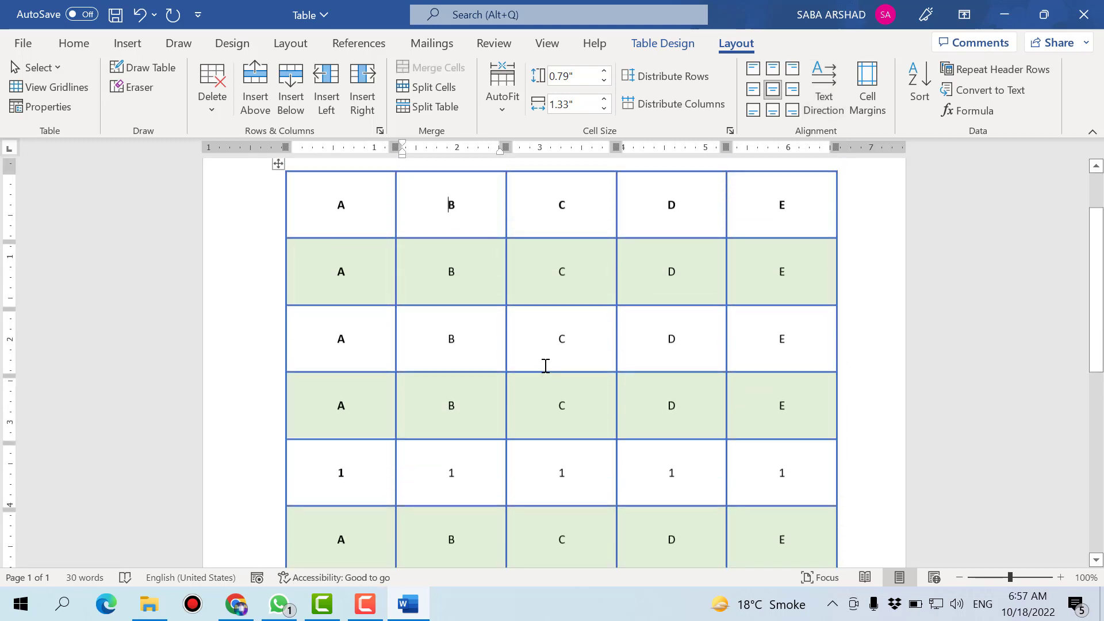
{"action": "scroll", "coordinate": [639, 371], "scroll_direction": "up", "scroll_amount": 1}
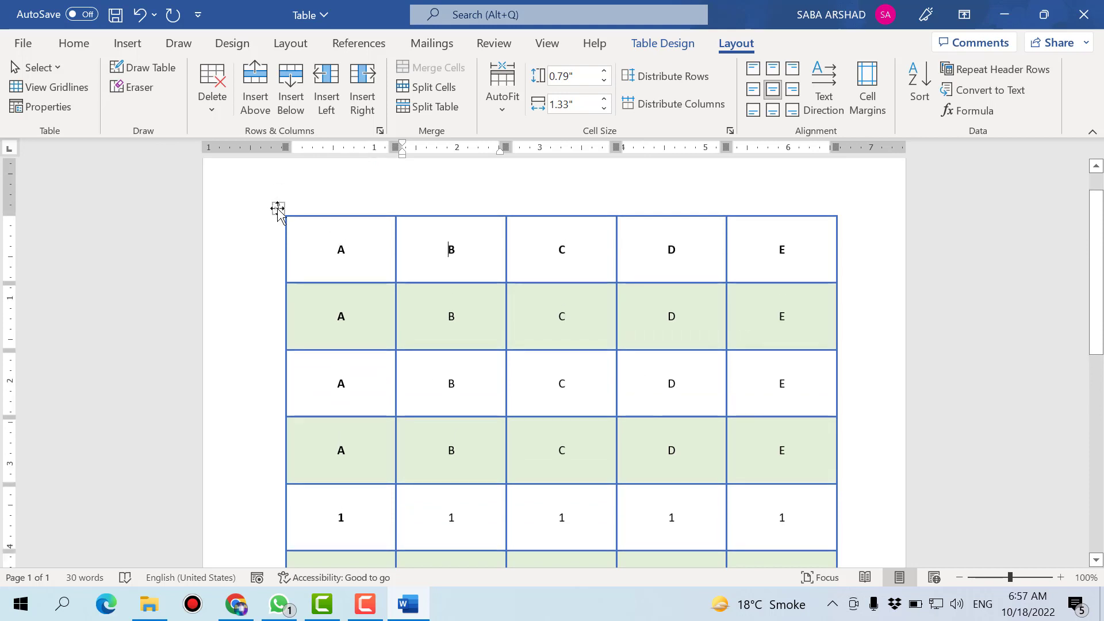
{"action": "left_click", "coordinate": [278, 208]}
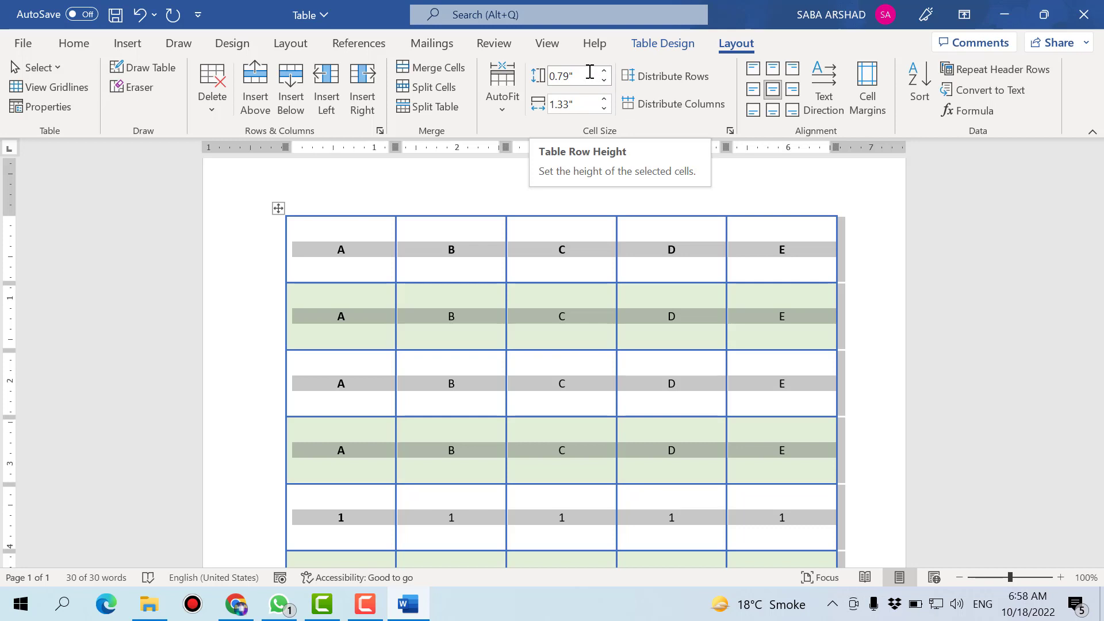
- Set the table's cell height and width to 0.8 inches in Cell Size
{"action": "left_click", "coordinate": [579, 81]}
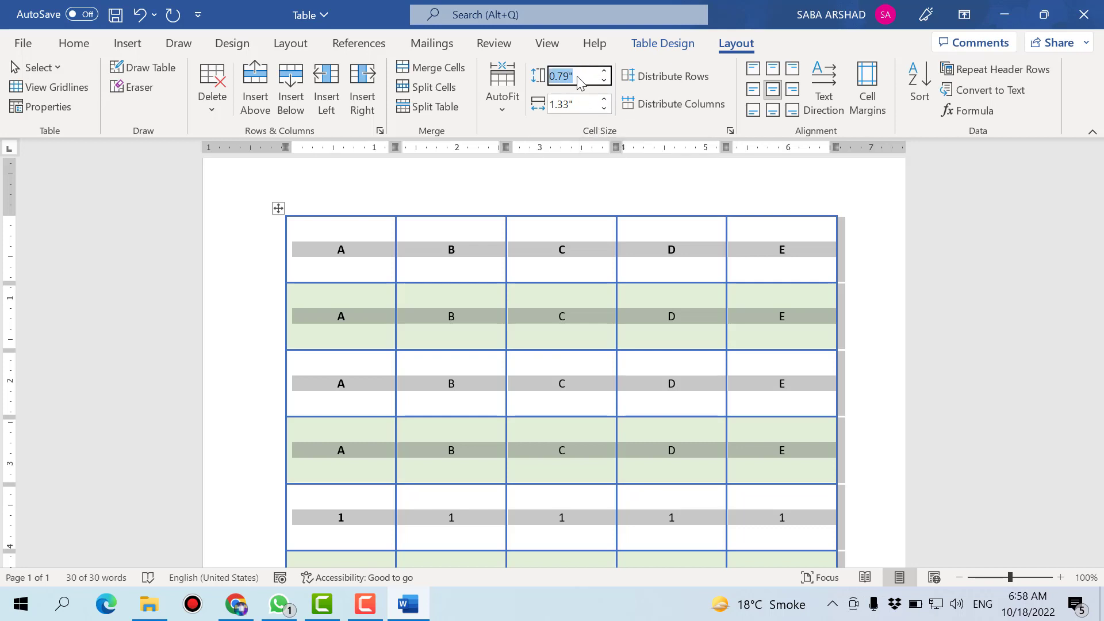
{"action": "key", "text": "BackSpace"}
{"action": "key", "text": "Return"}
{"action": "left_click", "coordinate": [575, 104]}
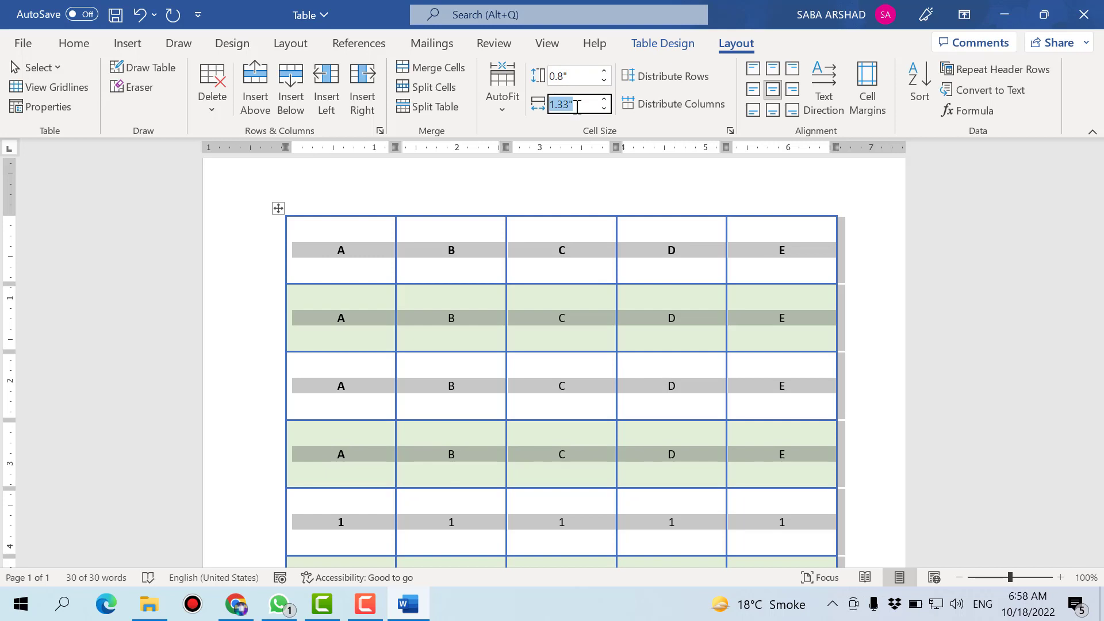
{"action": "key", "text": "BackSpace"}
{"action": "type", "text": "0.8"}
{"action": "key", "text": "Return"}
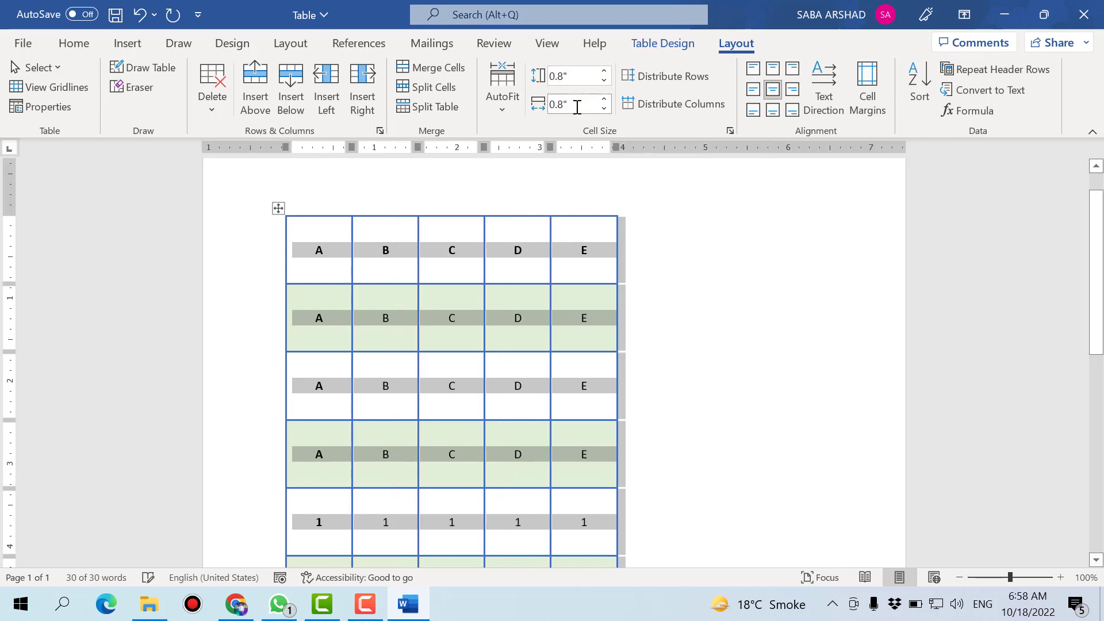
- Drag the table's resize handle so cells become about 1.38" wide and 0.63" tall
{"action": "scroll", "coordinate": [536, 355], "scroll_direction": "down", "scroll_amount": 3}
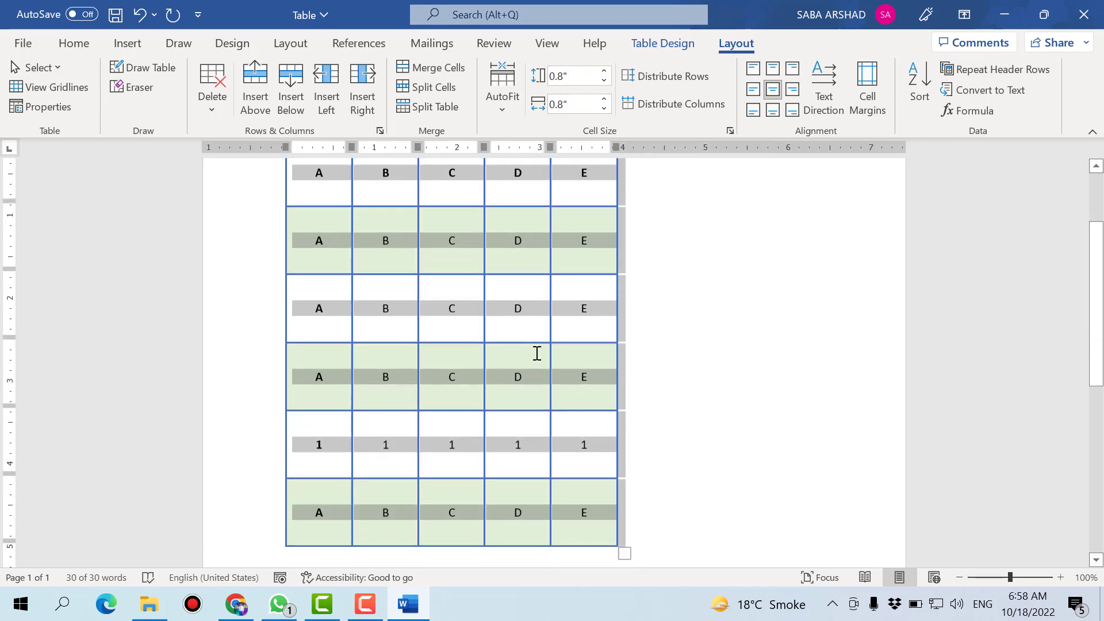
{"action": "scroll", "coordinate": [536, 368], "scroll_direction": "up", "scroll_amount": 2}
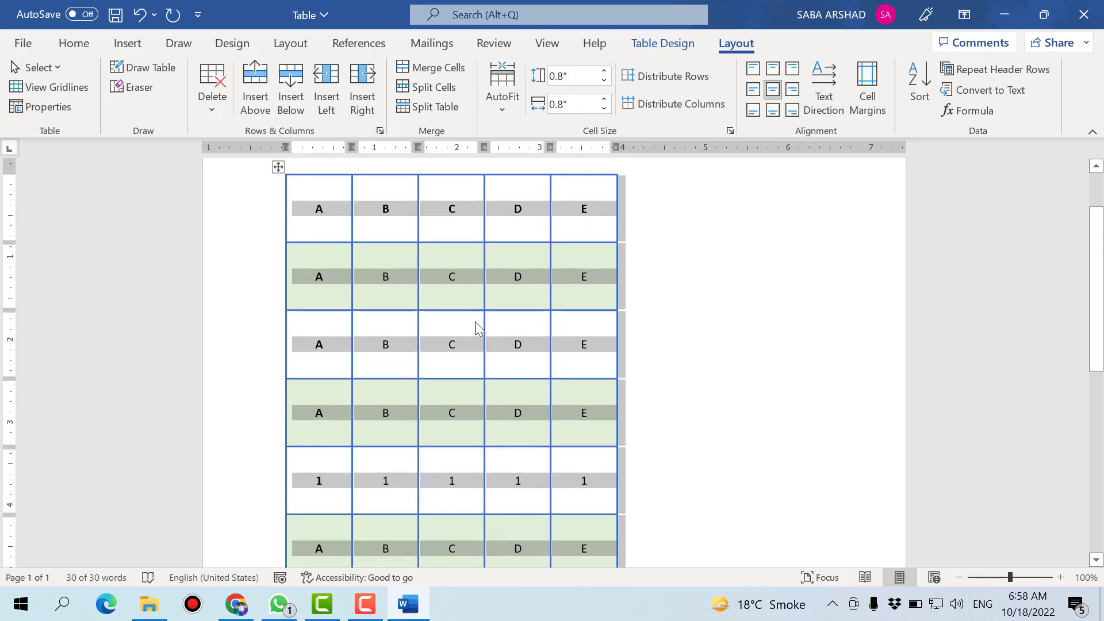
{"action": "left_click", "coordinate": [463, 300]}
{"action": "scroll", "coordinate": [468, 313], "scroll_direction": "down", "scroll_amount": 3}
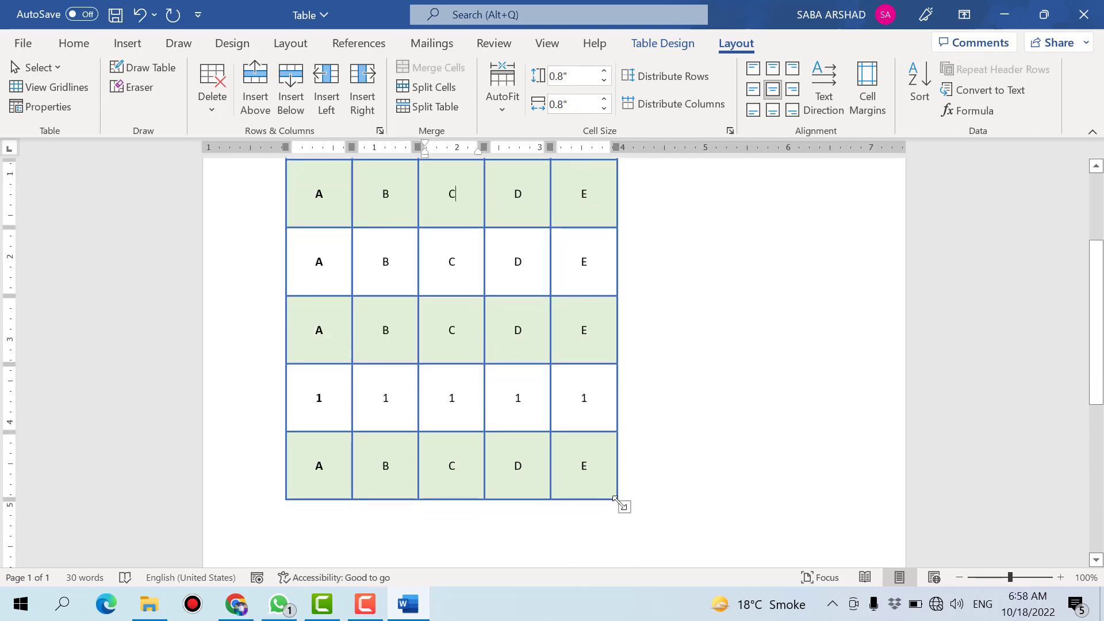
{"action": "left_click_drag", "start_coordinate": [657, 495], "coordinate": [867, 412]}
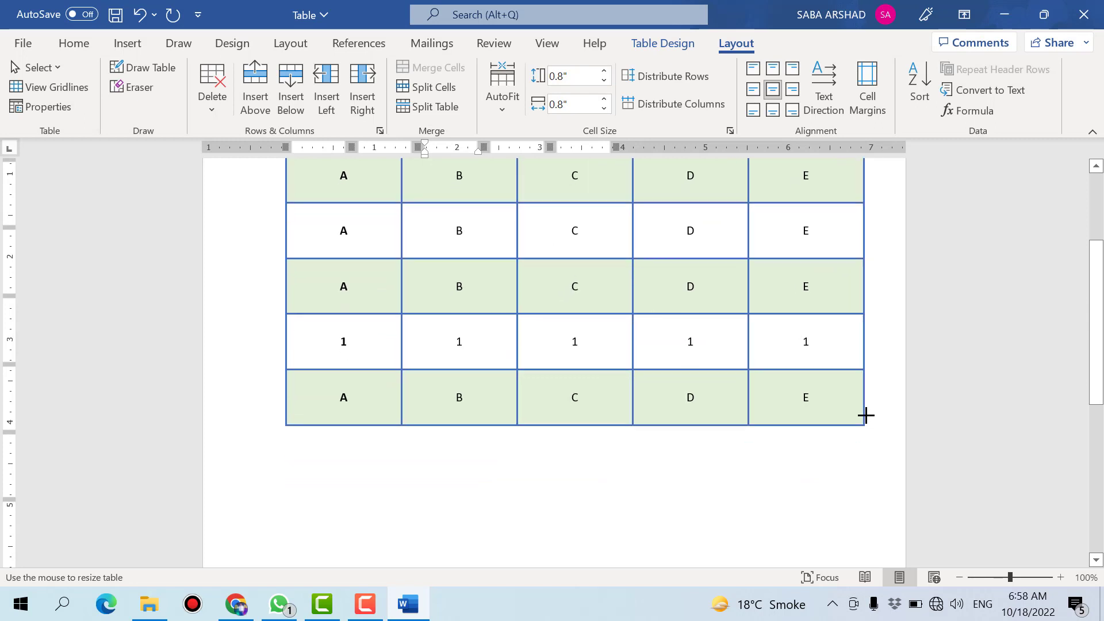
{"action": "left_click_drag", "start_coordinate": [865, 412], "coordinate": [858, 412]}
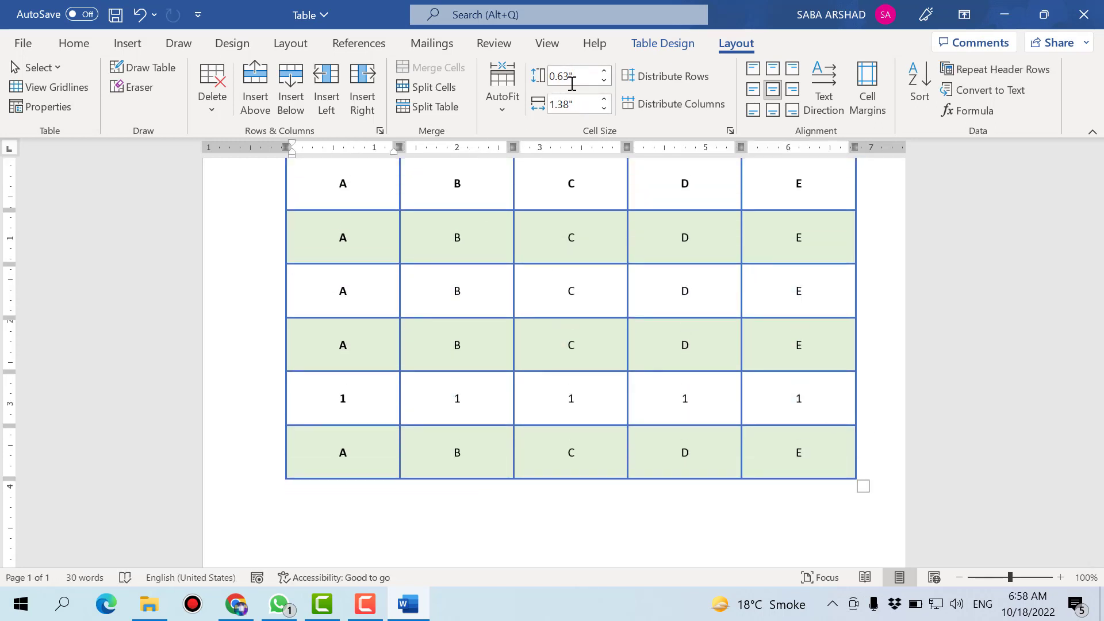
{"action": "scroll", "coordinate": [549, 188], "scroll_direction": "up", "scroll_amount": 3}
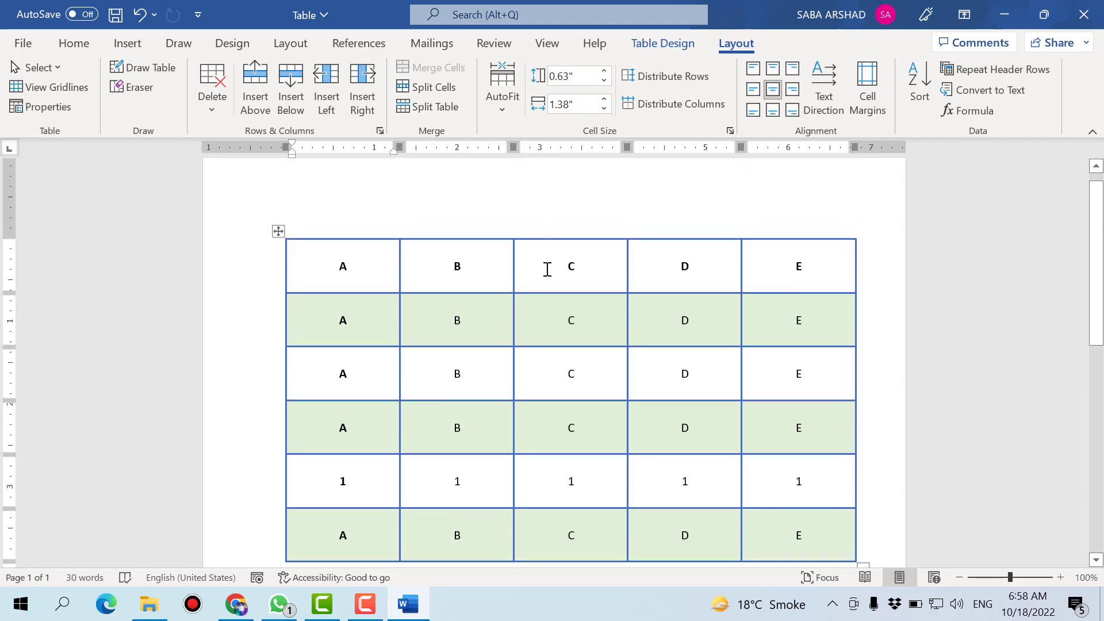
- Apply AutoFit Contents to the table
{"action": "left_click", "coordinate": [502, 100]}
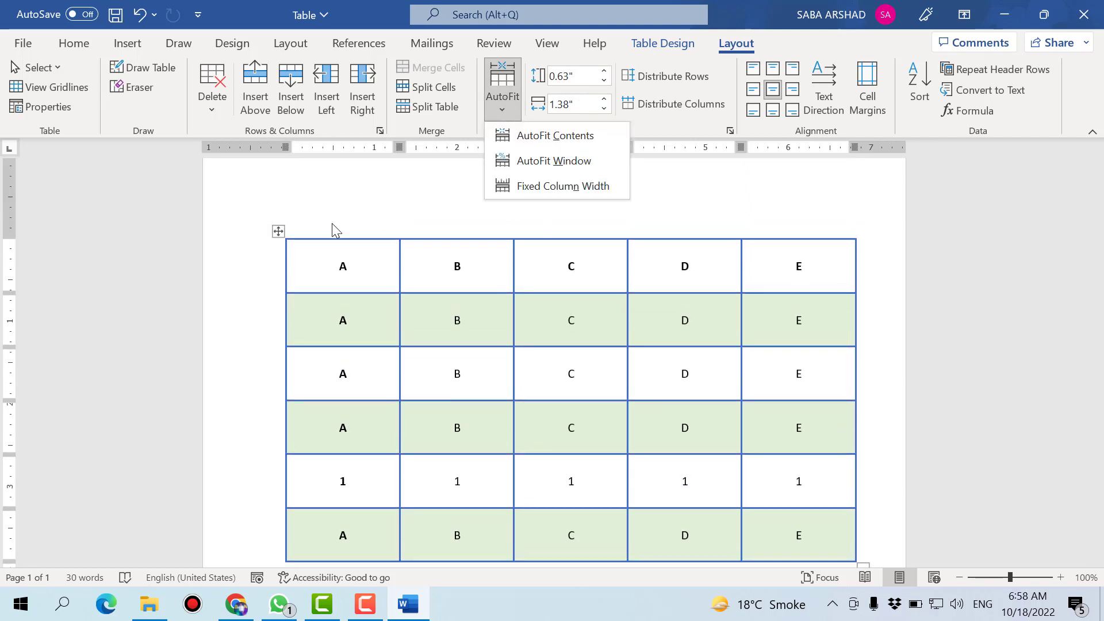
{"action": "left_click", "coordinate": [493, 112]}
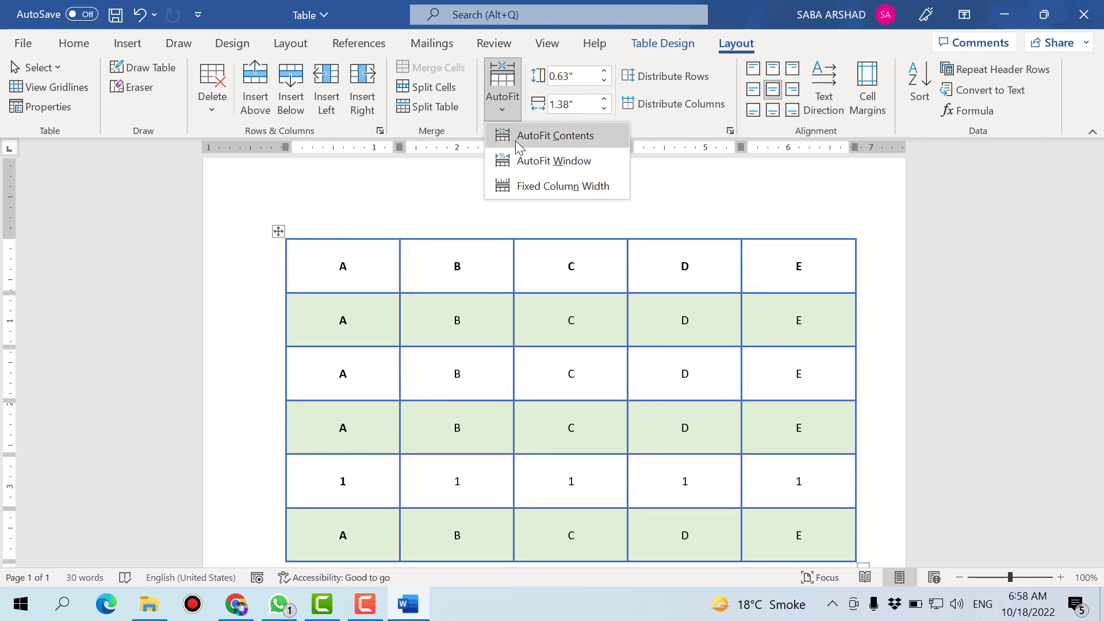
{"action": "left_click", "coordinate": [516, 138]}
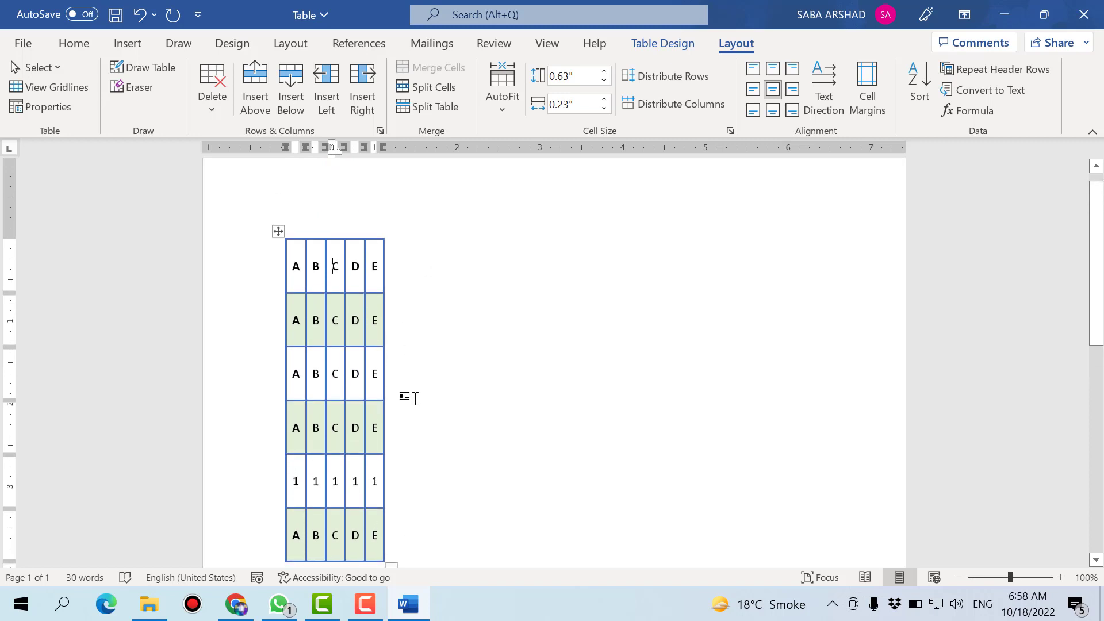
- Widen the table to nearly page width and shift it slightly lower on the page
{"action": "scroll", "coordinate": [415, 398], "scroll_direction": "down", "scroll_amount": 3}
{"action": "mouse_move", "coordinate": [391, 445]}
{"action": "left_mouse_down"}
{"action": "mouse_move", "coordinate": [509, 419]}
{"action": "mouse_move", "coordinate": [838, 392]}
{"action": "left_mouse_up"}
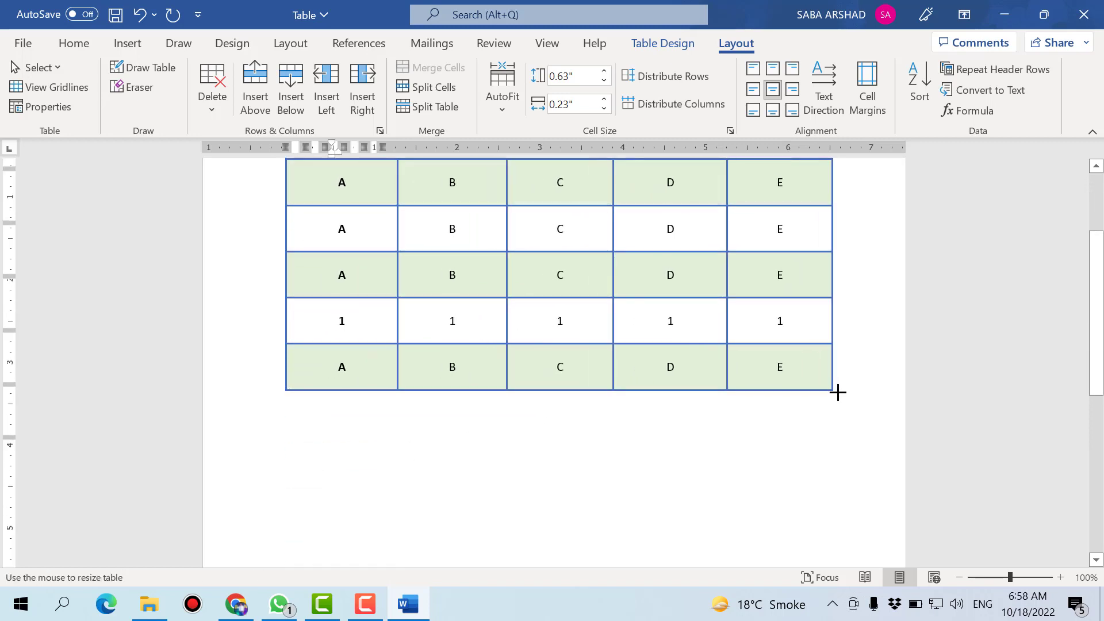
{"action": "scroll", "coordinate": [632, 391], "scroll_direction": "up", "scroll_amount": 3}
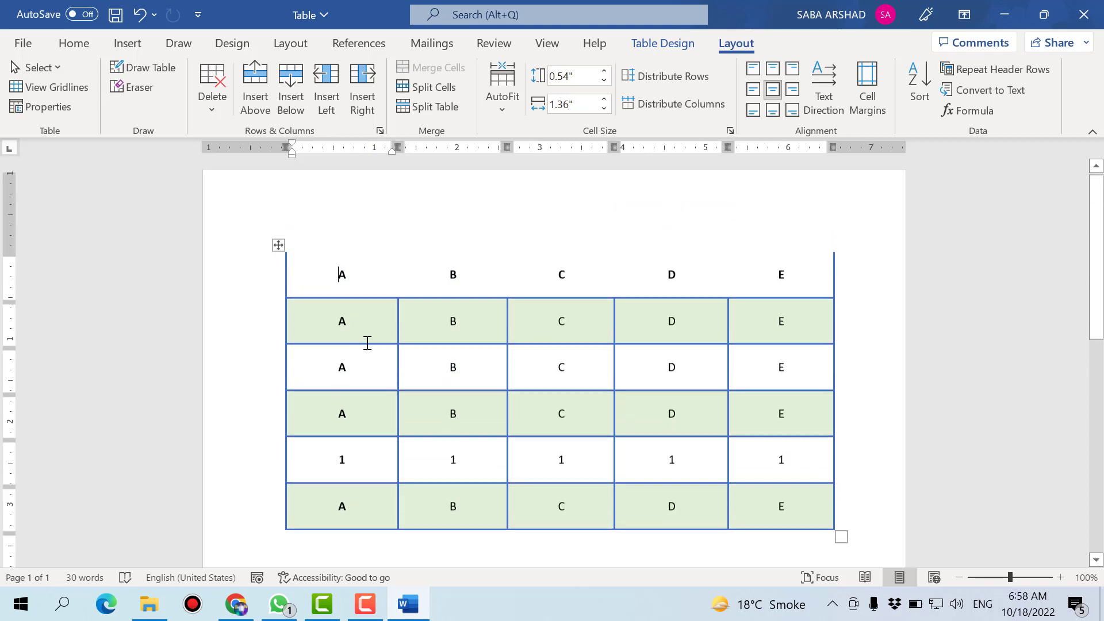
{"action": "left_click", "coordinate": [450, 275]}
{"action": "mouse_move", "coordinate": [277, 249]}
{"action": "left_mouse_down"}
{"action": "mouse_move", "coordinate": [278, 296]}
{"action": "mouse_move", "coordinate": [264, 293]}
{"action": "mouse_move", "coordinate": [282, 292]}
{"action": "left_mouse_up"}
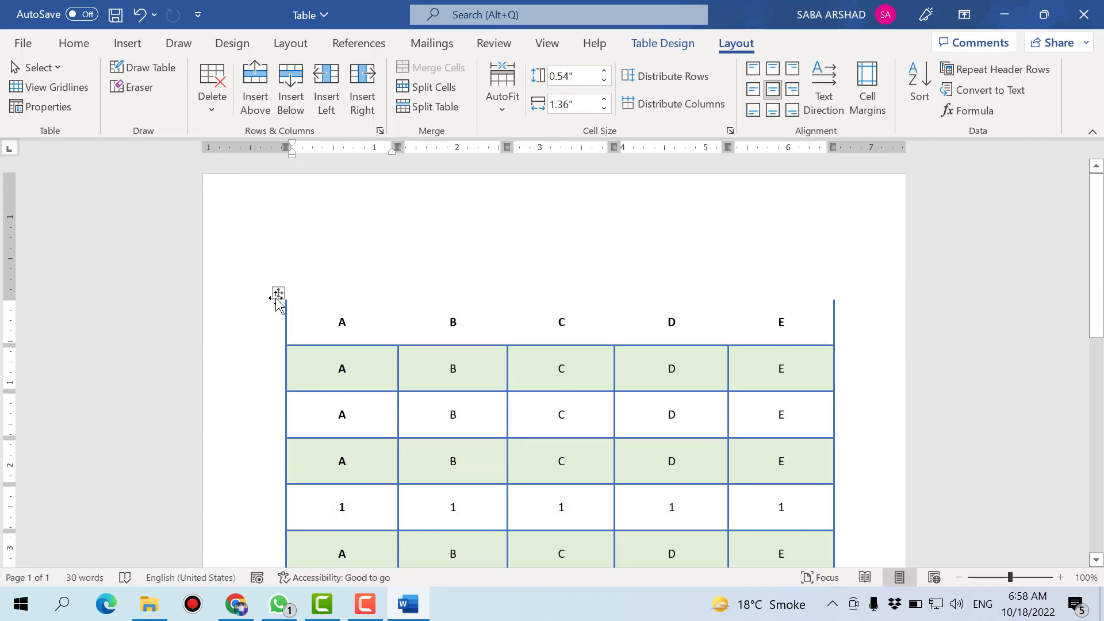
- Give every table cell, including the header row, All Borders and save the document
{"action": "left_click", "coordinate": [282, 291]}
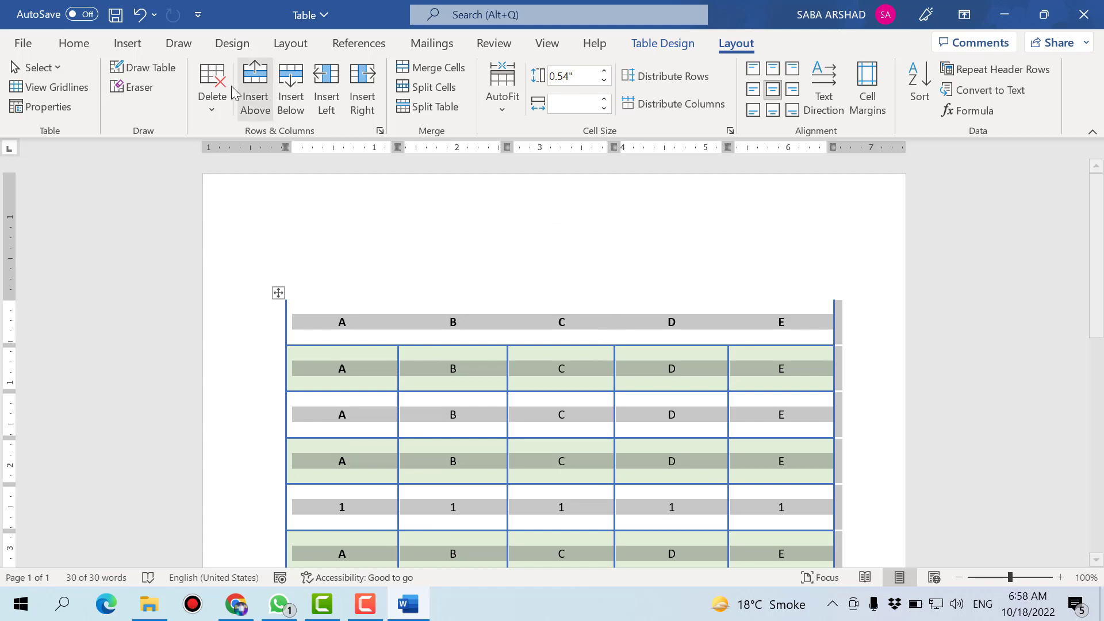
{"action": "left_click", "coordinate": [667, 46]}
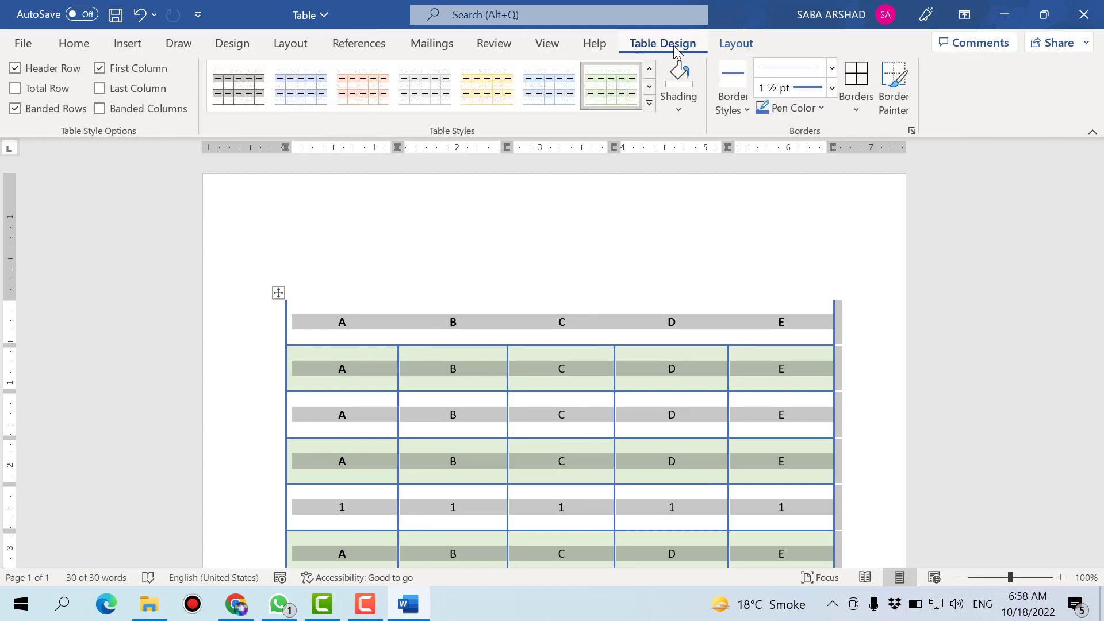
{"action": "left_click", "coordinate": [855, 108]}
{"action": "left_click", "coordinate": [867, 259]}
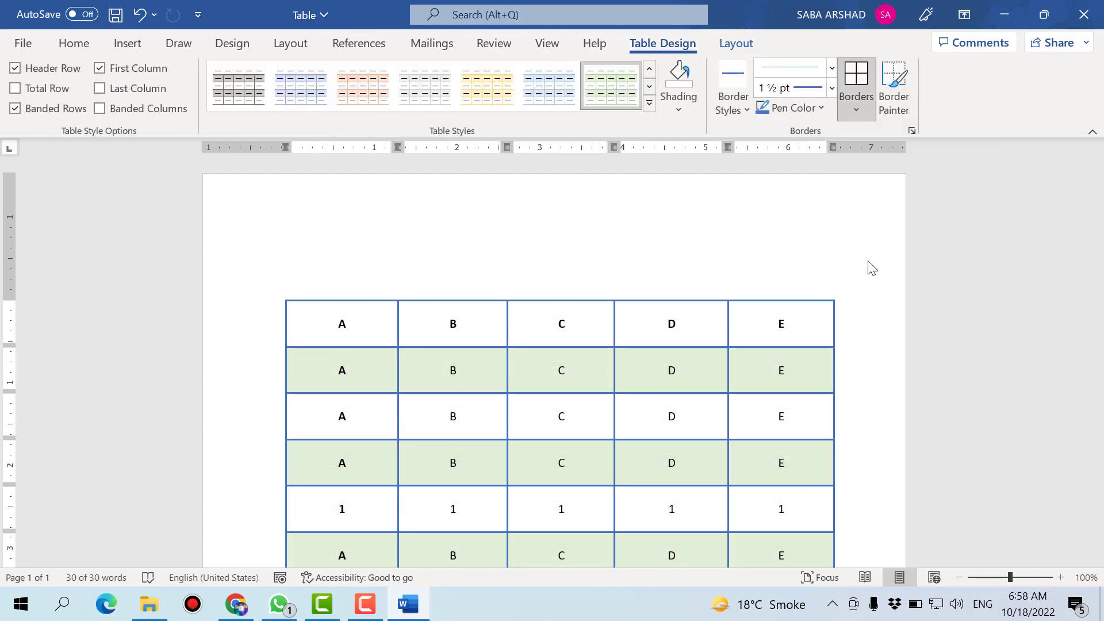
{"action": "left_click", "coordinate": [688, 336]}
{"action": "scroll", "coordinate": [688, 338], "scroll_direction": "down", "scroll_amount": 1}
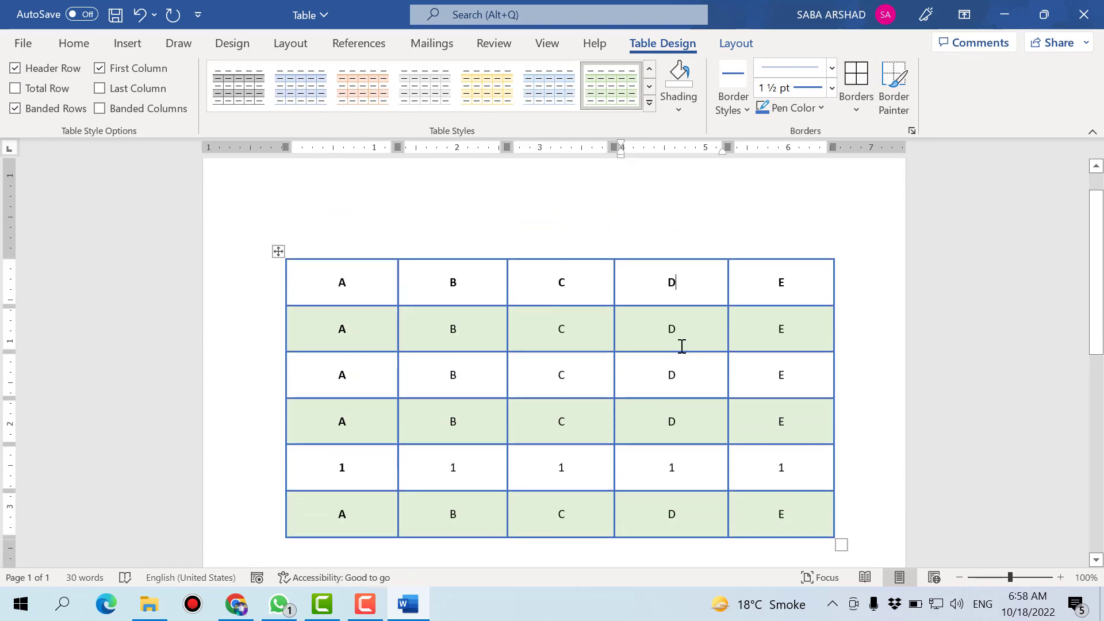
{"action": "key", "text": "ctrl+s"}
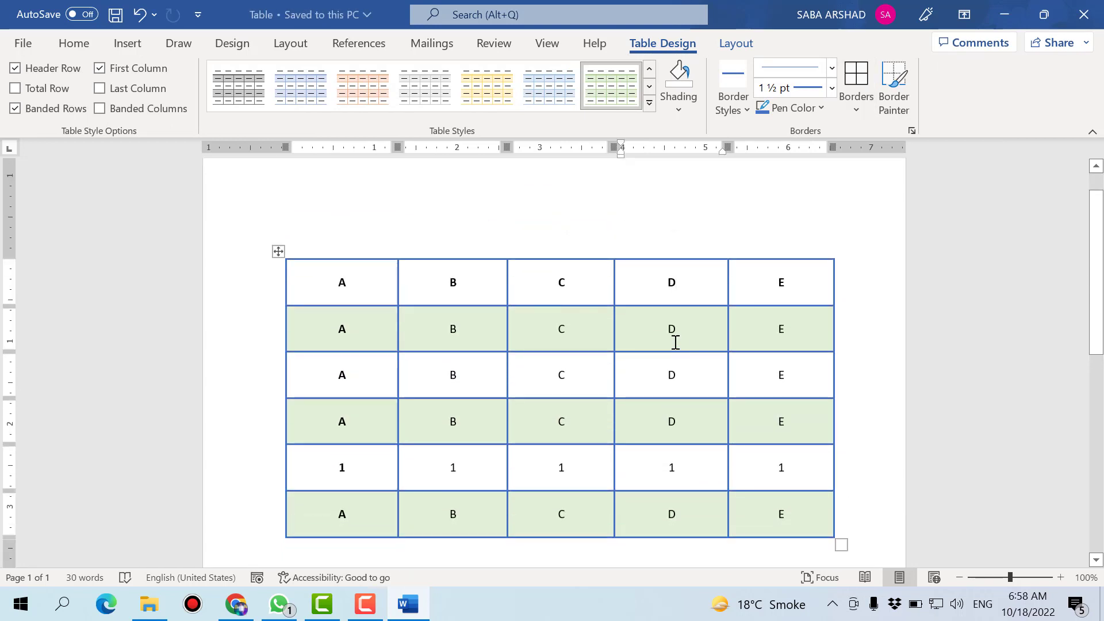
{"action": "left_click", "coordinate": [758, 45]}
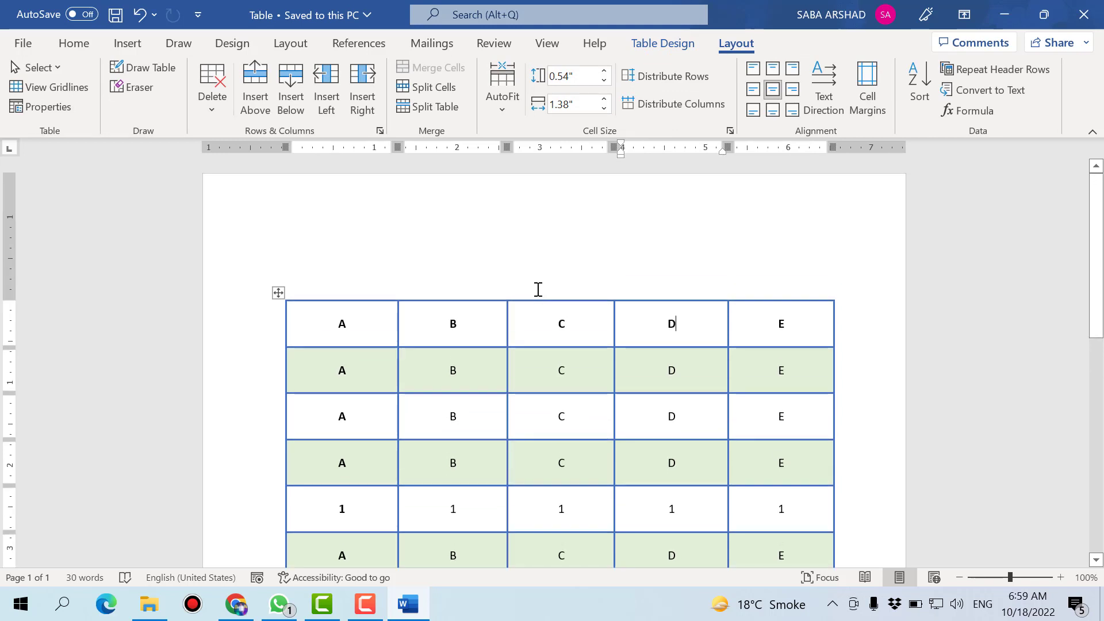
- Delete the header labels A, B, C, D and E from the top row
{"action": "left_click", "coordinate": [460, 296]}
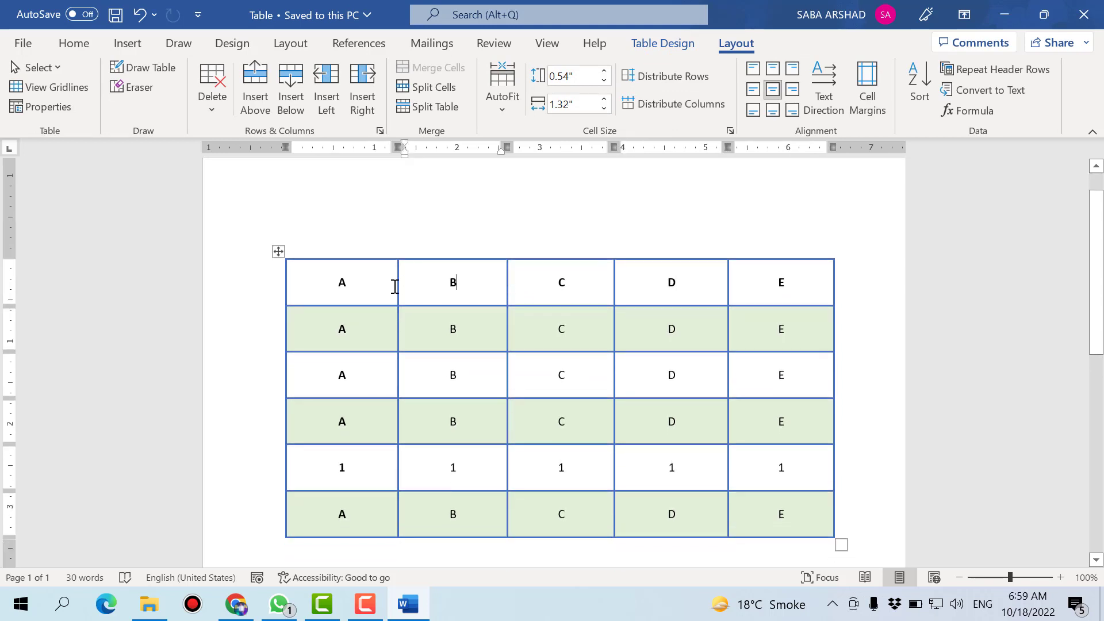
{"action": "left_click_drag", "start_coordinate": [368, 283], "coordinate": [426, 284]}
{"action": "key", "text": "Delete"}
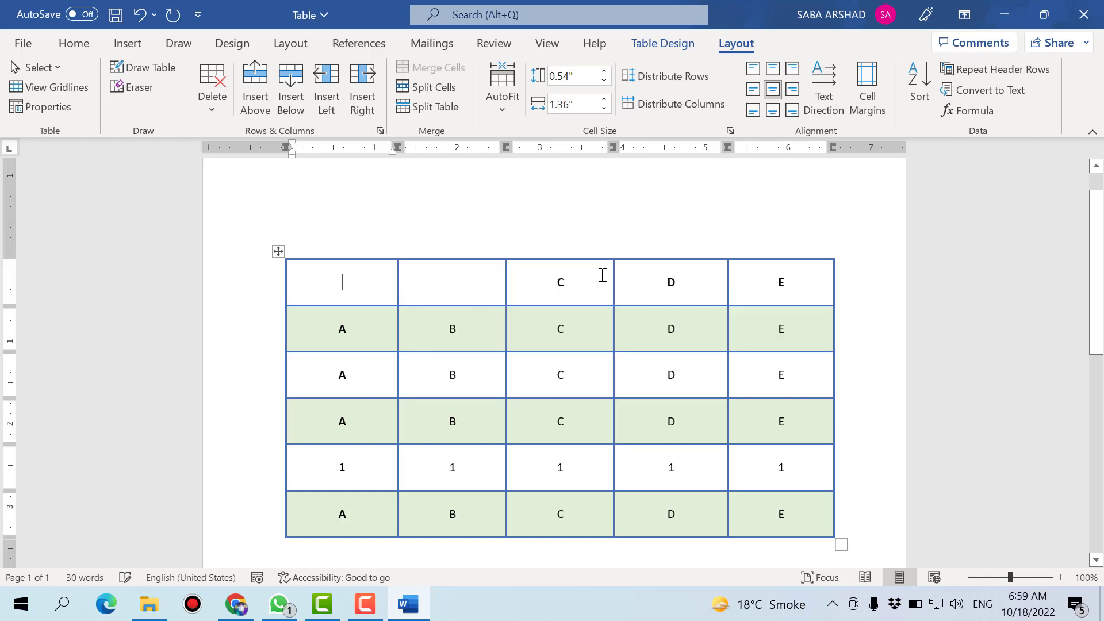
{"action": "left_click_drag", "start_coordinate": [601, 277], "coordinate": [721, 289]}
{"action": "key", "text": "Delete"}
{"action": "left_click", "coordinate": [783, 288]}
{"action": "key", "text": "BackSpace"}
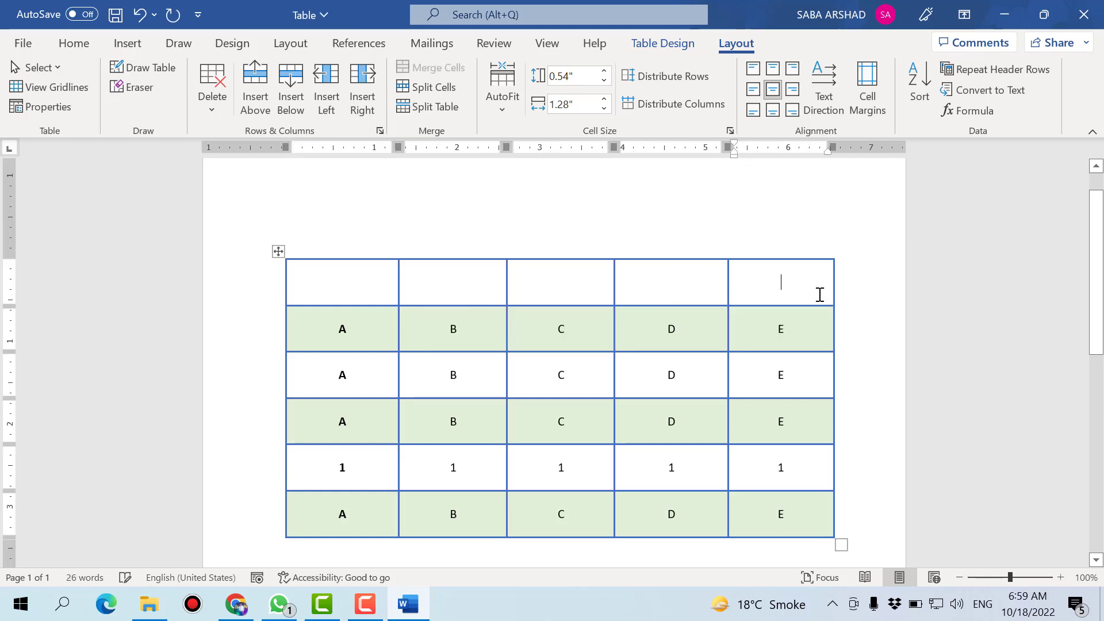
- Insert a column left of column E, fit the table to the page, and widen it
{"action": "right_click", "coordinate": [803, 288]}
{"action": "mouse_move", "coordinate": [847, 389]}
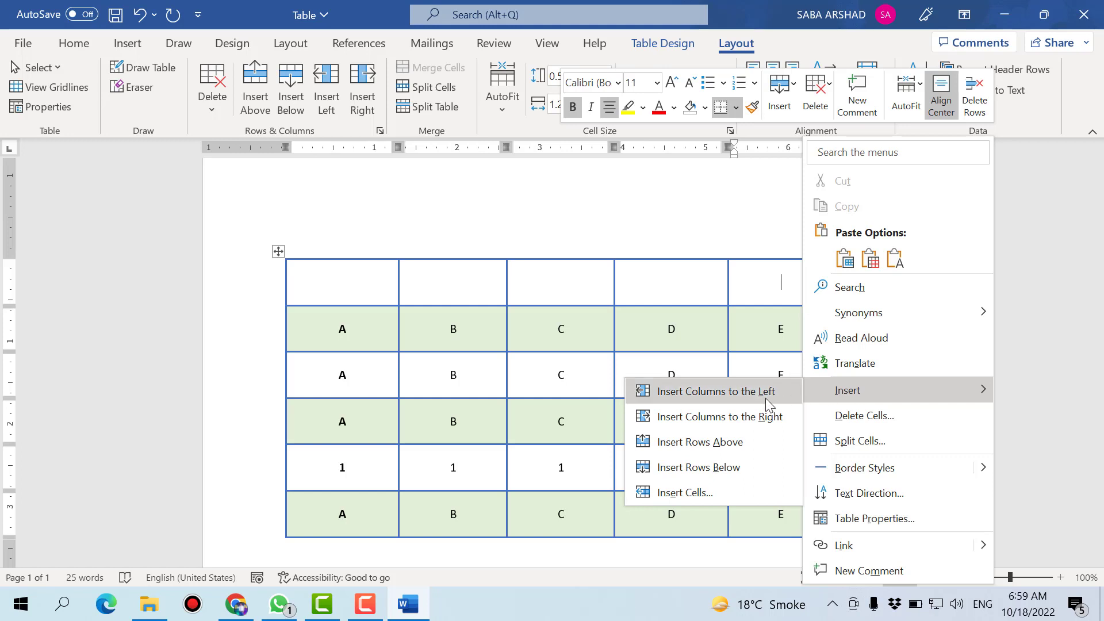
{"action": "left_click", "coordinate": [766, 399]}
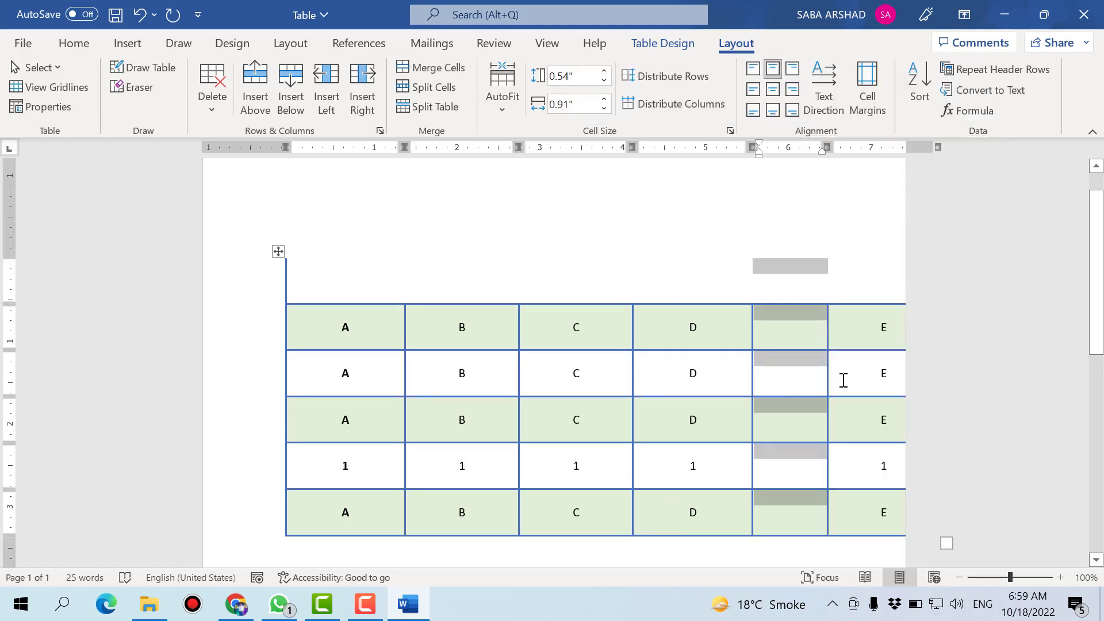
{"action": "scroll", "coordinate": [853, 439], "scroll_direction": "down", "scroll_amount": 3}
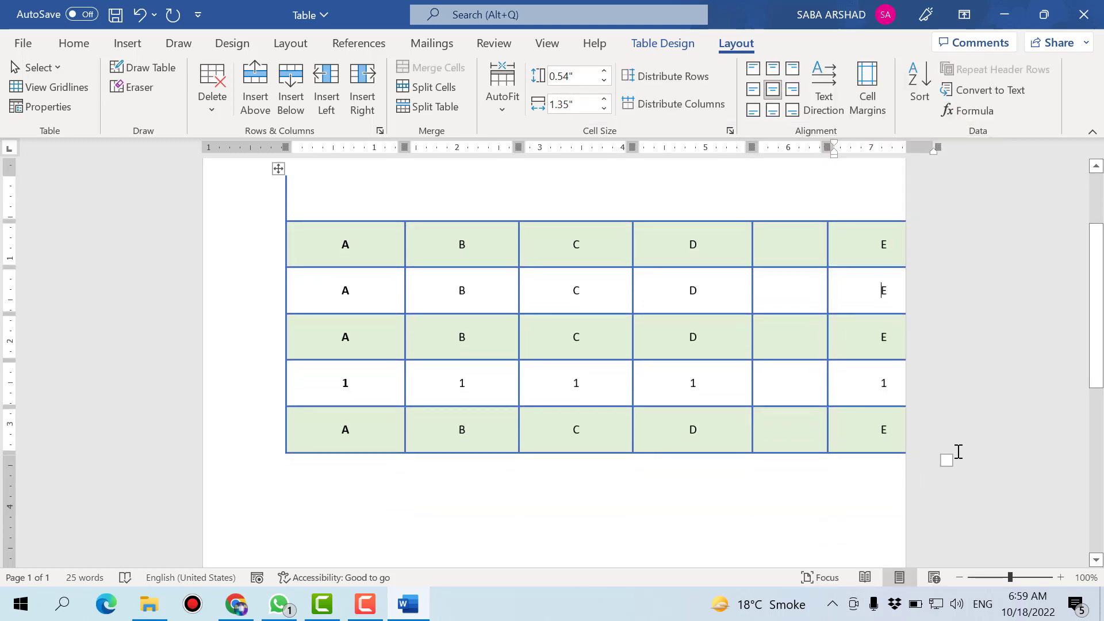
{"action": "left_click_drag", "start_coordinate": [919, 457], "coordinate": [870, 452]}
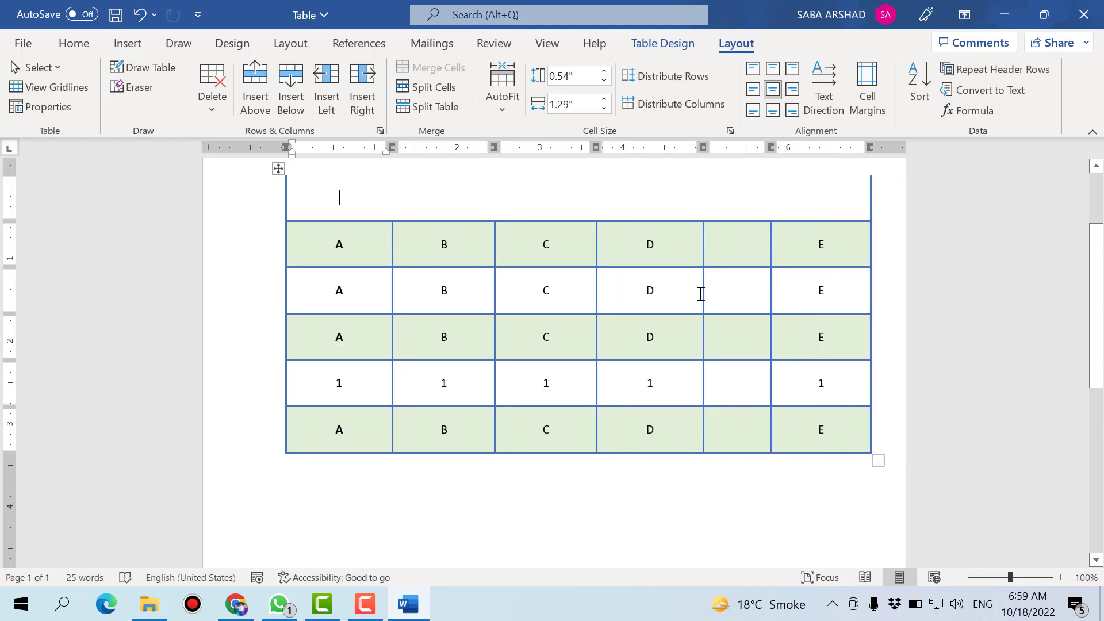
{"action": "left_click_drag", "start_coordinate": [703, 294], "coordinate": [683, 295]}
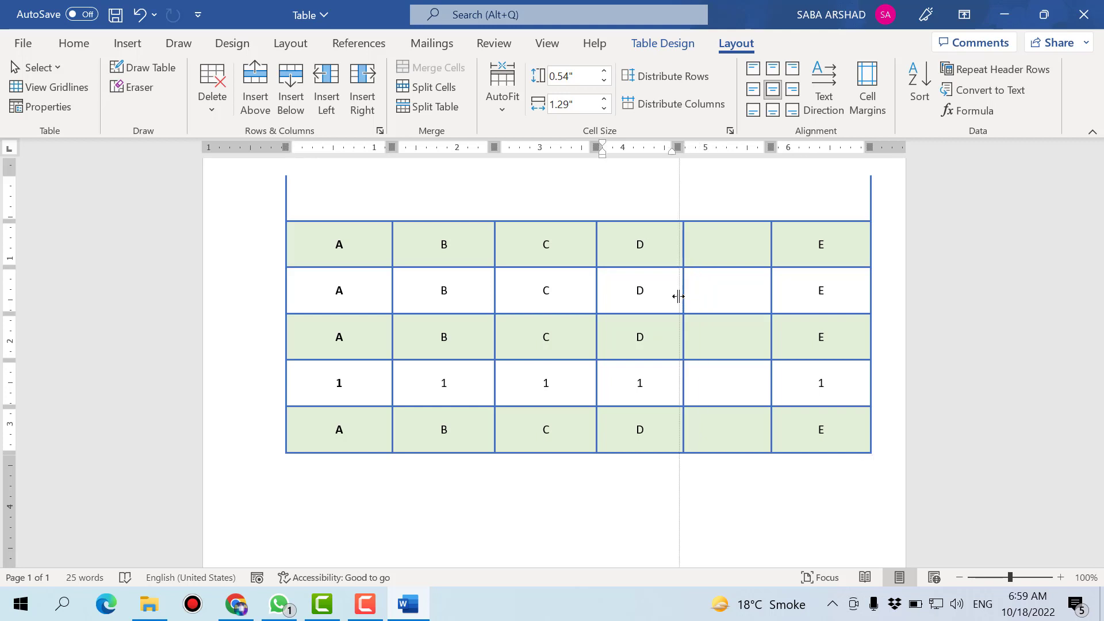
- Place the caret in the empty column's cell and save the document
{"action": "left_click", "coordinate": [737, 297]}
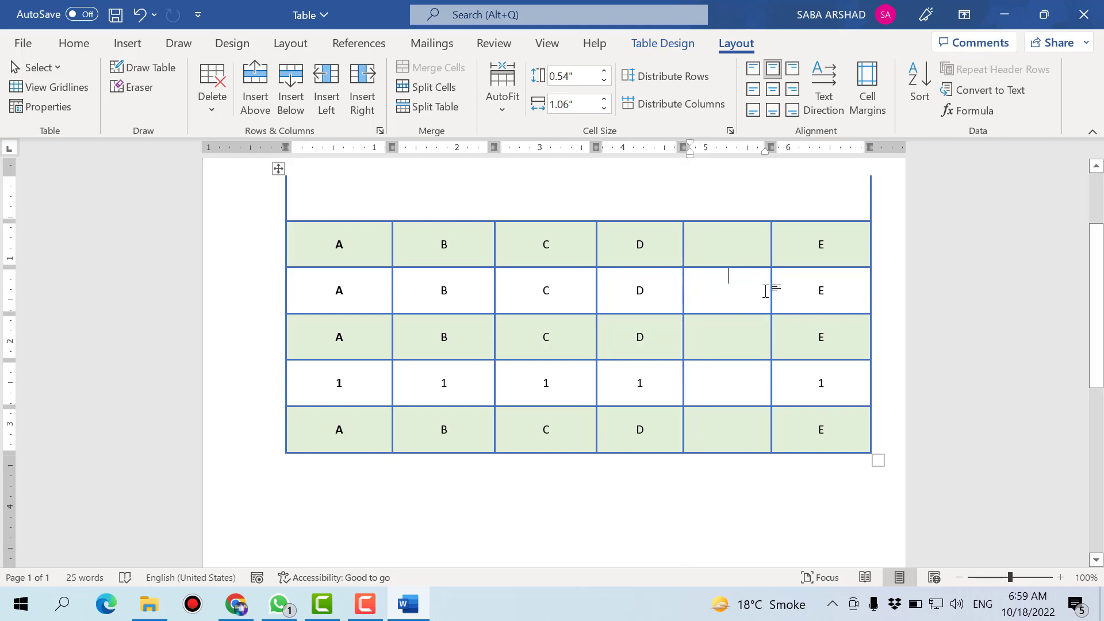
{"action": "left_click", "coordinate": [770, 292]}
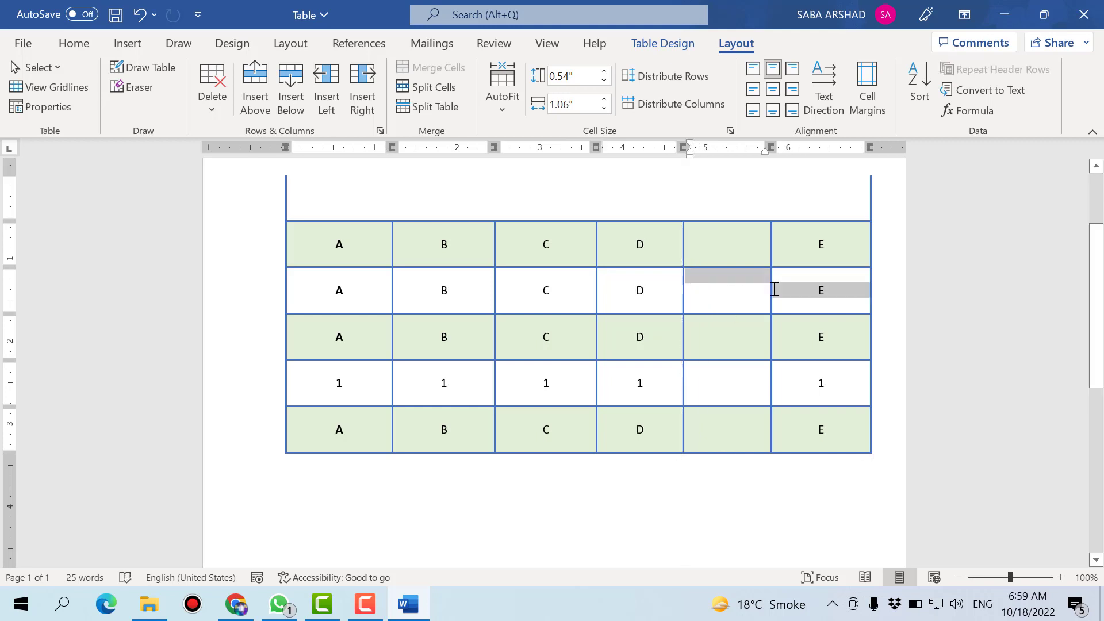
{"action": "left_click", "coordinate": [741, 296]}
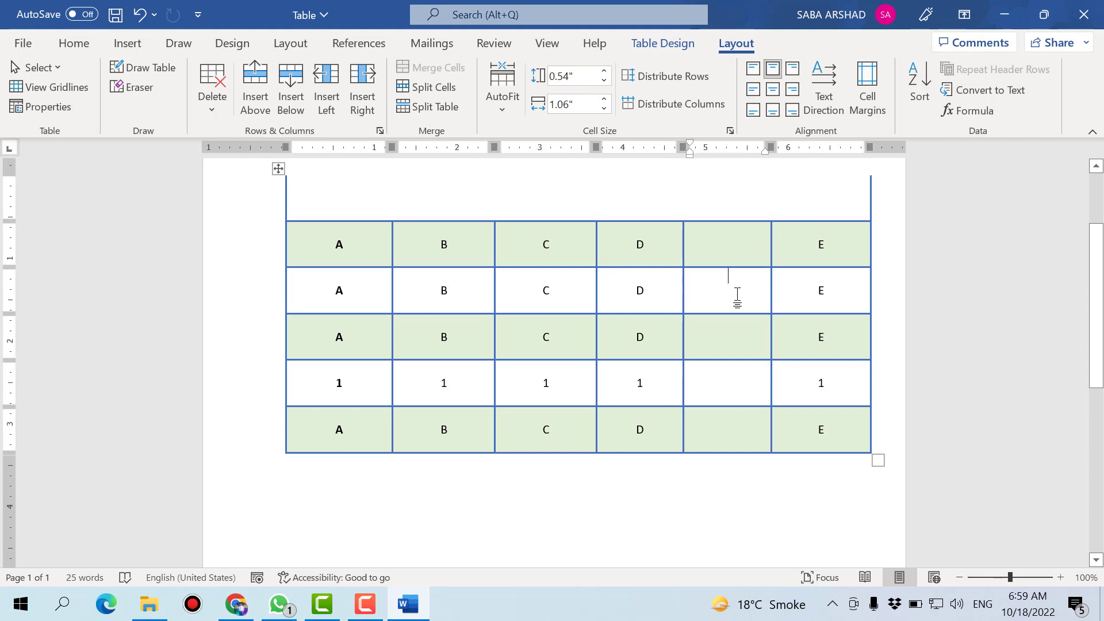
{"action": "key", "text": "ctrl+s"}
{"action": "scroll", "coordinate": [737, 297], "scroll_direction": "up", "scroll_amount": 1}
{"action": "scroll", "coordinate": [575, 299], "scroll_direction": "up", "scroll_amount": 1}
- Undo the top-row merge so it returns to six cells, then select its first two cells
{"action": "left_click", "coordinate": [314, 264]}
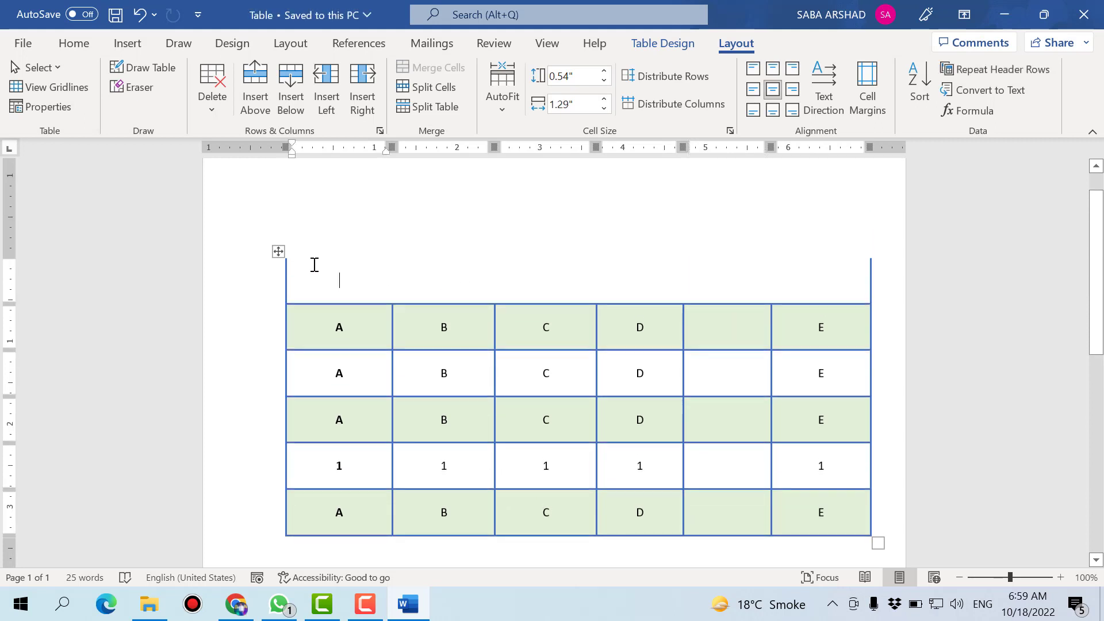
{"action": "left_click", "coordinate": [278, 252]}
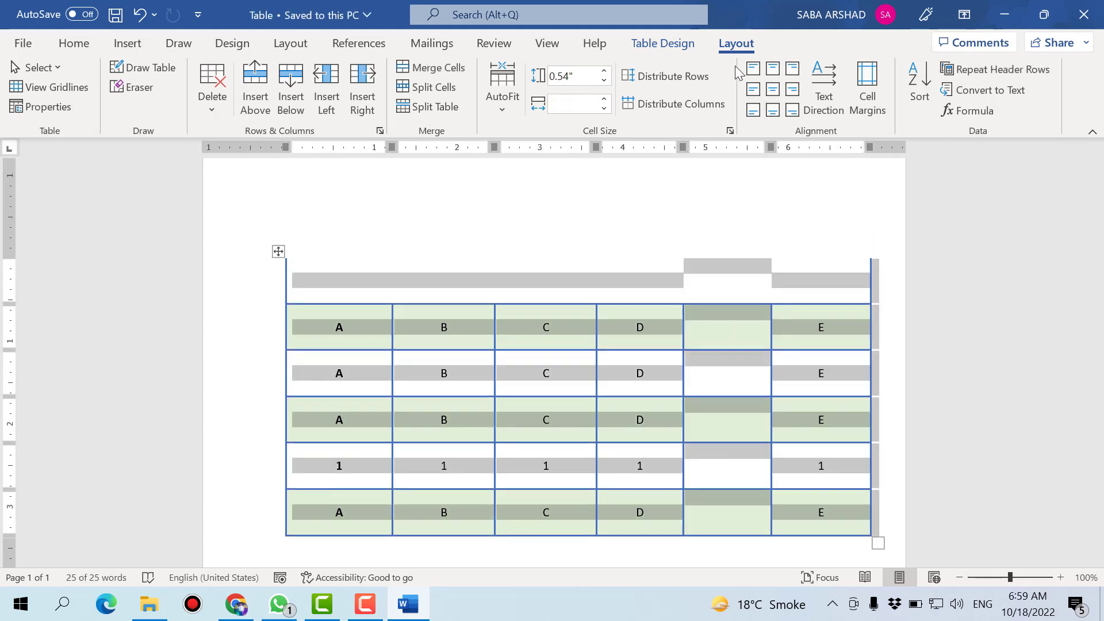
{"action": "left_click", "coordinate": [692, 47]}
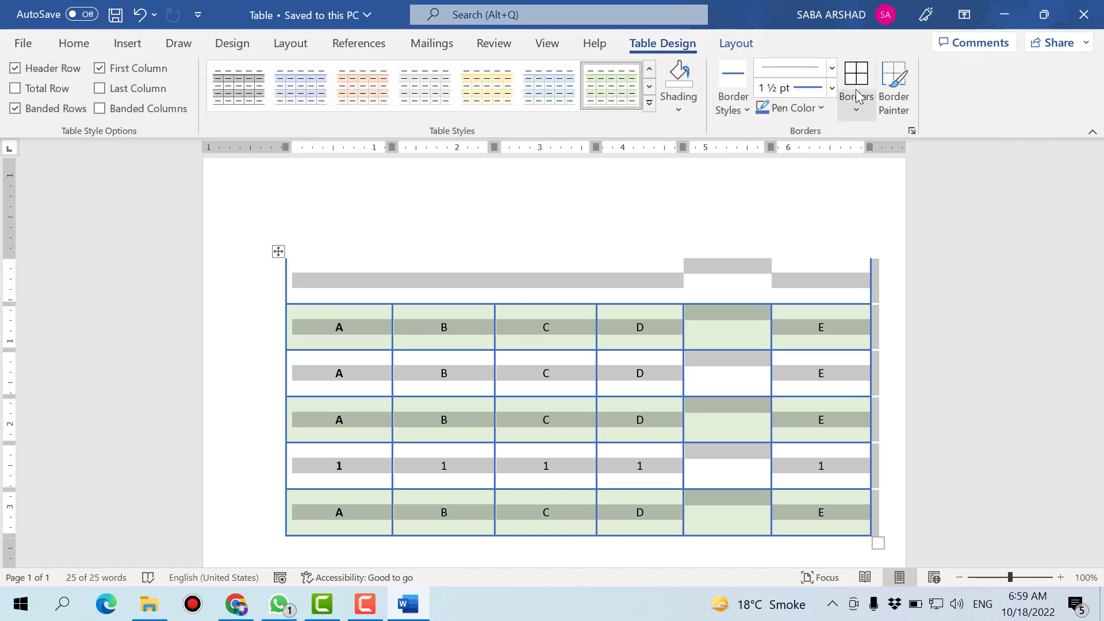
{"action": "key", "text": "ctrl+z"}
{"action": "left_click", "coordinate": [551, 280]}
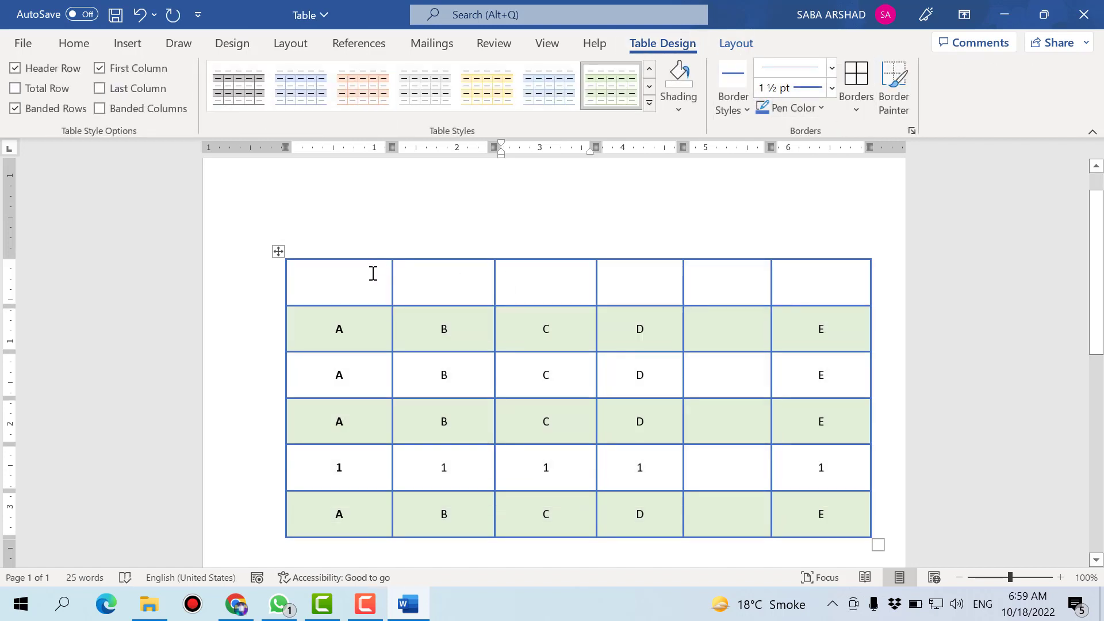
{"action": "left_click_drag", "start_coordinate": [372, 273], "coordinate": [422, 271]}
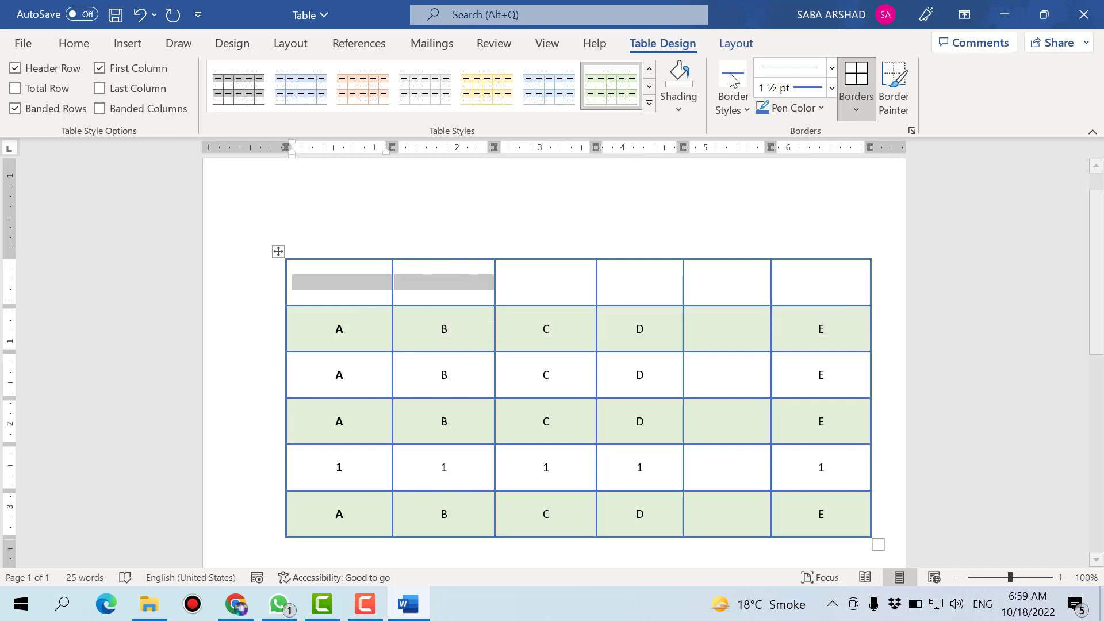
{"action": "left_click", "coordinate": [753, 46]}
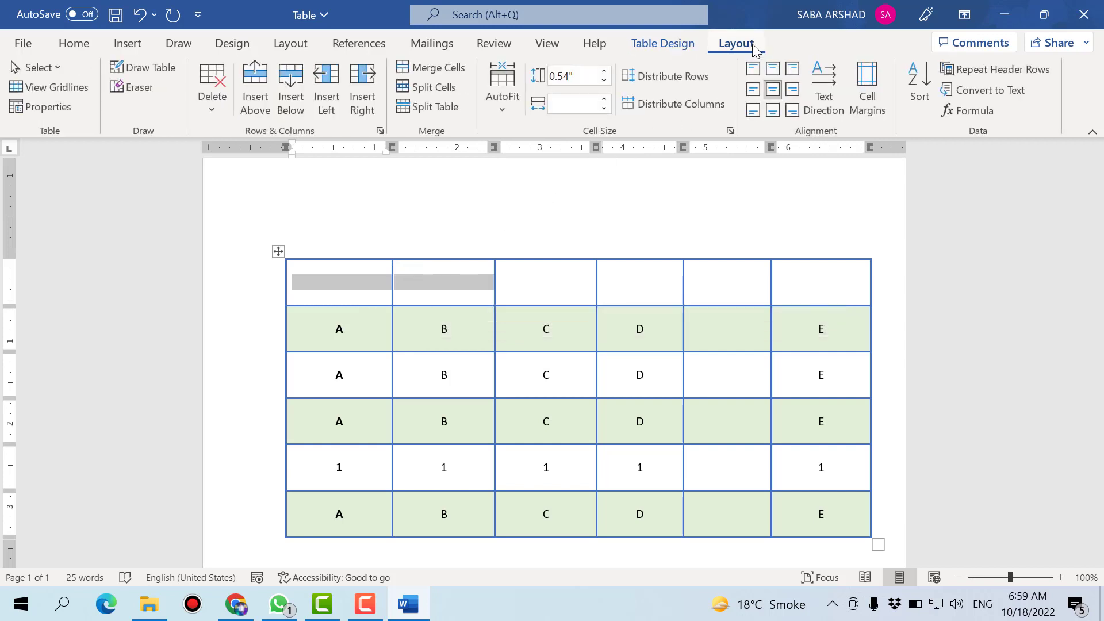
- Merge the selected top-row cells, then merge the last two top-row cells
{"action": "left_click", "coordinate": [423, 70]}
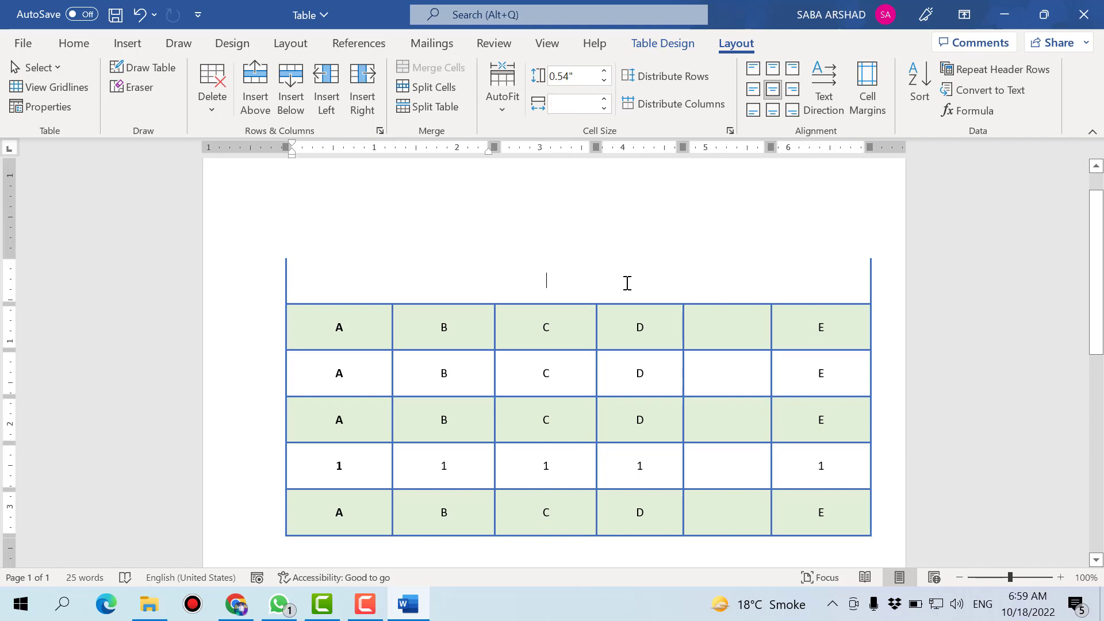
{"action": "key", "text": "ctrl+z"}
{"action": "key", "text": "ctrl+y"}
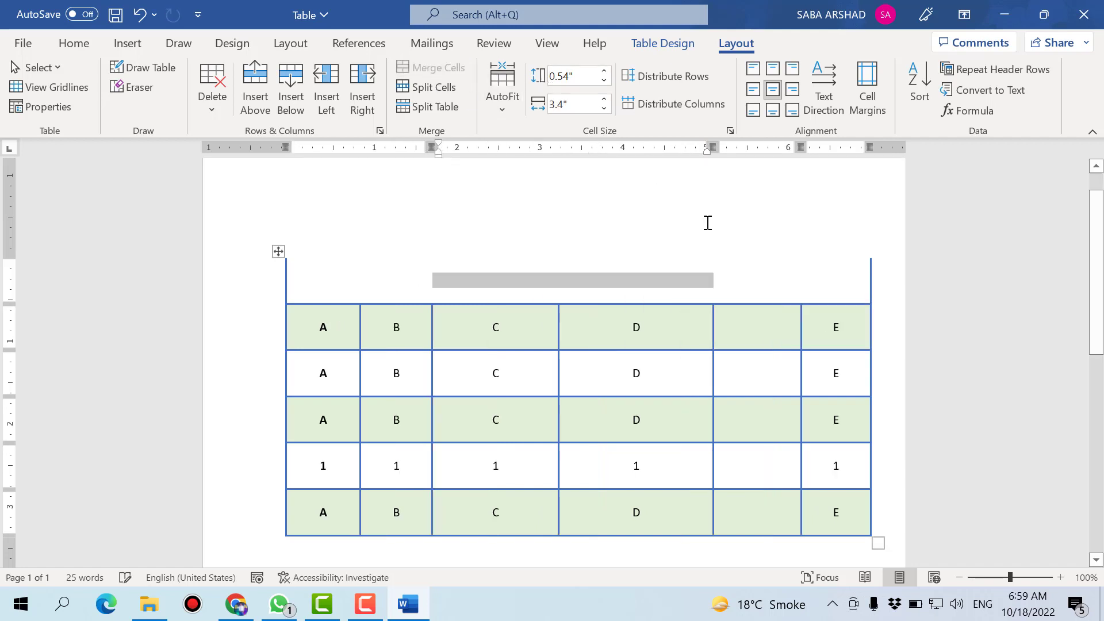
{"action": "key", "text": "ctrl+z"}
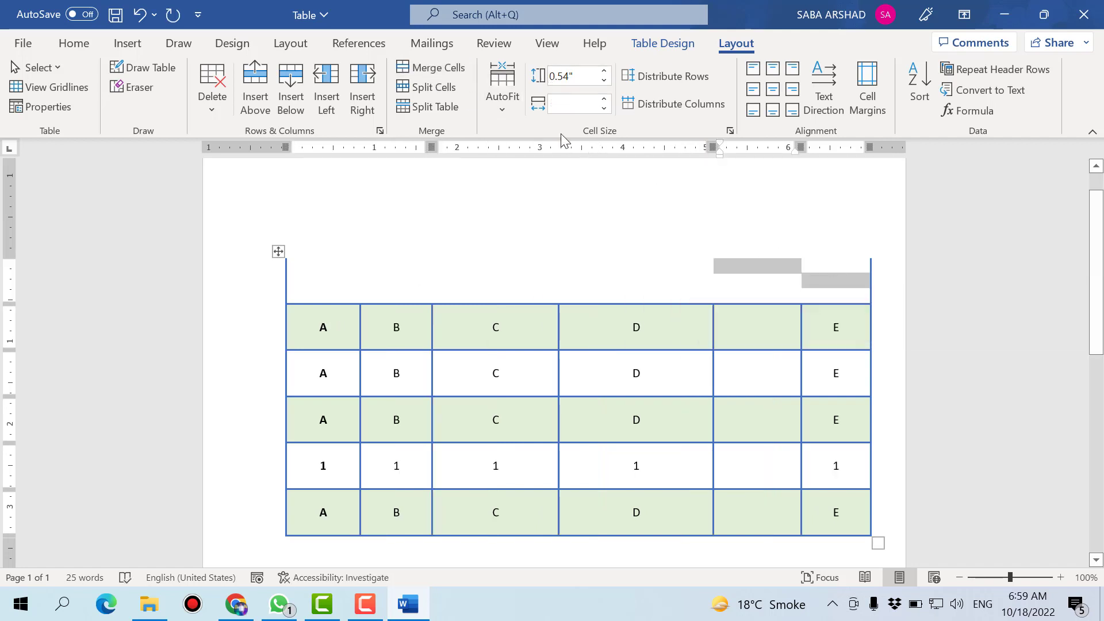
{"action": "left_click", "coordinate": [441, 68]}
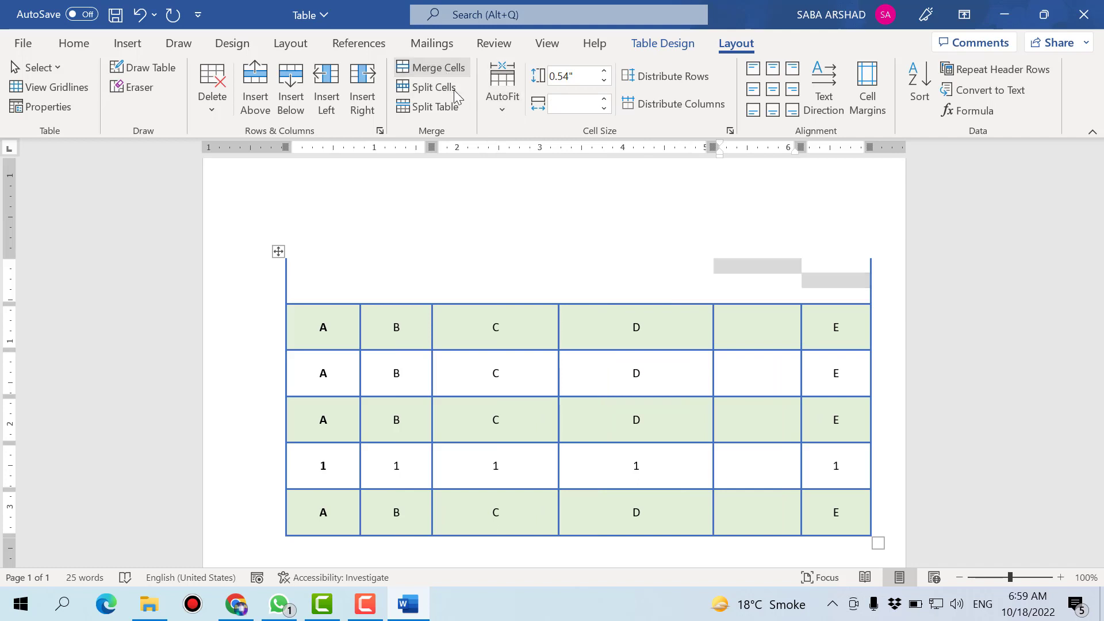
{"action": "left_click", "coordinate": [277, 251]}
- Apply All Borders to outline the three merged top-row blocks and save the document
{"action": "left_click", "coordinate": [662, 43]}
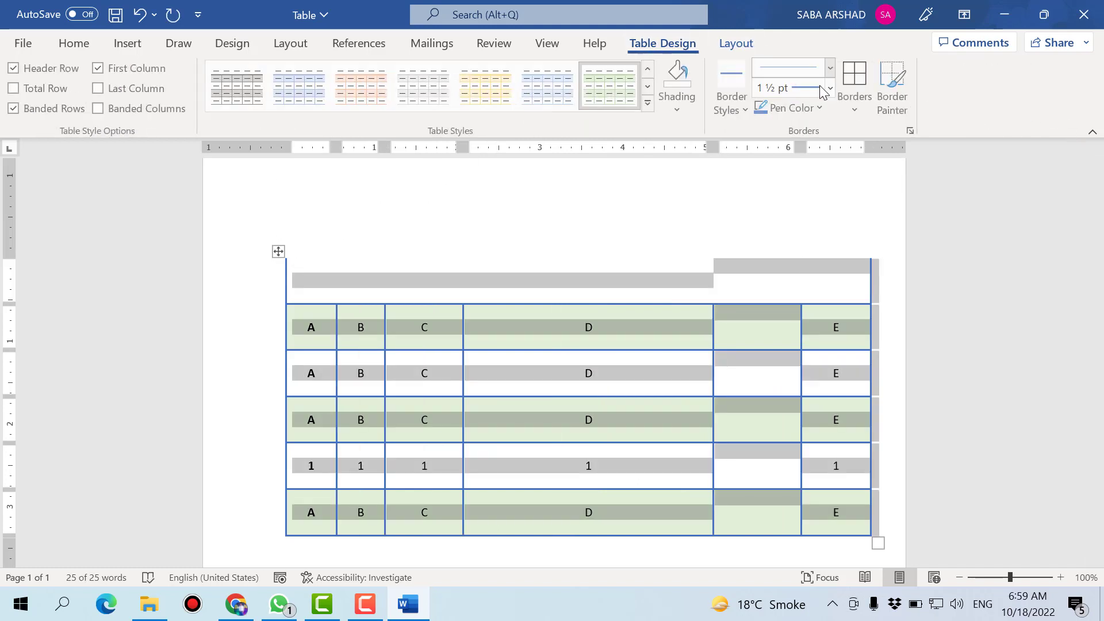
{"action": "left_click", "coordinate": [854, 75]}
{"action": "left_click", "coordinate": [637, 286]}
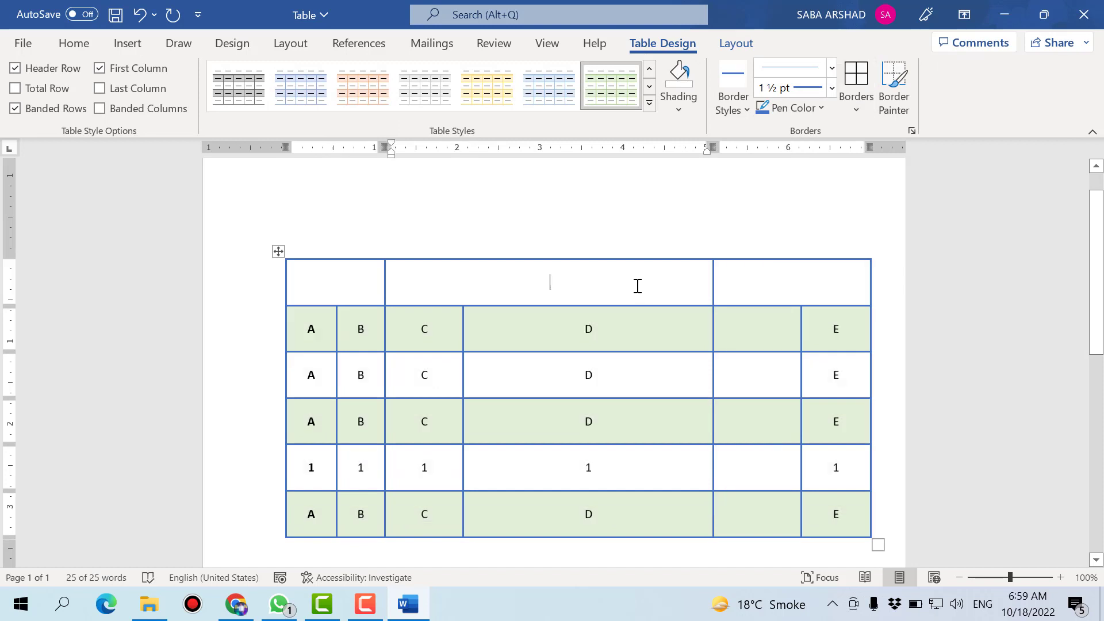
{"action": "key", "text": "ctrl+s"}
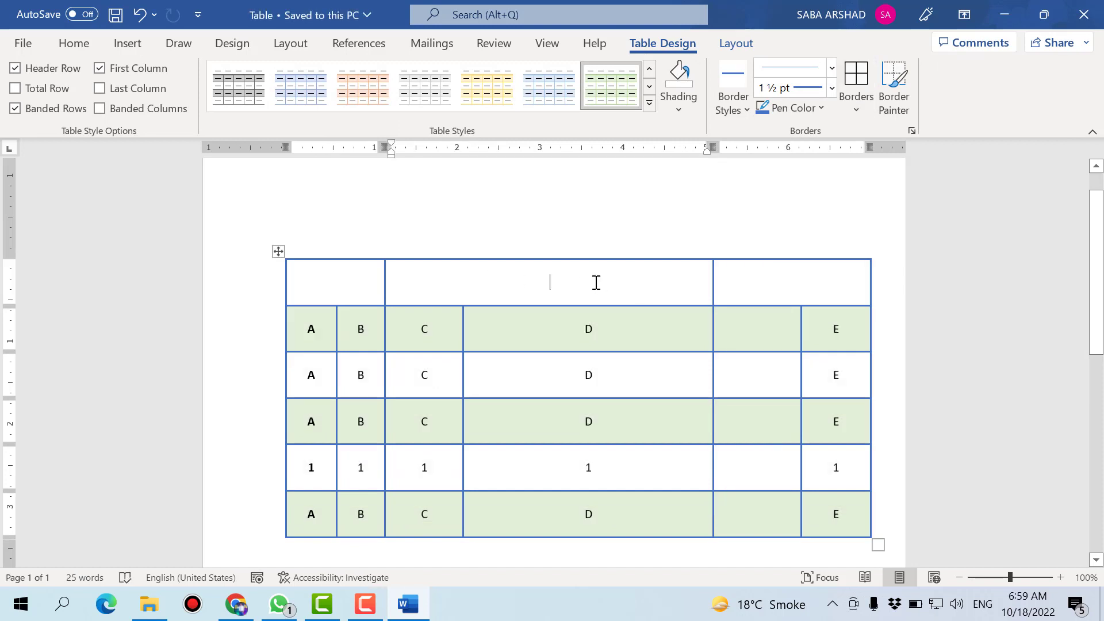
- Select the whole table from the top row's middle cell
{"action": "double_click", "coordinate": [496, 282]}
{"action": "left_click", "coordinate": [495, 282]}
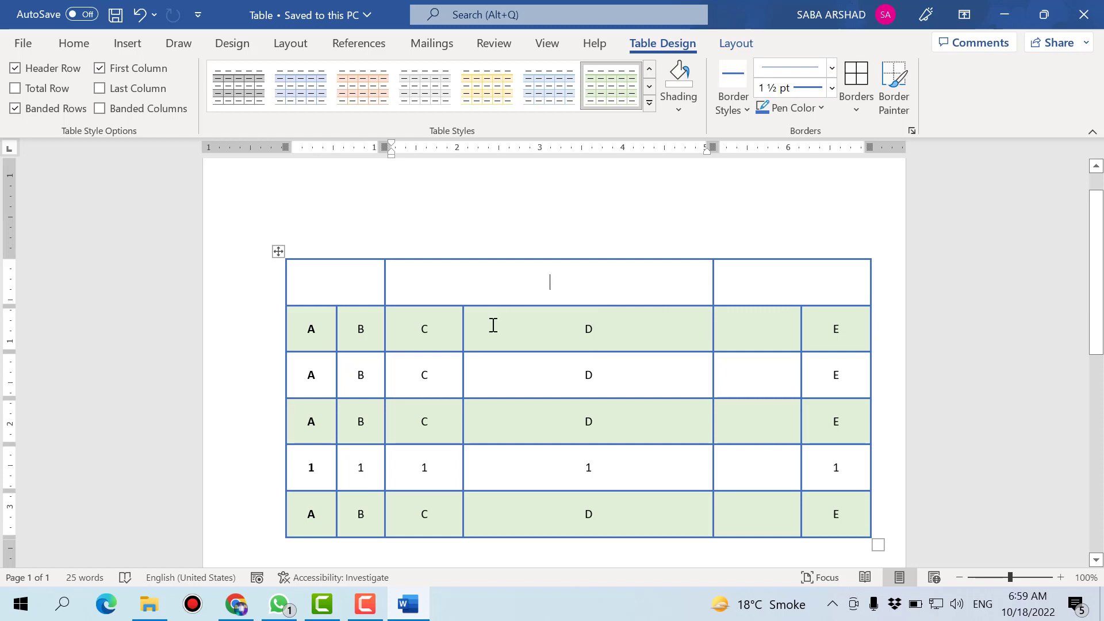
{"action": "left_click", "coordinate": [280, 251]}
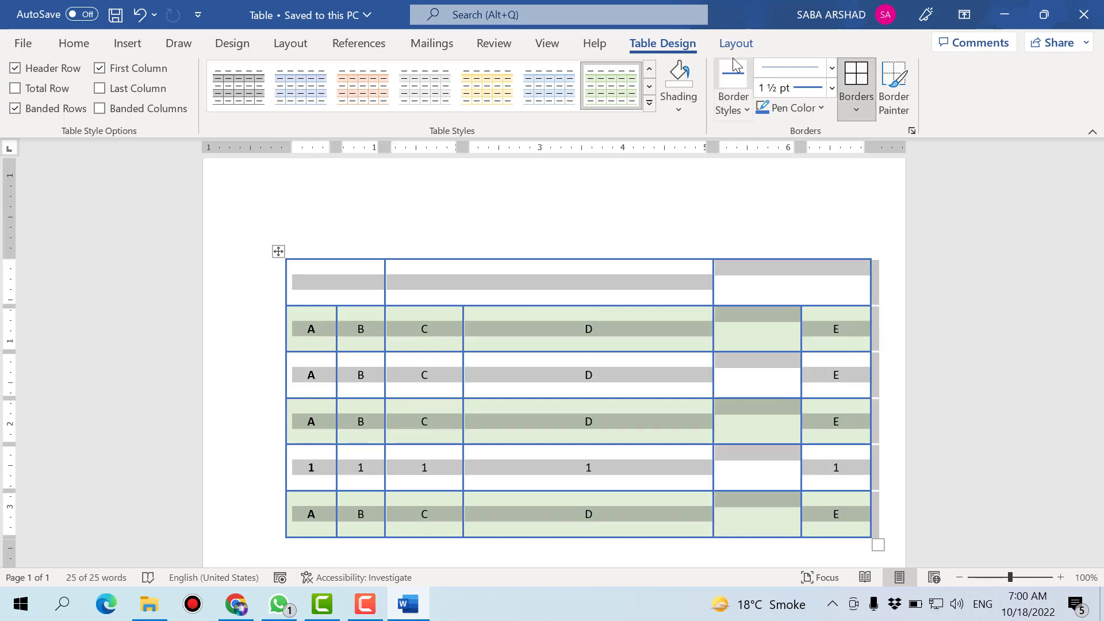
{"action": "left_click", "coordinate": [736, 43]}
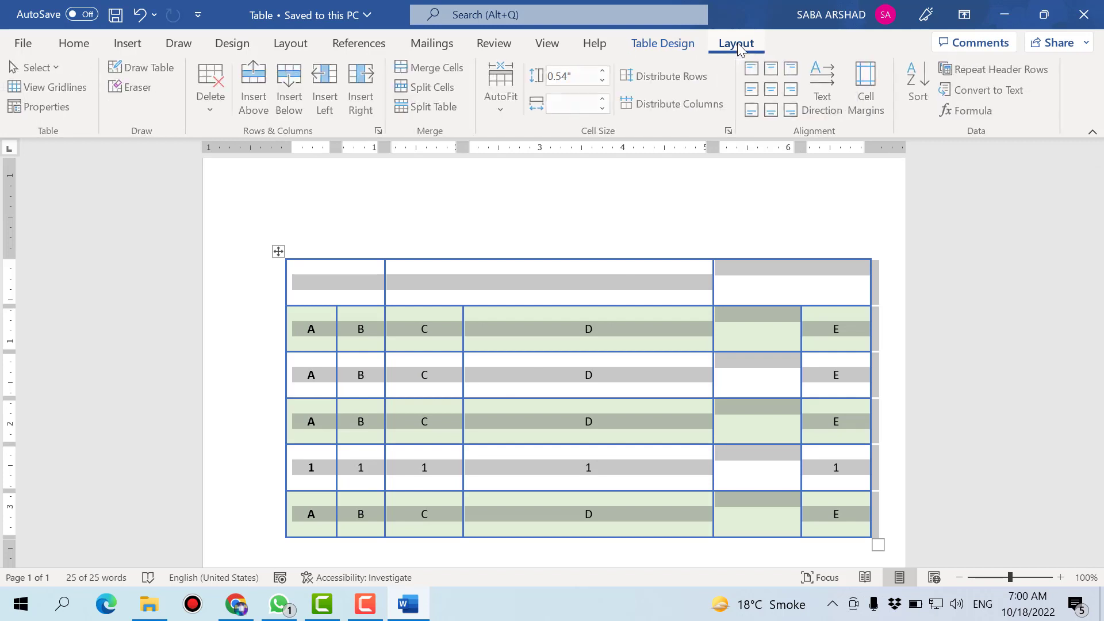
- Apply AutoFit Contents, then stretch the table back to nearly page width with 0.49" rows
{"action": "left_click", "coordinate": [505, 108]}
{"action": "left_click", "coordinate": [517, 138]}
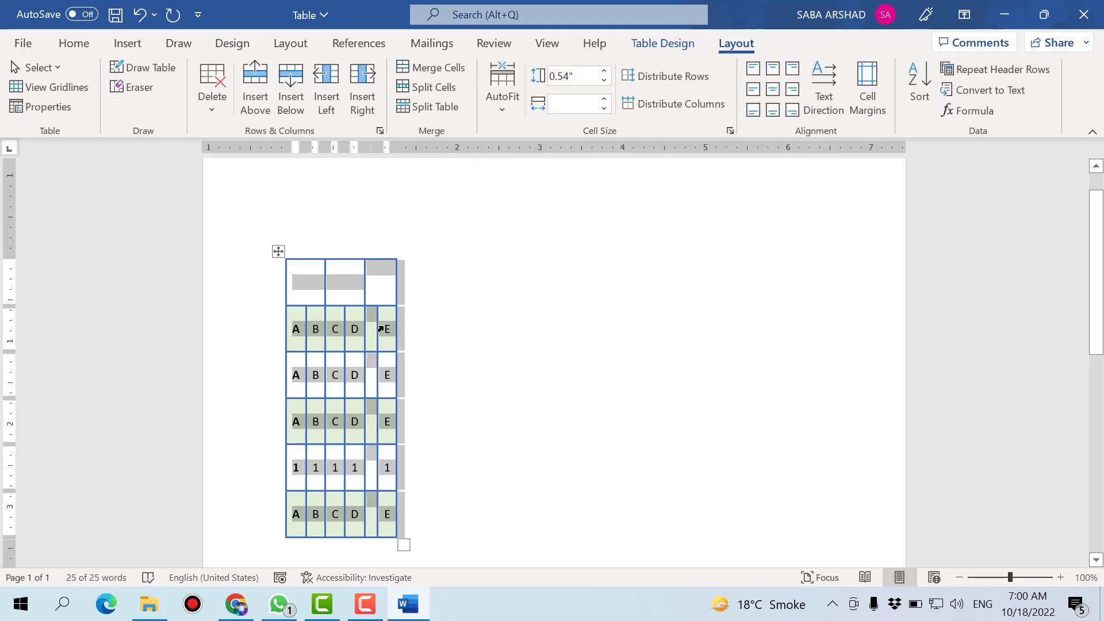
{"action": "left_click", "coordinate": [379, 298]}
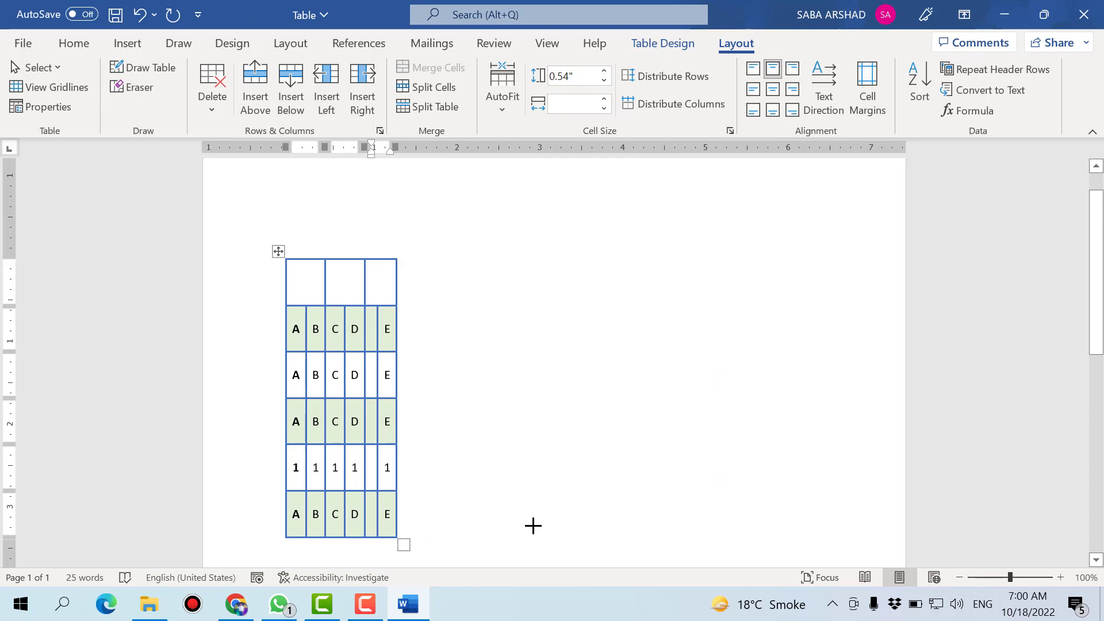
{"action": "left_click_drag", "start_coordinate": [533, 525], "coordinate": [853, 512]}
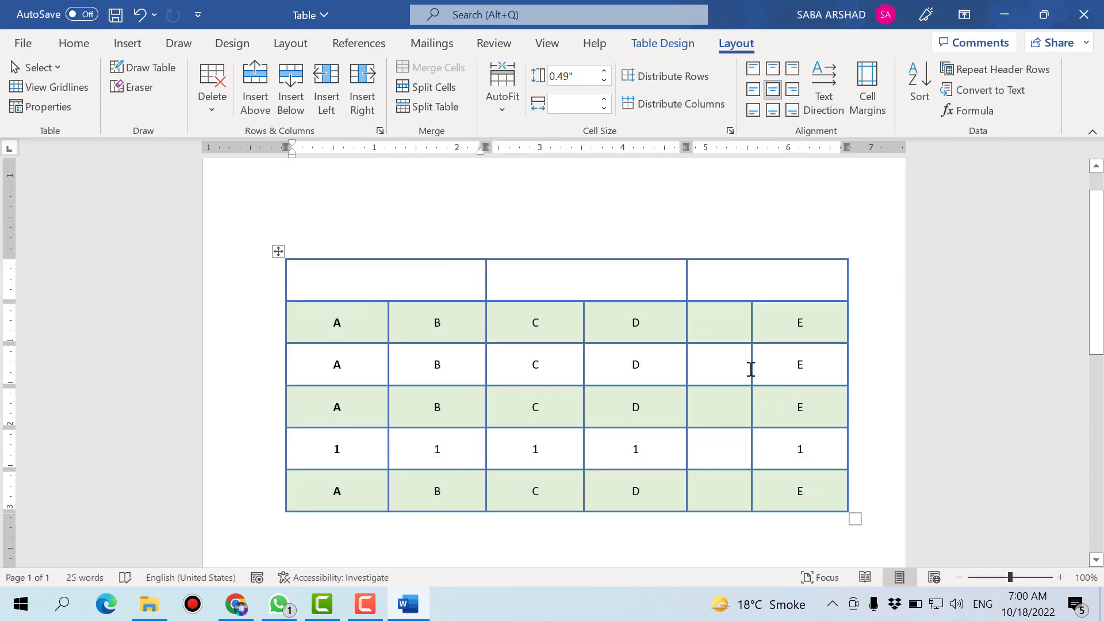
- Fill the empty fifth column's cells with W
{"action": "left_click", "coordinate": [728, 315]}
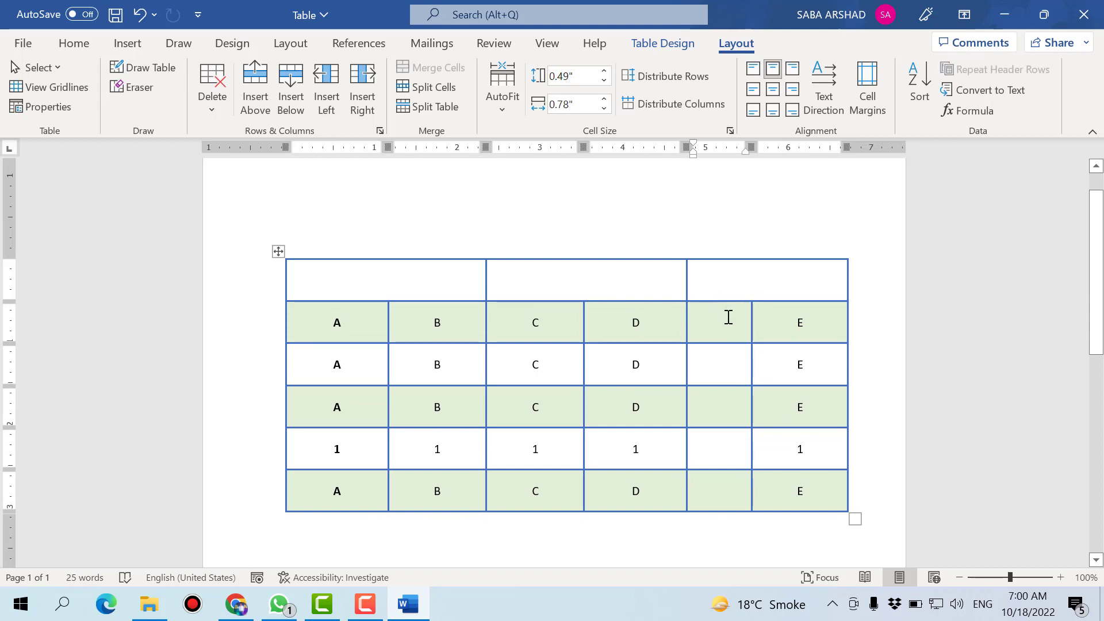
{"action": "type", "text": "W"}
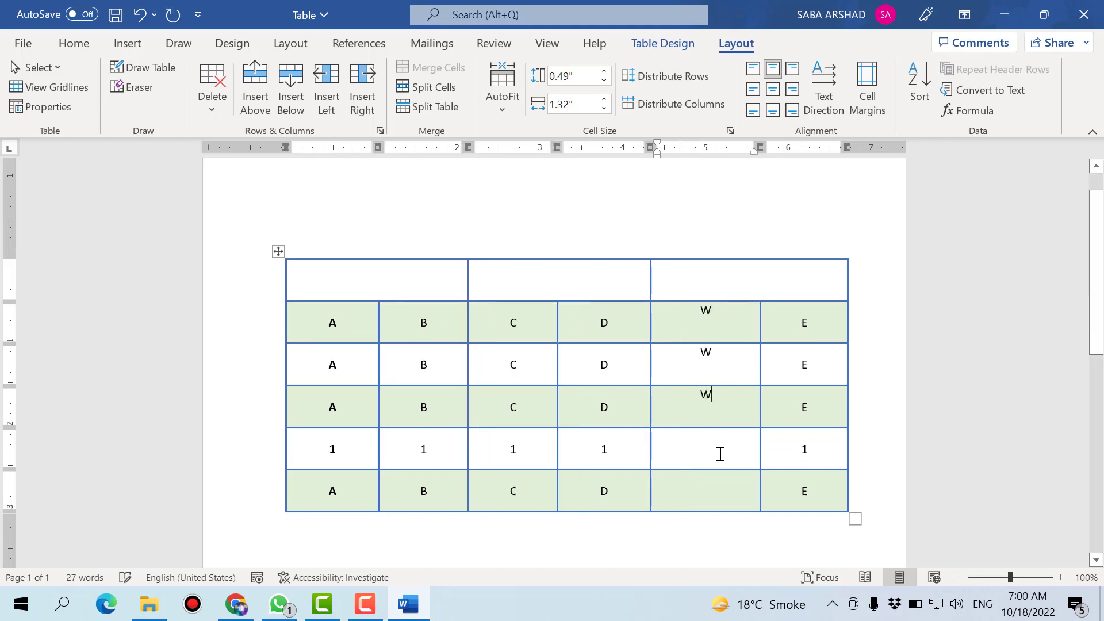
{"action": "left_click", "coordinate": [714, 484]}
{"action": "type", "text": "W"}
- Centre all of the table's cell text with Align Center
{"action": "left_click", "coordinate": [283, 238]}
{"action": "left_click", "coordinate": [327, 291]}
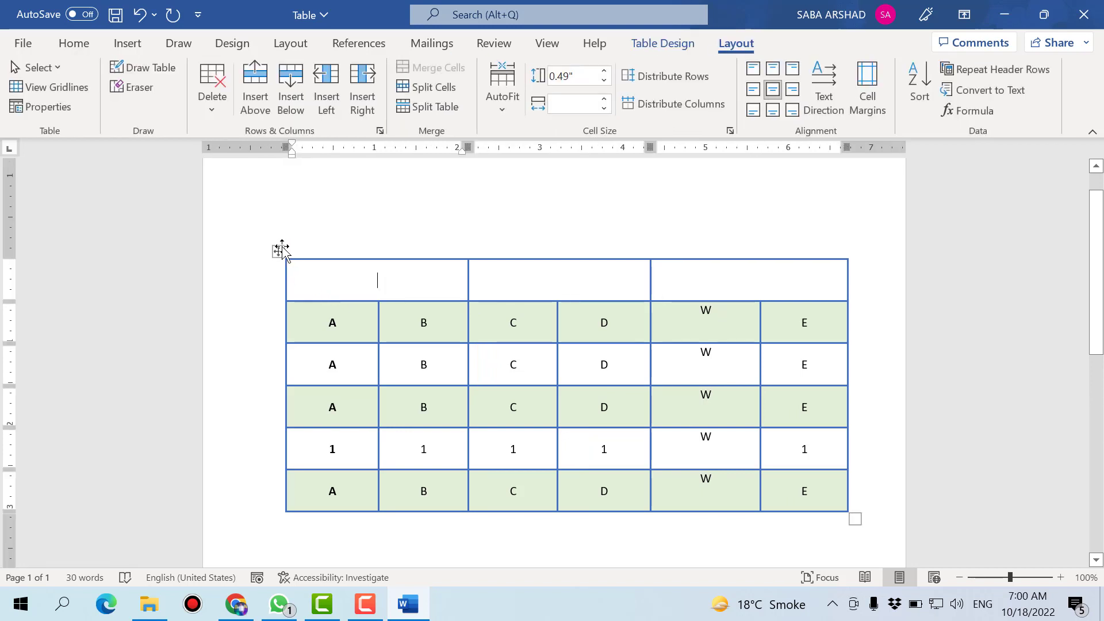
{"action": "left_click", "coordinate": [279, 252]}
{"action": "left_click", "coordinate": [773, 89]}
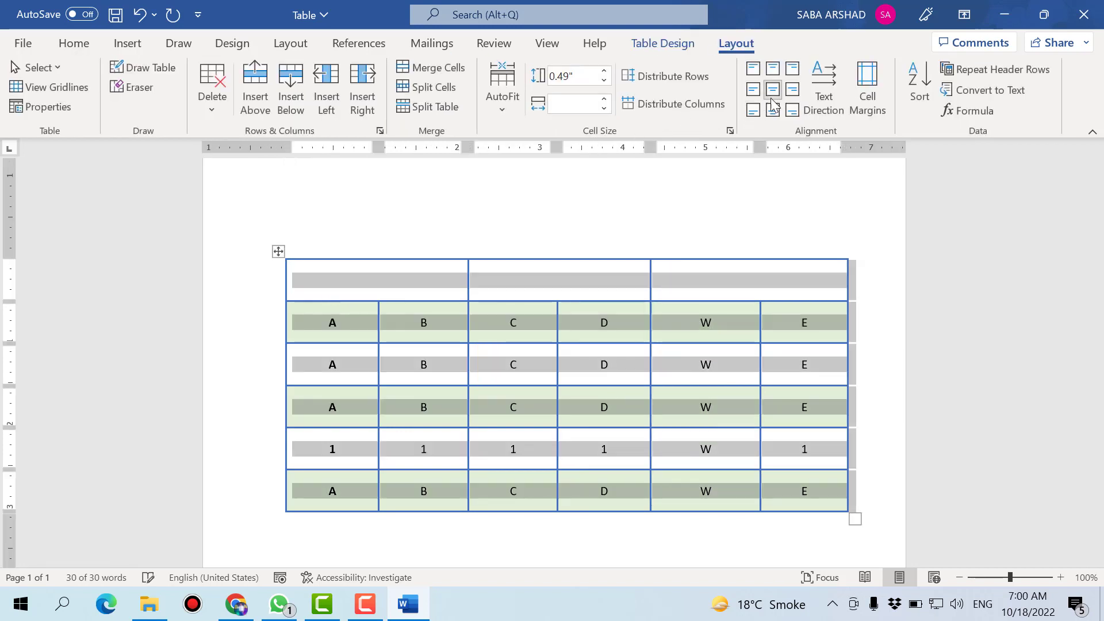
{"action": "left_click", "coordinate": [704, 381]}
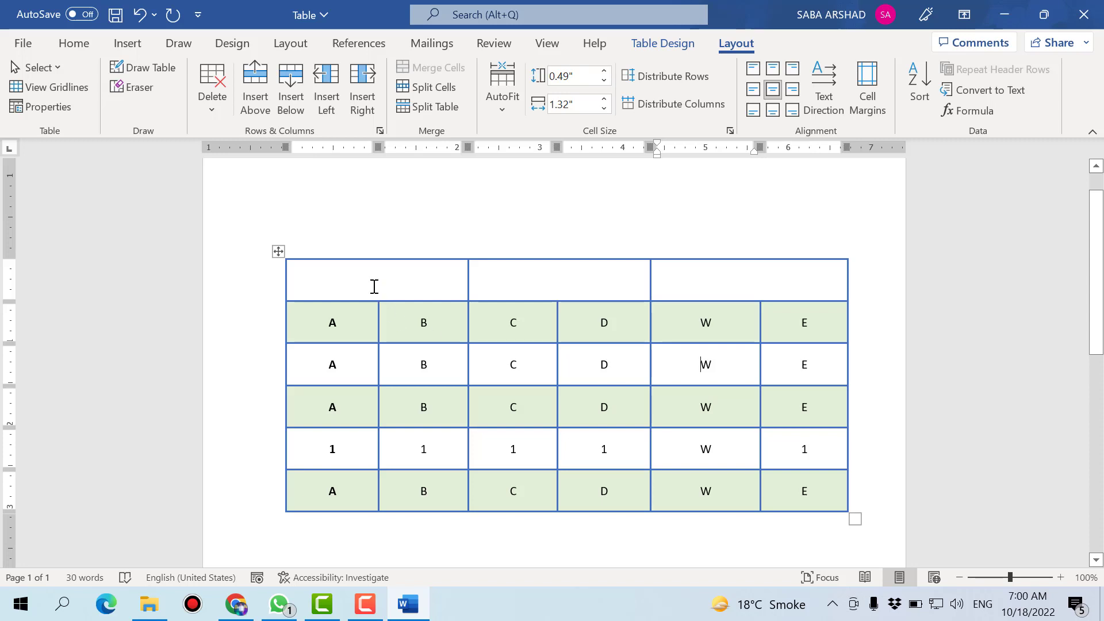
- Type DDDDD, DDDDDDDD and DDDDD into the three merged header cells and save
{"action": "left_click", "coordinate": [378, 286]}
{"action": "type", "text": "DDDDD"}
{"action": "left_click", "coordinate": [536, 277]}
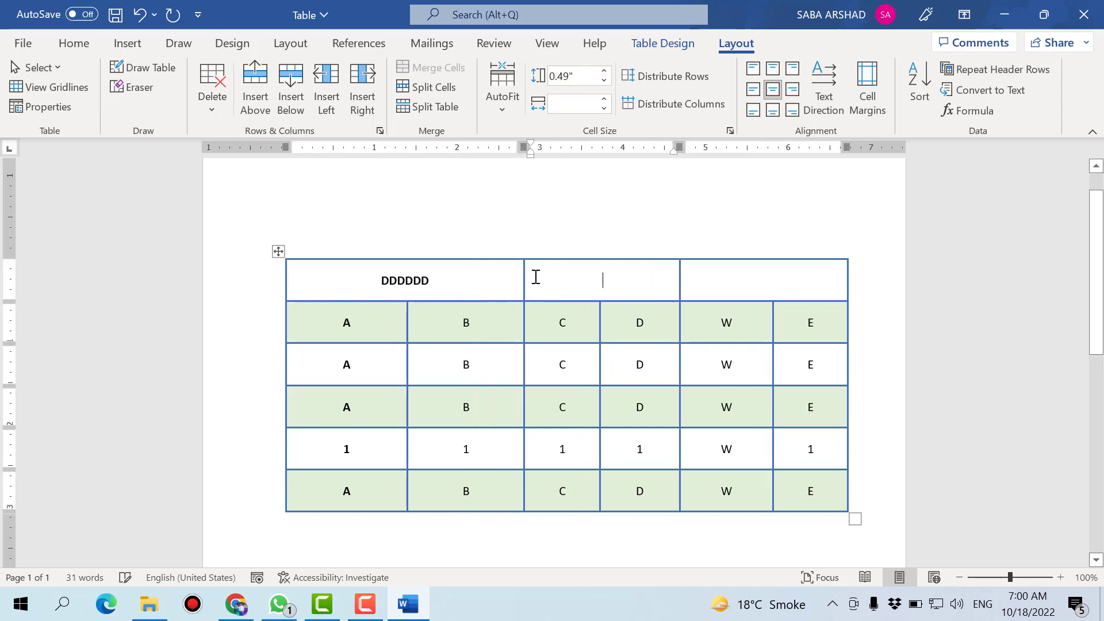
{"action": "type", "text": "DDDDDDDDD"}
{"action": "left_click", "coordinate": [771, 291]}
{"action": "type", "text": "D"}
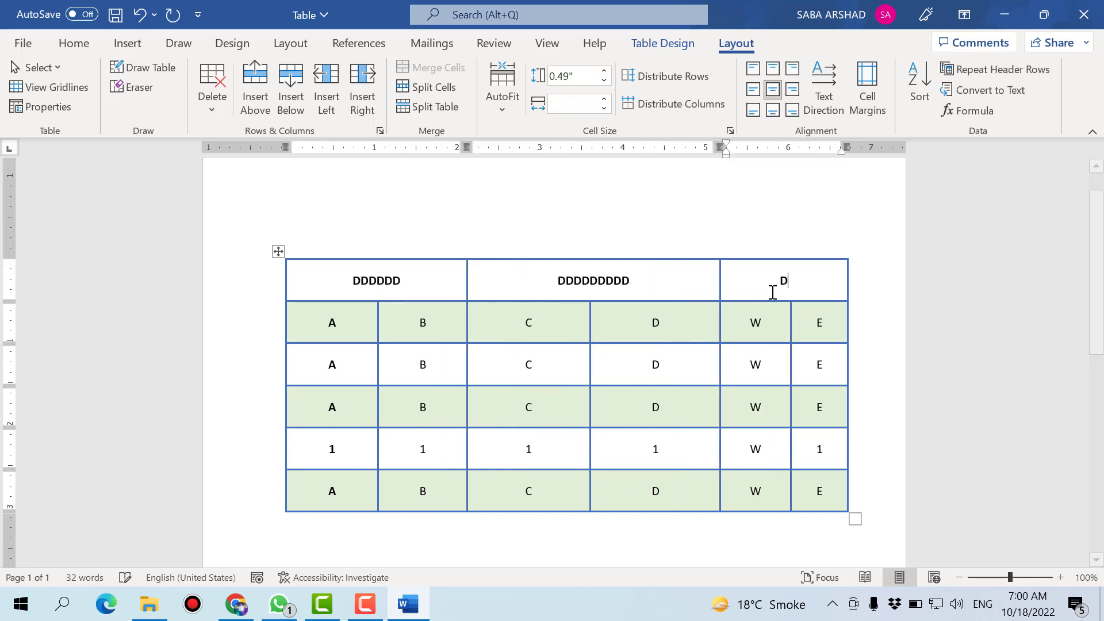
{"action": "type", "text": "DDDD"}
{"action": "left_click", "coordinate": [616, 312]}
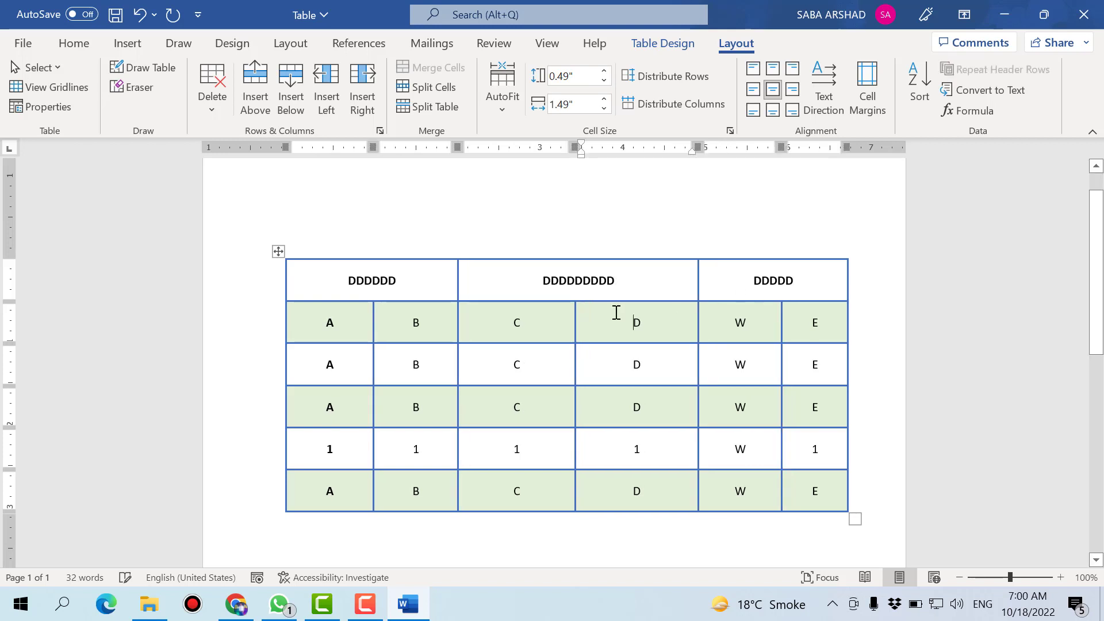
{"action": "key", "text": "ctrl+s"}
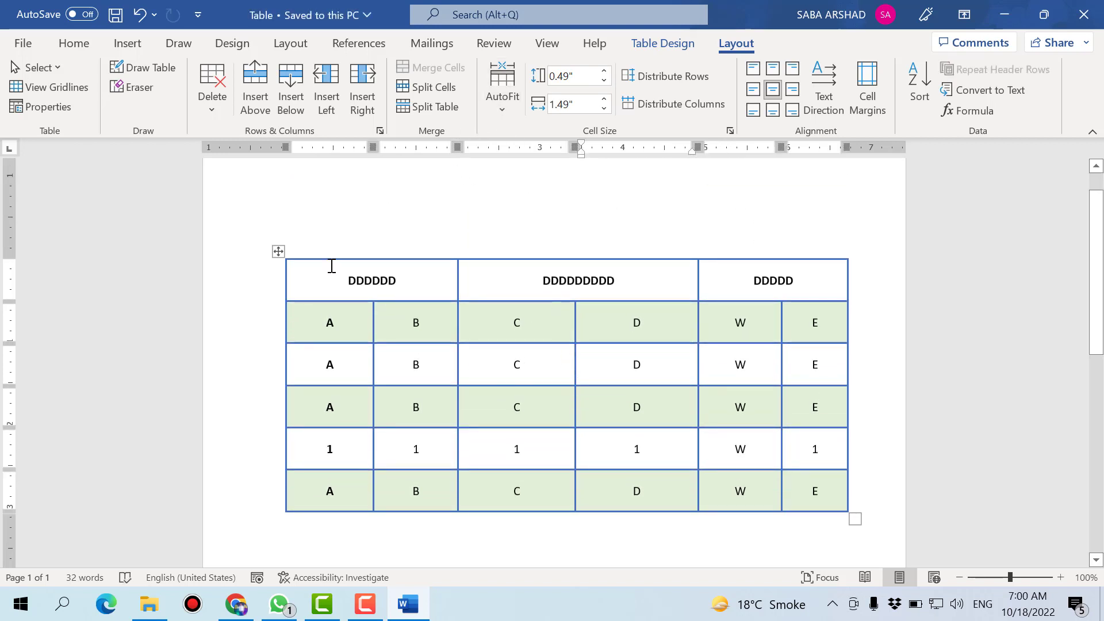
- Apply AutoFit Contents to narrow the table's columns
{"action": "left_click", "coordinate": [280, 253]}
{"action": "left_click", "coordinate": [504, 106]}
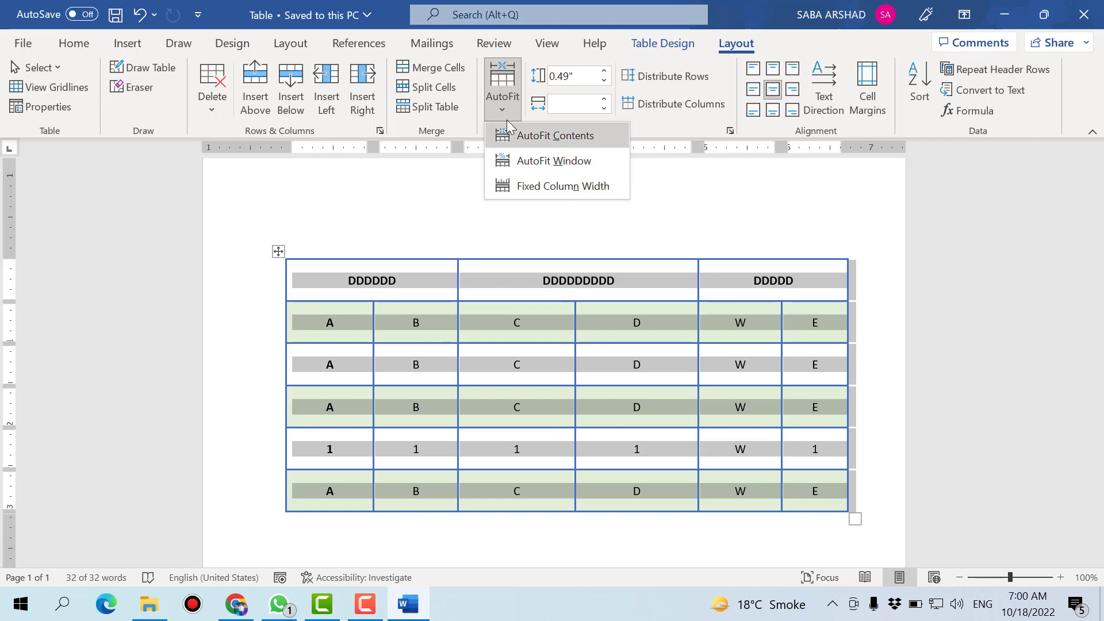
{"action": "left_click", "coordinate": [536, 161]}
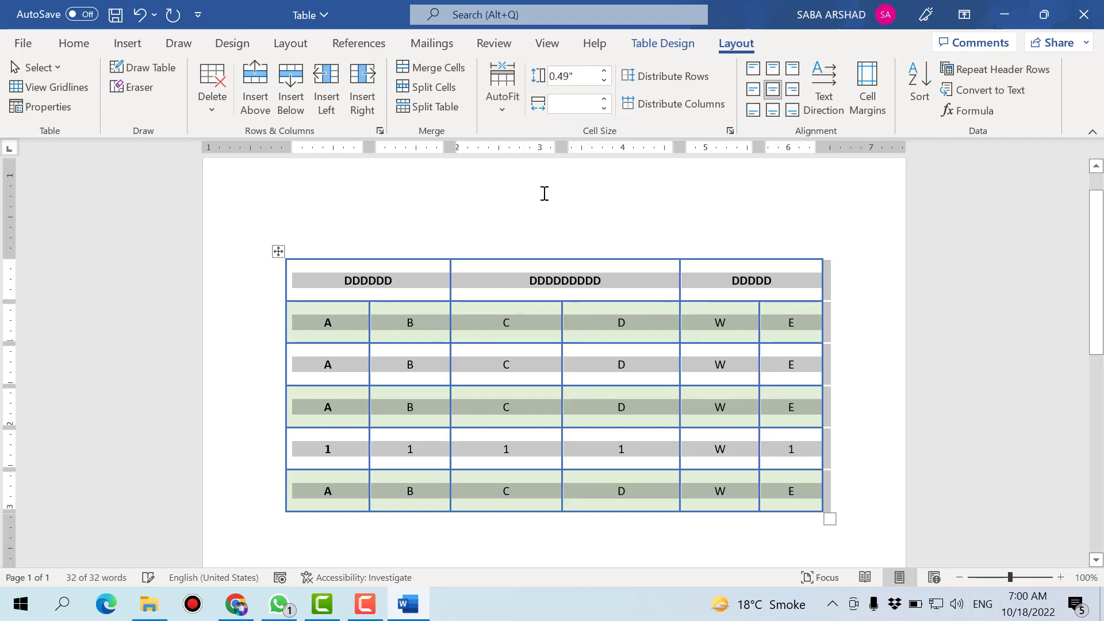
{"action": "left_click", "coordinate": [636, 336]}
- Edit the header labels to DDDEEEDDD, DDDDDDDDDDEEE and DDDDEEED, then select the middle label
{"action": "left_click", "coordinate": [603, 240]}
{"action": "type", "text": "DE"}
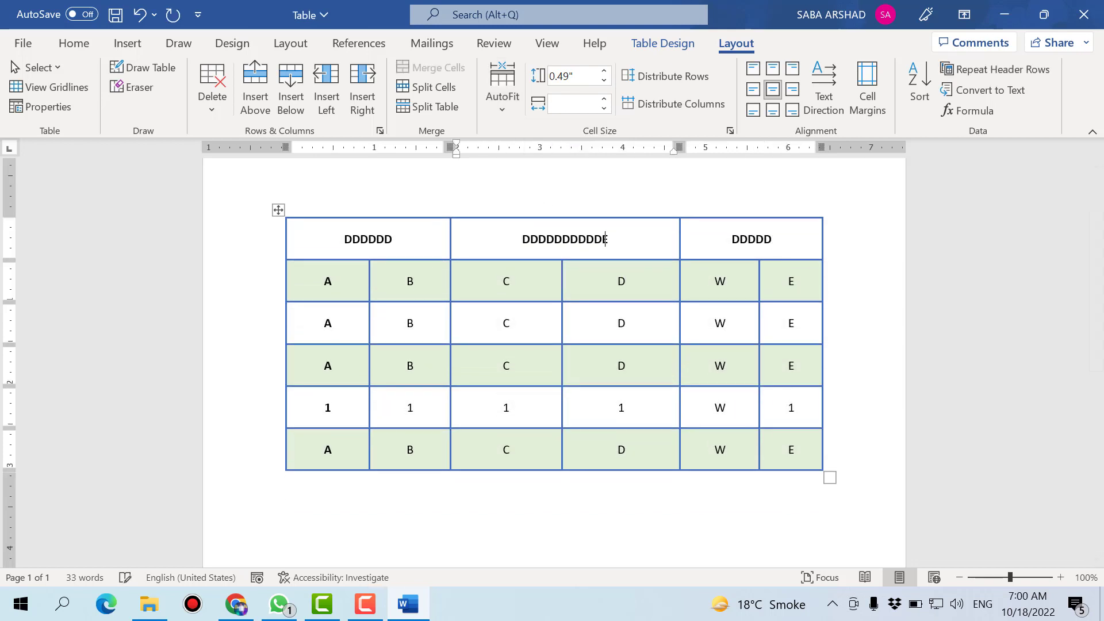
{"action": "type", "text": "EE"}
{"action": "left_click", "coordinate": [368, 239]}
{"action": "type", "text": "EEE"}
{"action": "left_click", "coordinate": [765, 241]}
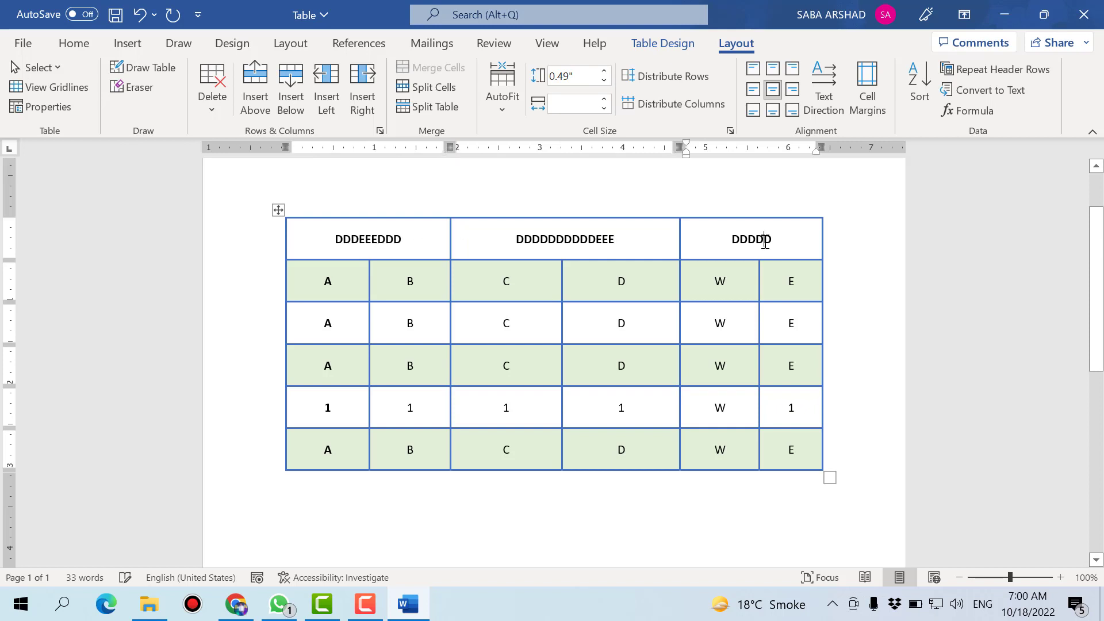
{"action": "type", "text": "EEE"}
{"action": "left_click", "coordinate": [734, 289]}
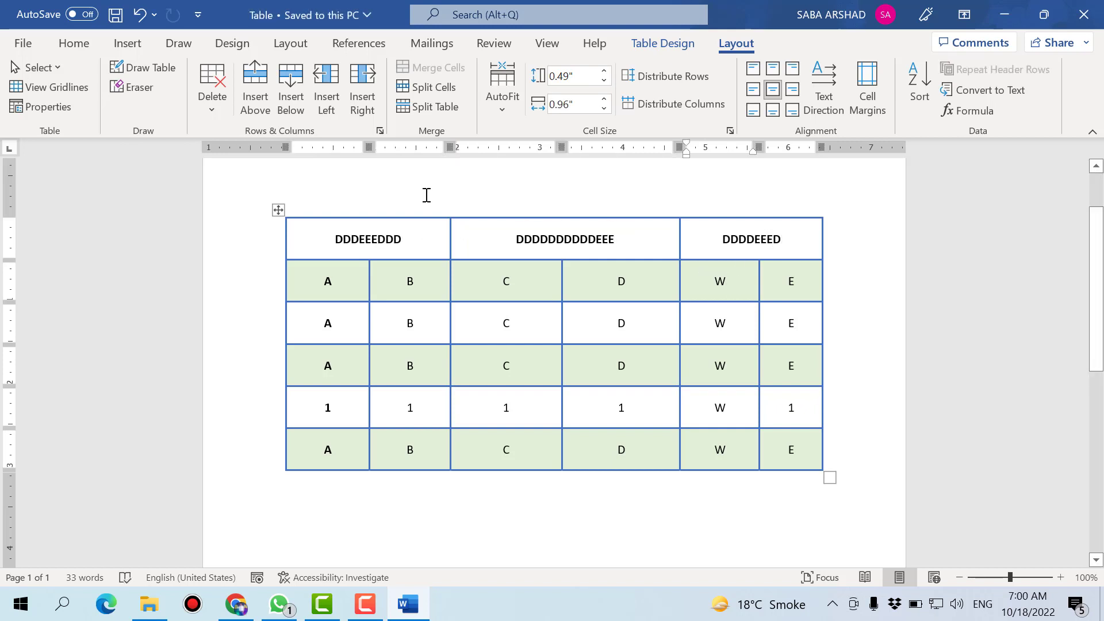
{"action": "left_click_drag", "start_coordinate": [477, 246], "coordinate": [658, 246]}
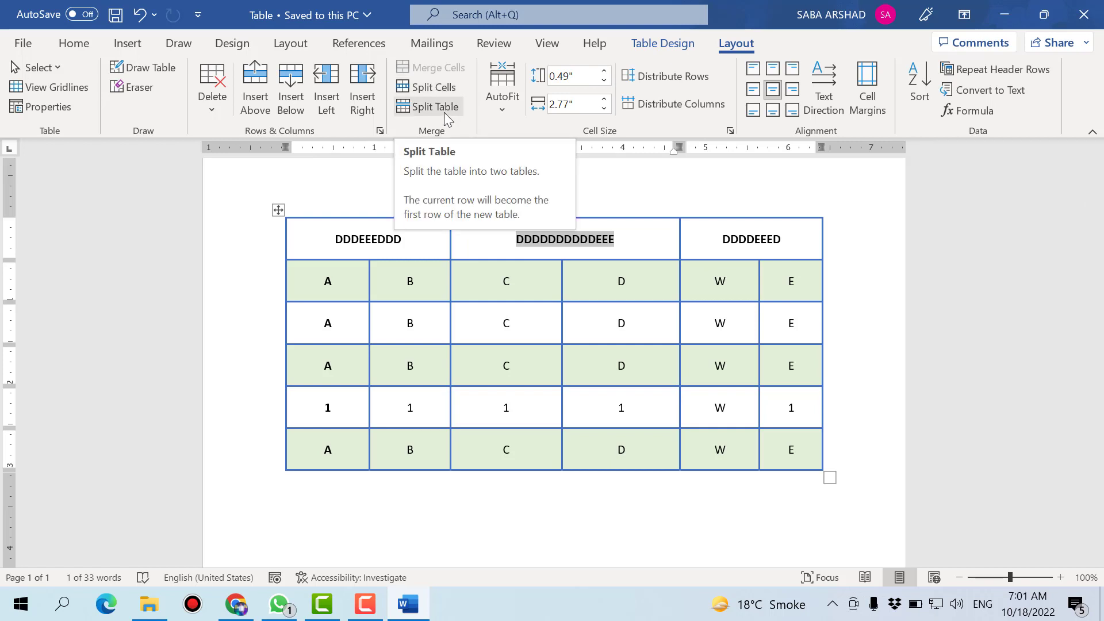
- Draw a divider through the middle header cell at the C/D boundary, leaving an empty cell above column D
{"action": "left_click", "coordinate": [151, 68]}
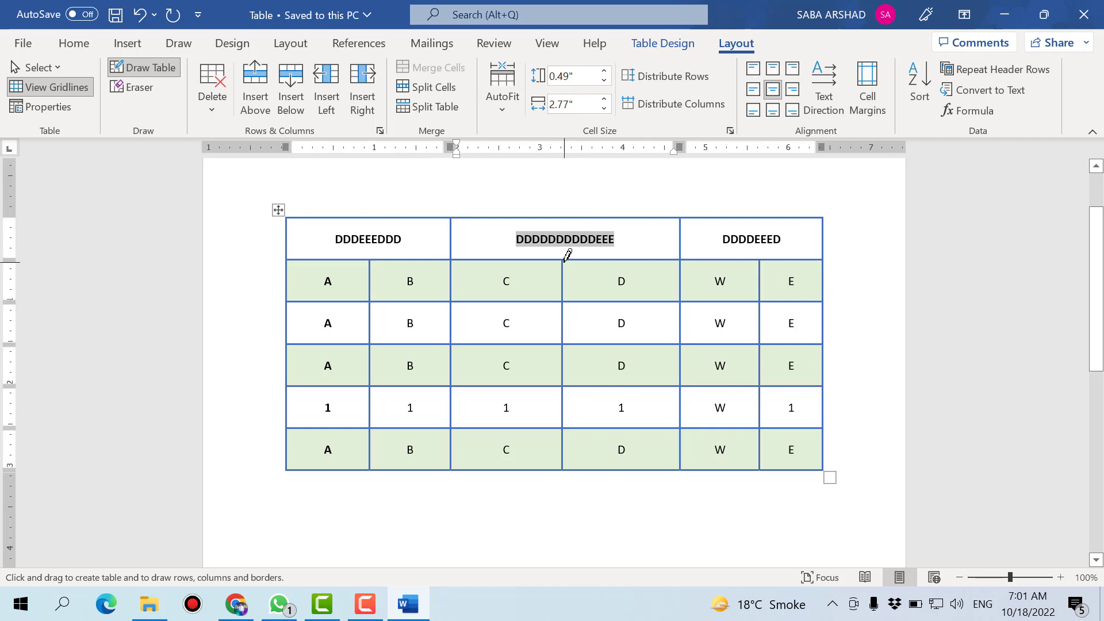
{"action": "left_click_drag", "start_coordinate": [564, 259], "coordinate": [562, 233]}
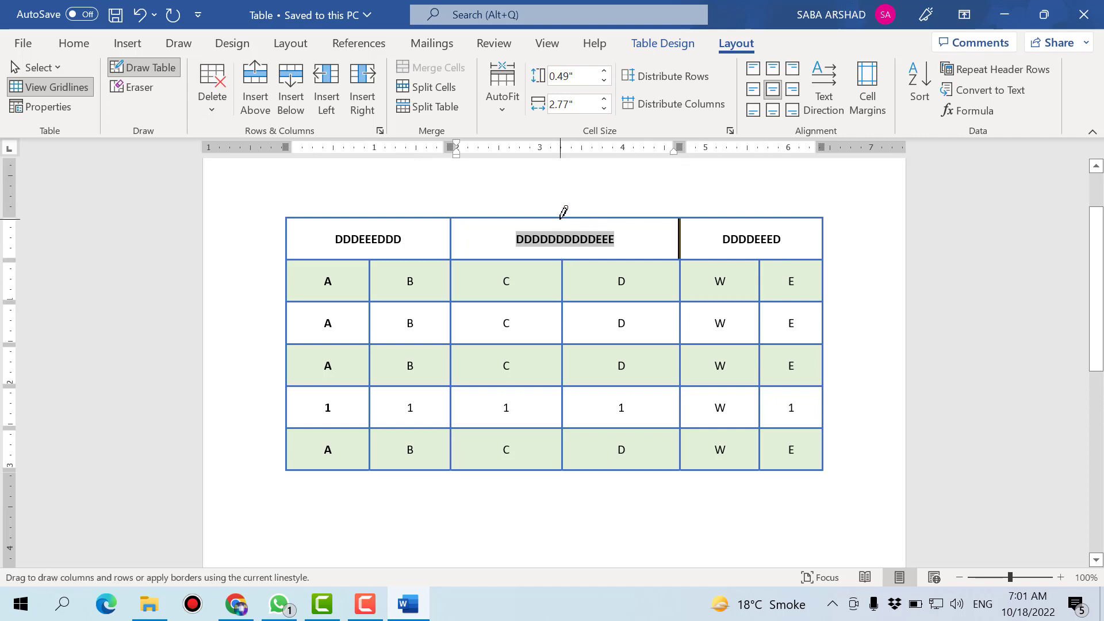
{"action": "left_click_drag", "start_coordinate": [564, 211], "coordinate": [566, 239]}
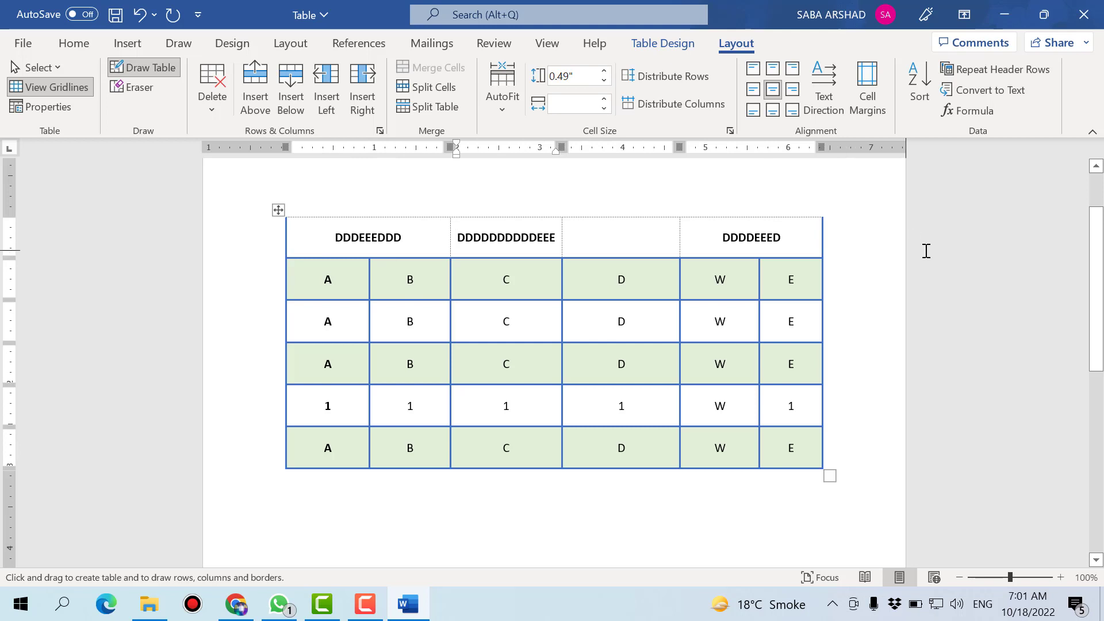
{"action": "key", "text": "Escape"}
- Apply All Borders from Table Design to the whole table so every cell gets blue borders
{"action": "left_click", "coordinate": [638, 234]}
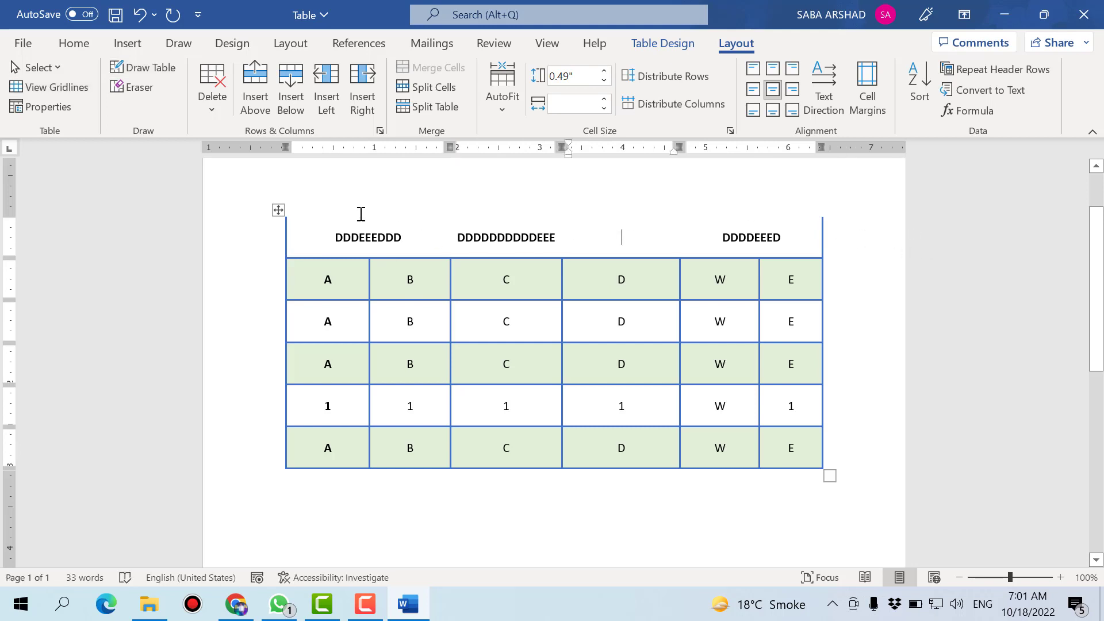
{"action": "left_click", "coordinate": [279, 210]}
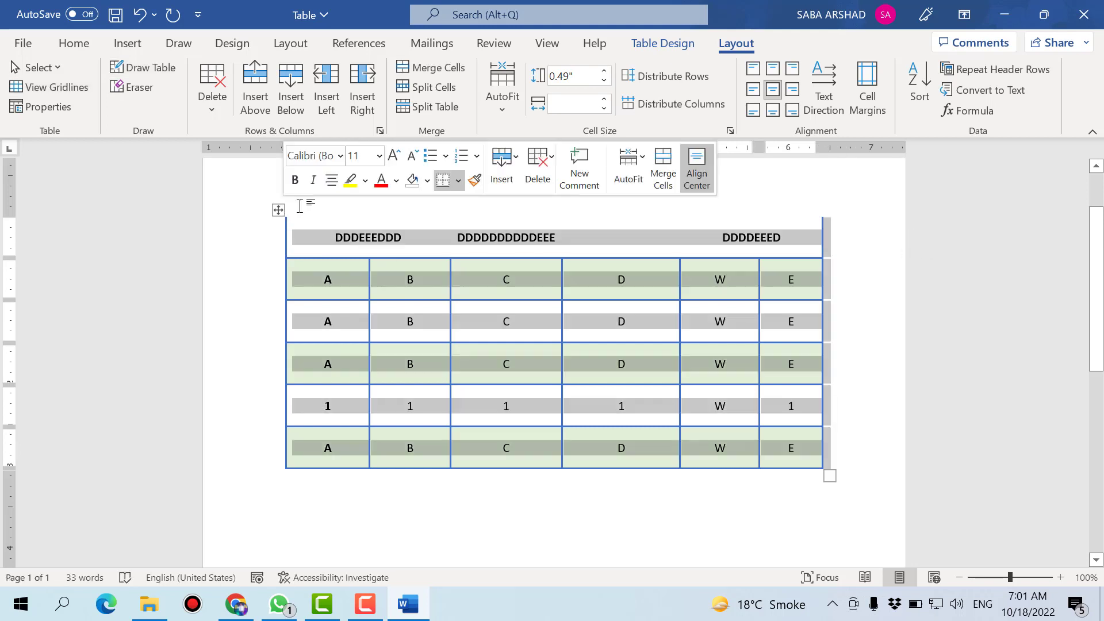
{"action": "left_click", "coordinate": [667, 43]}
{"action": "left_click", "coordinate": [856, 75]}
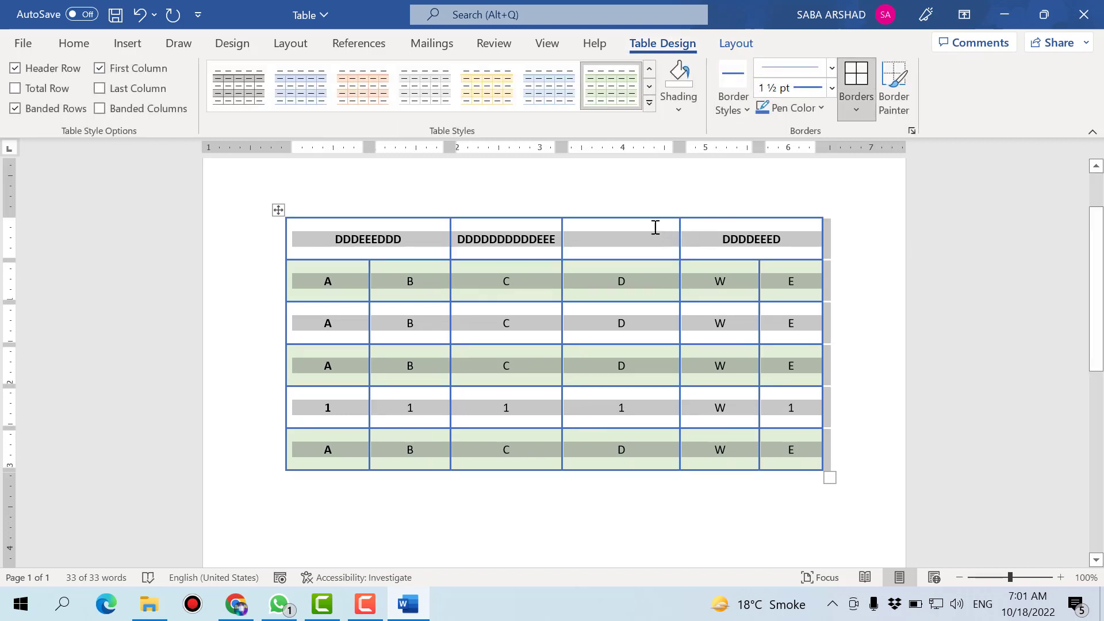
- Select the header cells and check the third-row D cell to confirm the restored borders
{"action": "left_click", "coordinate": [668, 234]}
{"action": "left_click_drag", "start_coordinate": [528, 246], "coordinate": [643, 241]}
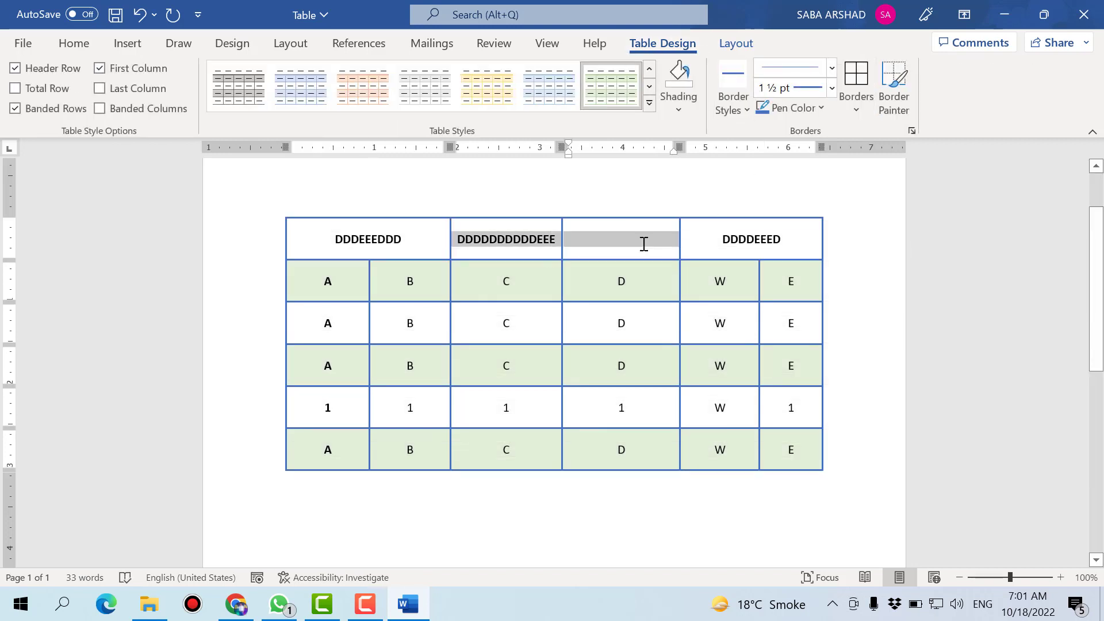
{"action": "left_click", "coordinate": [611, 308]}
{"action": "scroll", "coordinate": [559, 299], "scroll_direction": "down", "scroll_amount": 1}
{"action": "scroll", "coordinate": [560, 299], "scroll_direction": "up", "scroll_amount": 3}
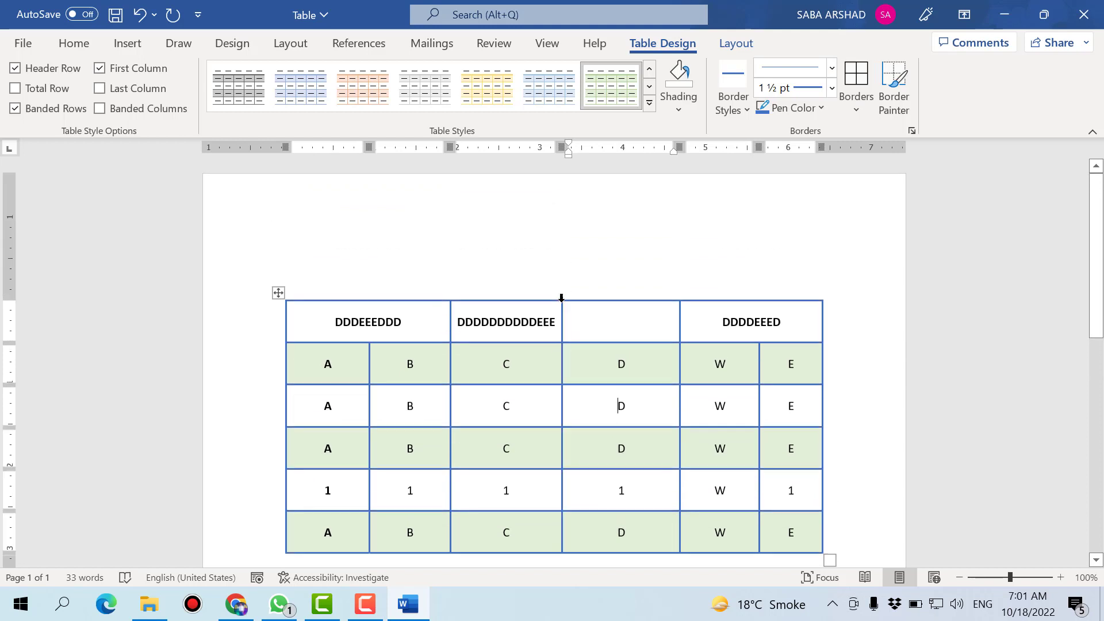
{"action": "scroll", "coordinate": [567, 299], "scroll_direction": "down", "scroll_amount": 2}
- Put the caret in the DDDEEEDDD header cell and bring up the table Layout options
{"action": "key", "text": "ctrl+Home"}
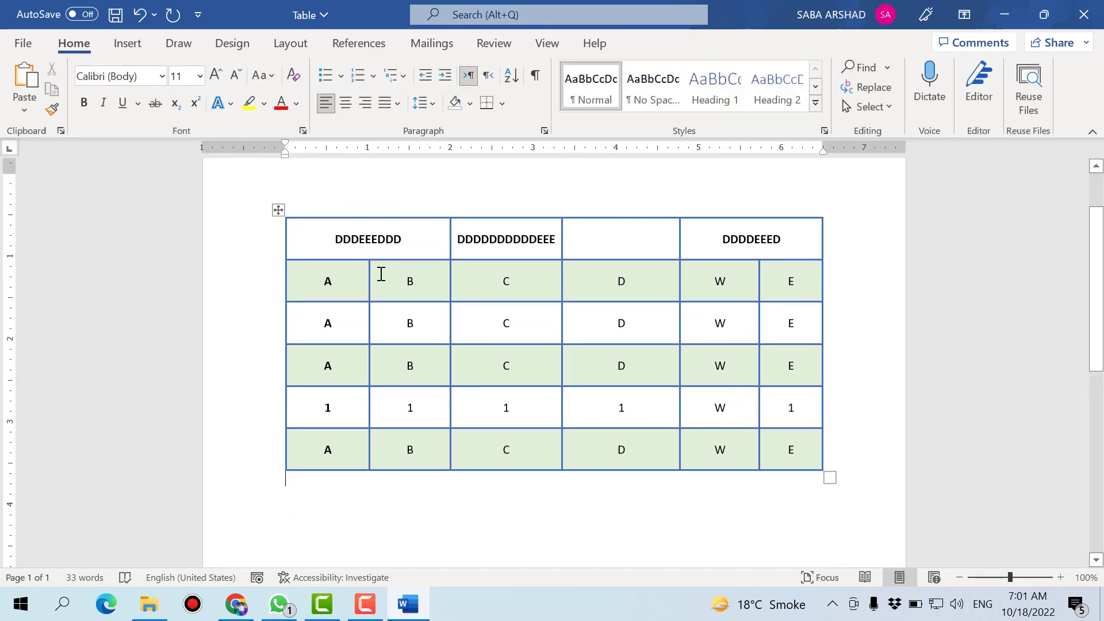
{"action": "scroll", "coordinate": [381, 273], "scroll_direction": "up", "scroll_amount": 3}
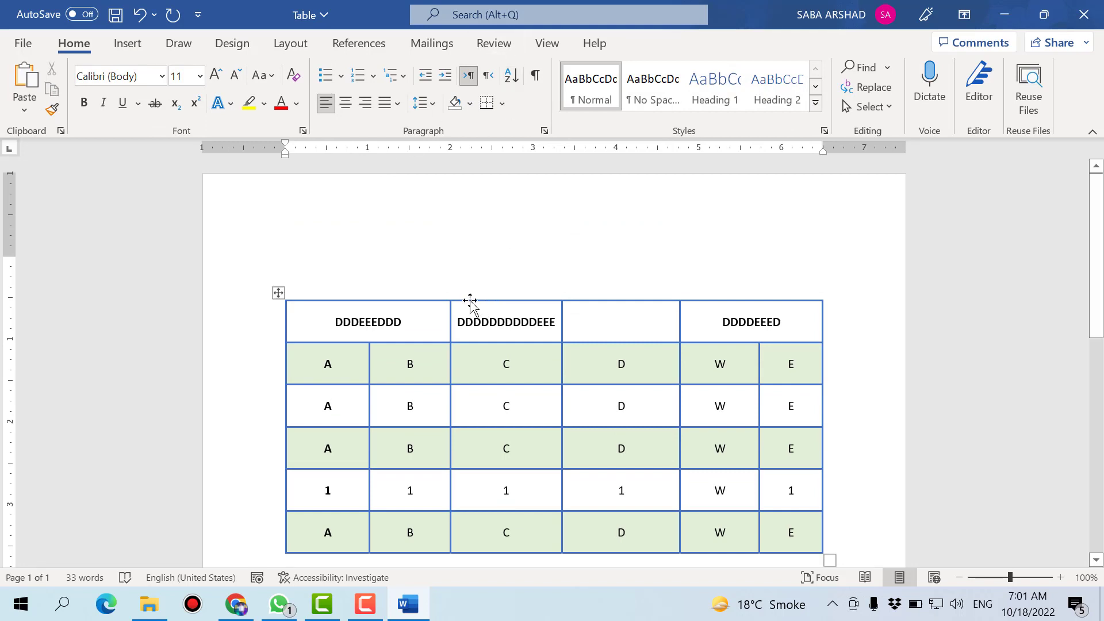
{"action": "left_click", "coordinate": [392, 322]}
{"action": "left_click", "coordinate": [661, 43]}
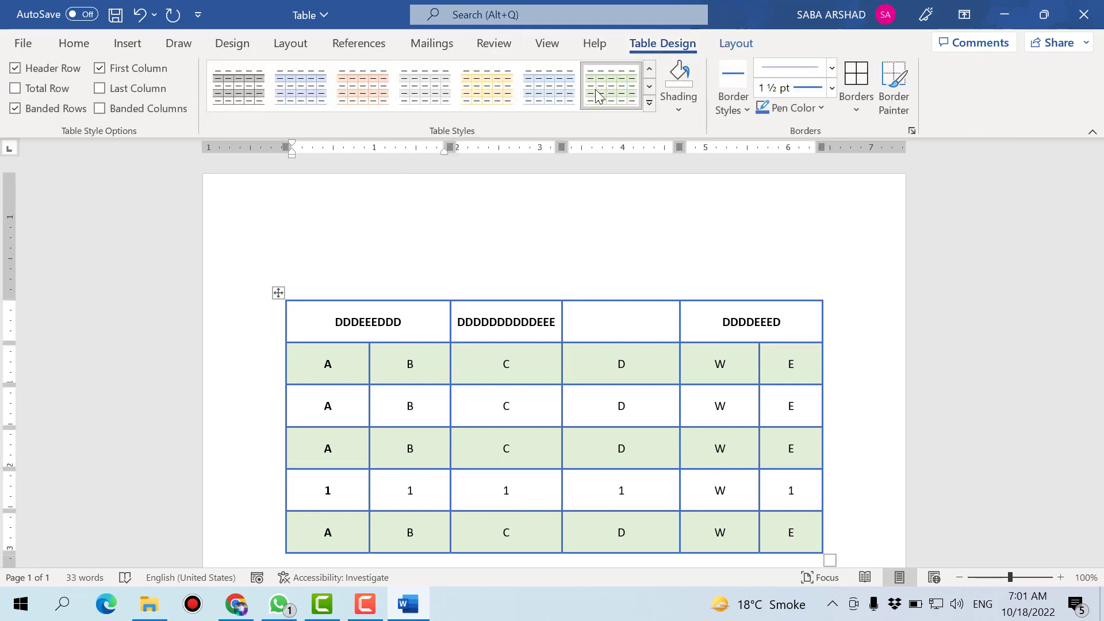
{"action": "left_click", "coordinate": [736, 43]}
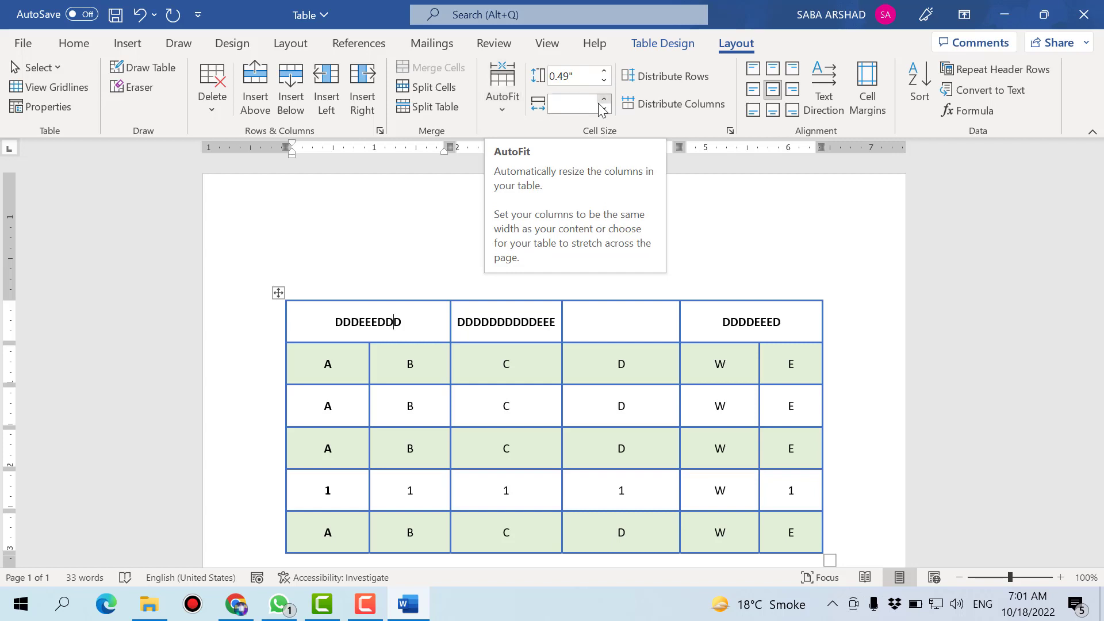
{"action": "scroll", "coordinate": [522, 363], "scroll_direction": "down", "scroll_amount": 3}
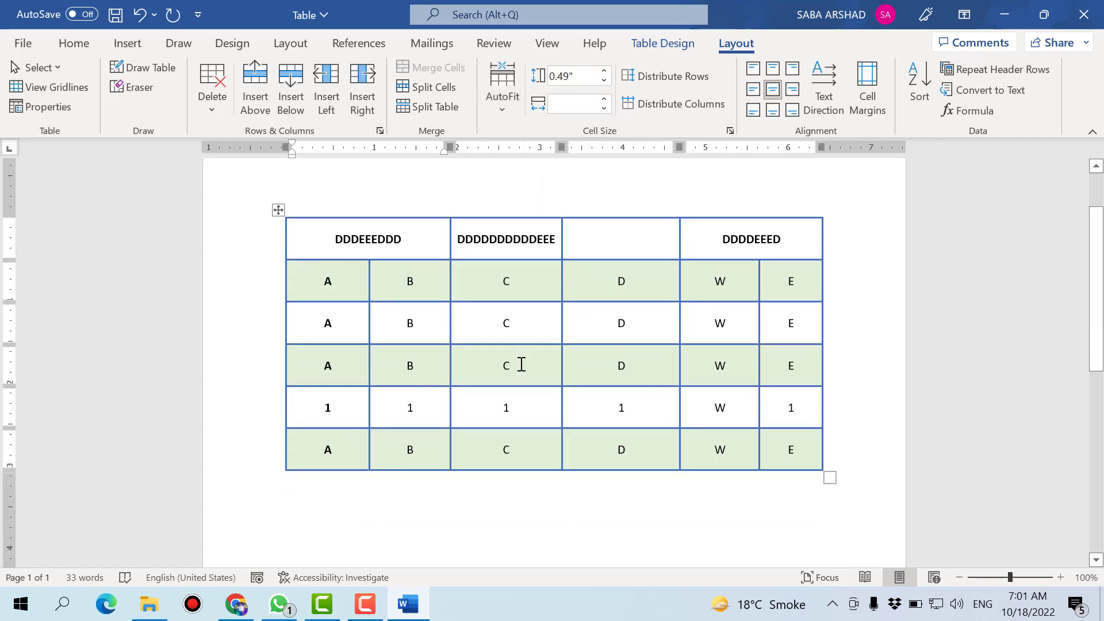
{"action": "scroll", "coordinate": [521, 363], "scroll_direction": "up", "scroll_amount": 3}
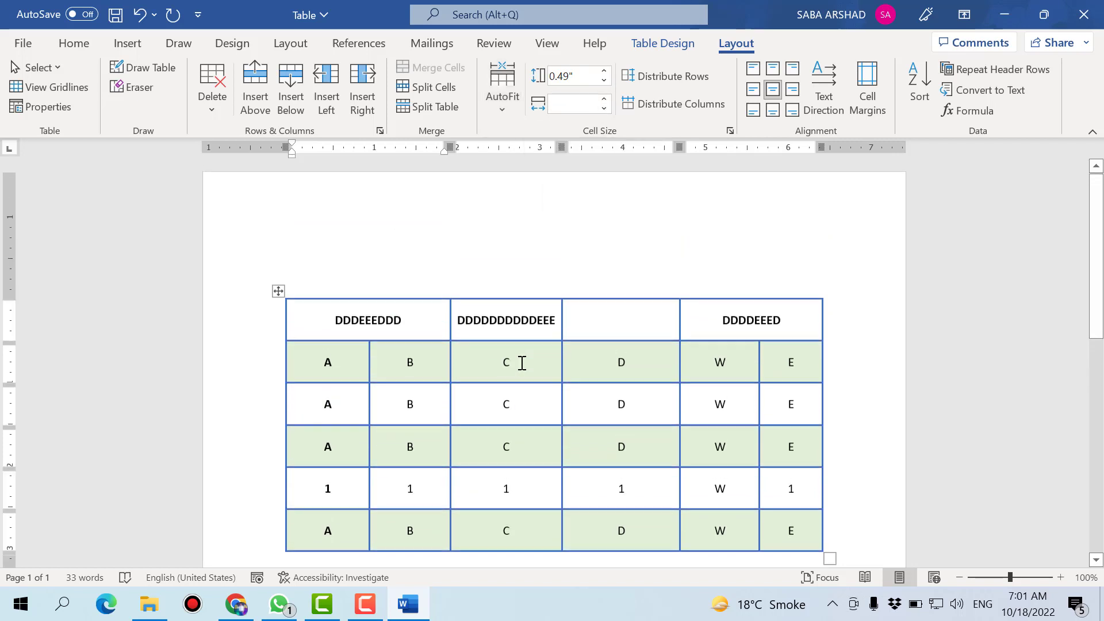